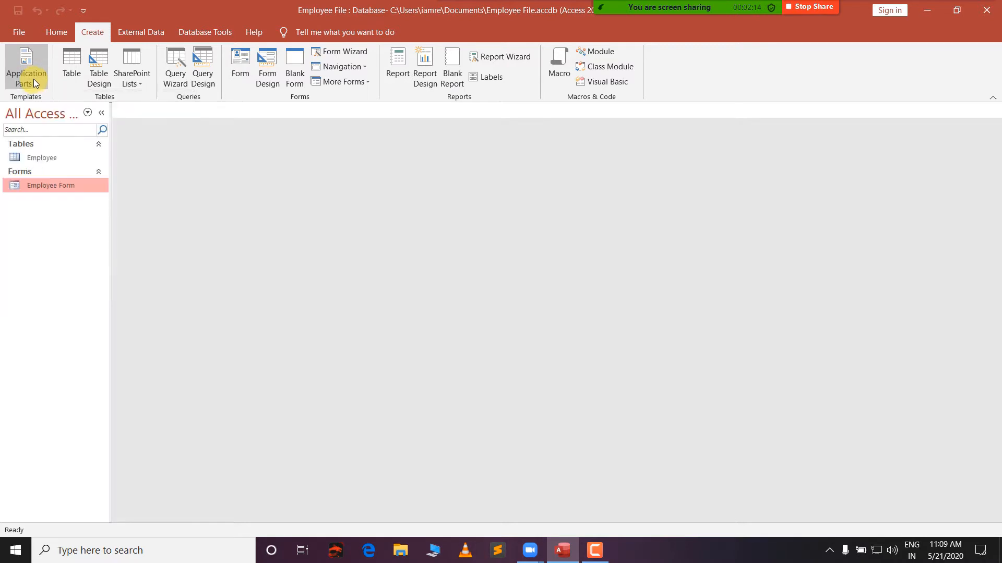
left_click(33, 79)
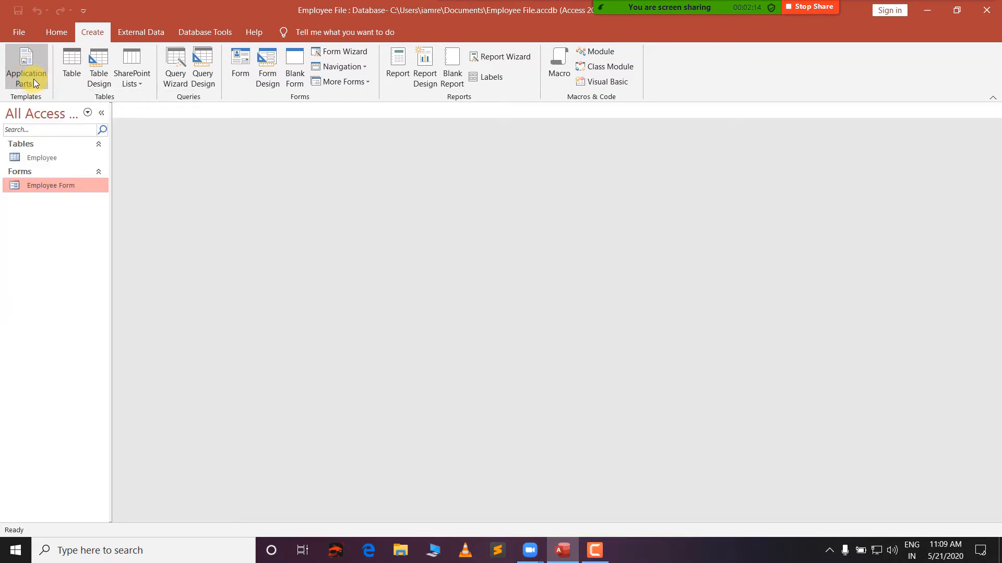
left_click(34, 79)
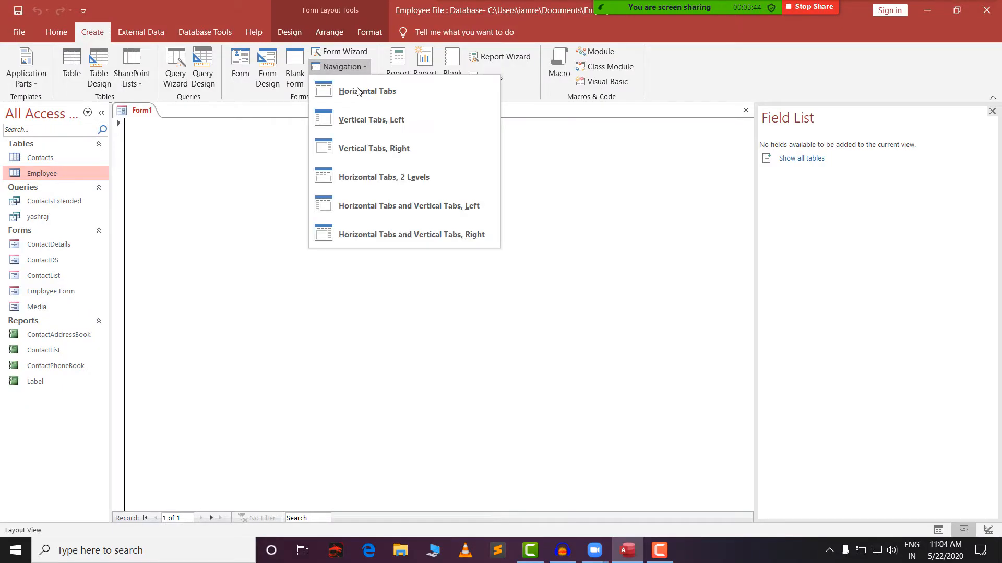
Step: Close the Field List and the blank Form1 without creating anything from them
left_click(274, 216)
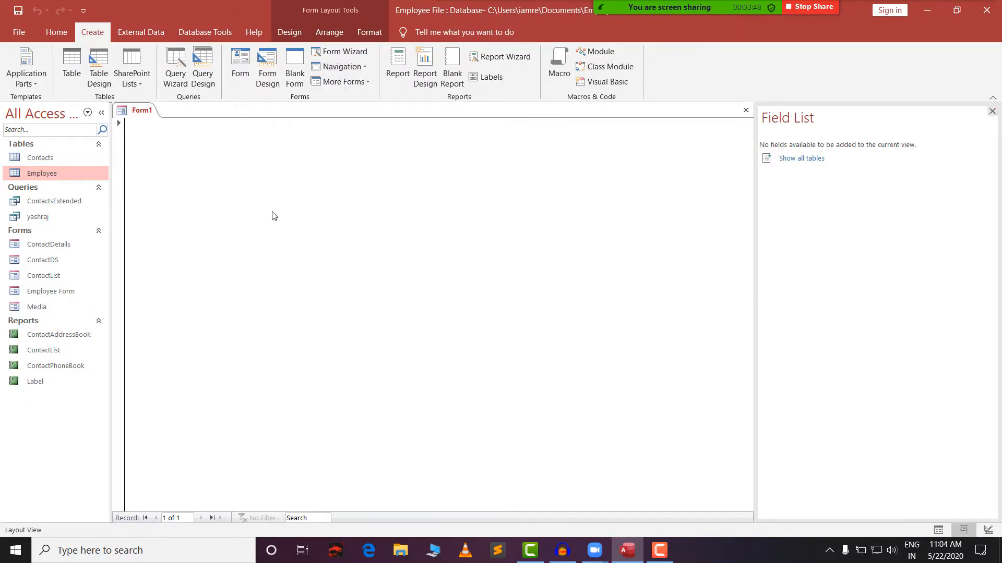
left_click(992, 111)
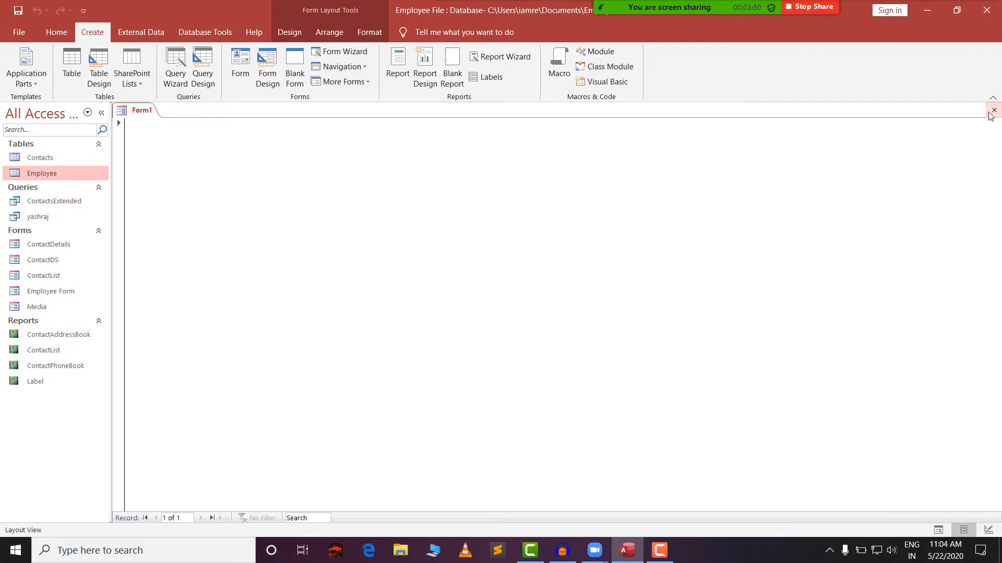
left_click(992, 111)
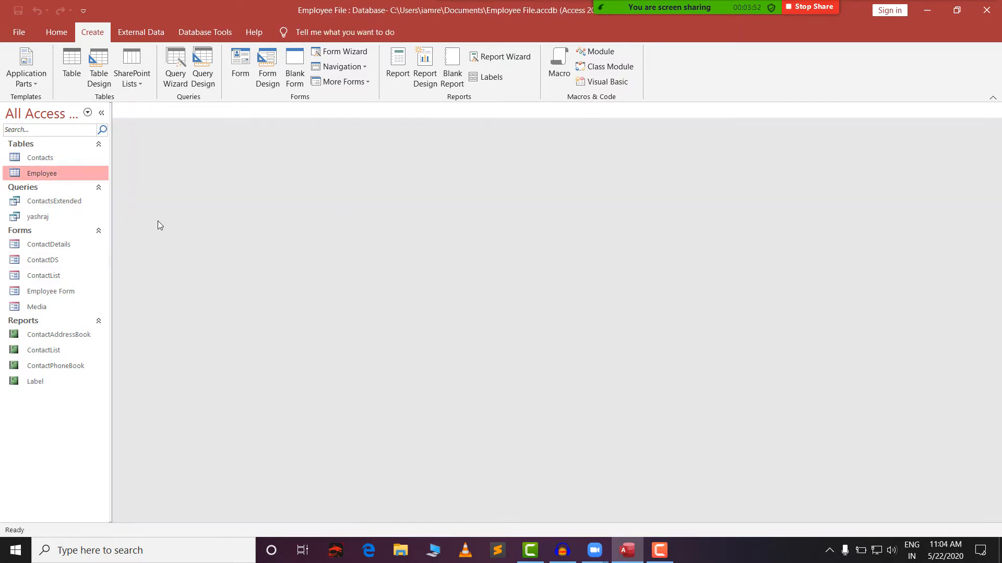
Step: Create a navigation form with the Vertical Tabs, Left layout and select its empty new tab
left_click(364, 66)
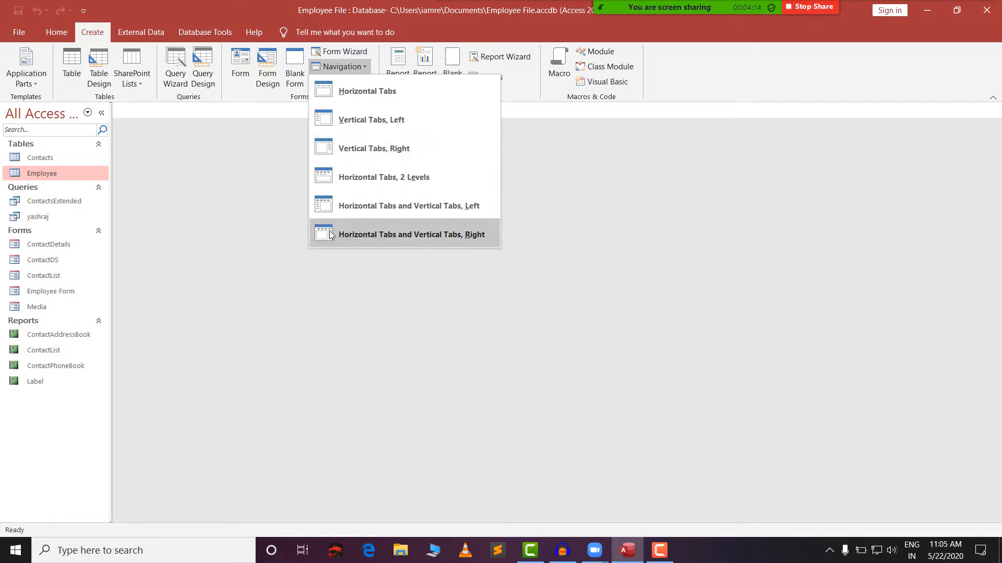
left_click(351, 120)
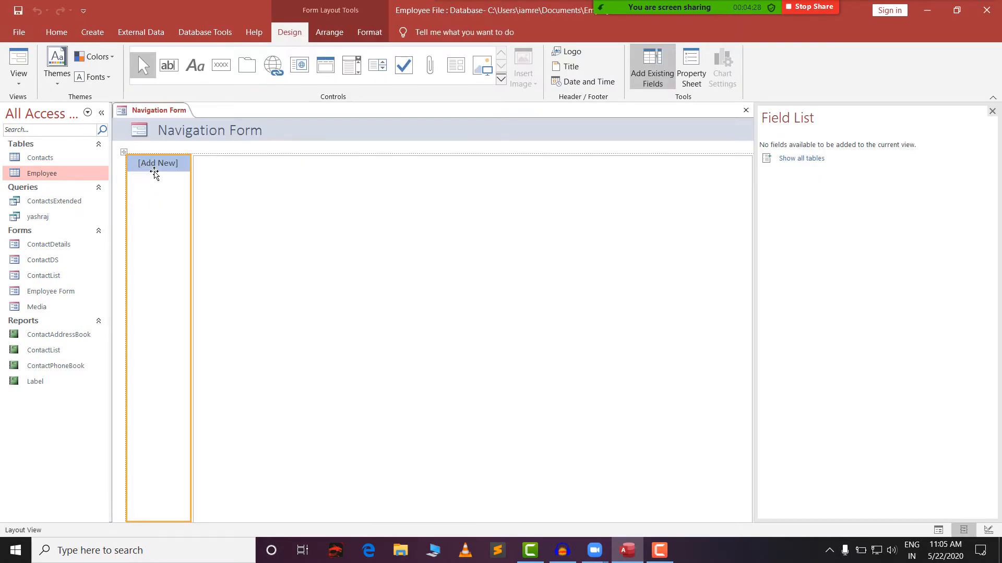
left_click(154, 174)
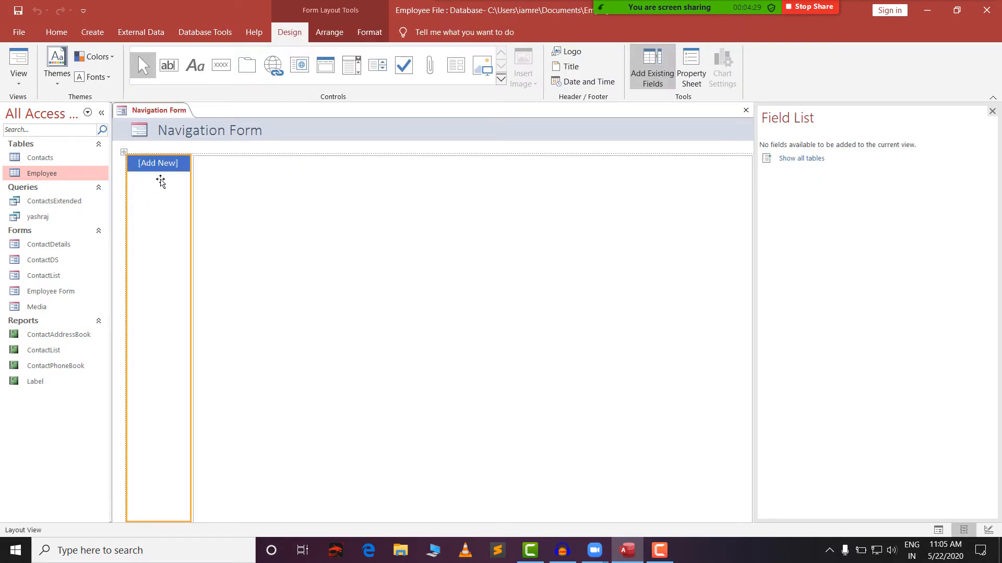
Step: Add the ContactDetails, ContactDS, ContactList, Employee Form and Media forms plus all four reports as navigation tabs, and close the Field List
left_click_drag(38, 244, 160, 165)
left_click_drag(43, 264, 148, 214)
left_click_drag(158, 179, 158, 196)
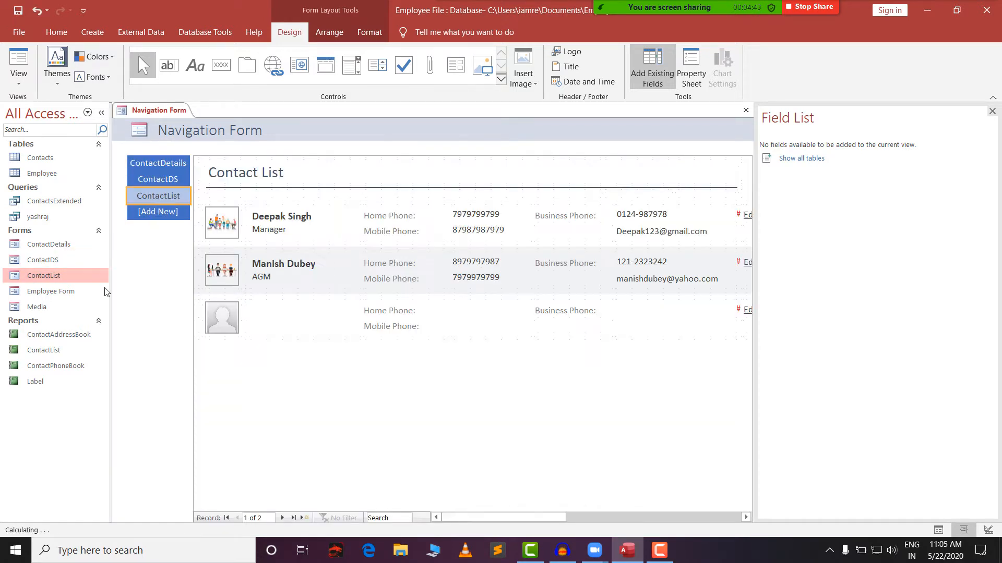
left_click_drag(105, 291, 160, 210)
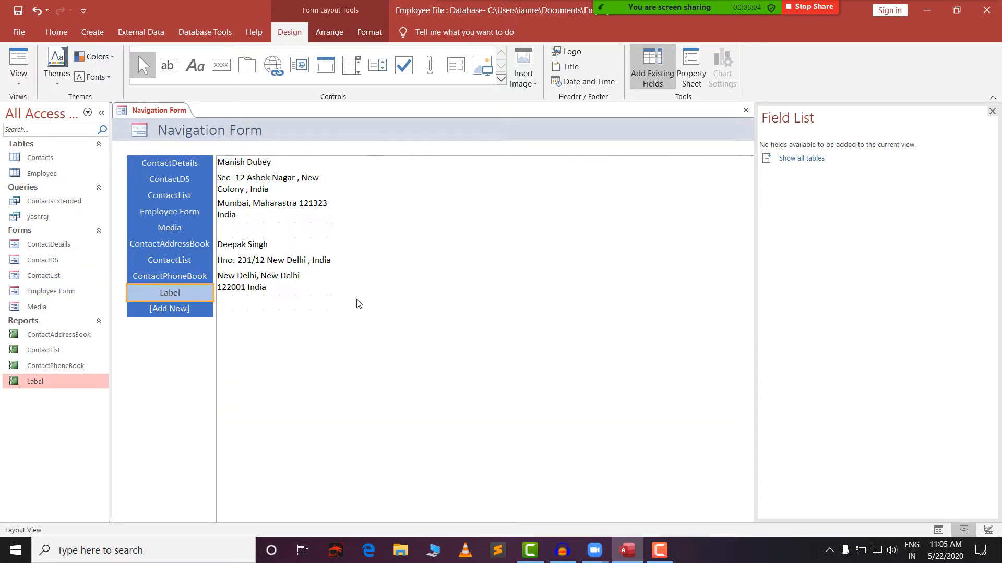
left_click(994, 112)
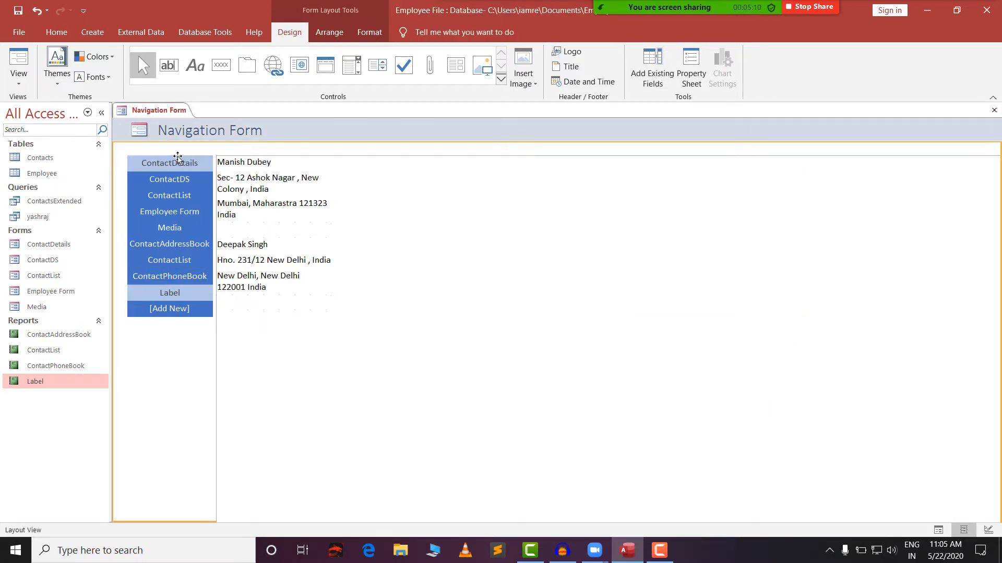
Step: Preview the ContactDetails, ContactDS and ContactList form tabs in the navigation form
left_click(160, 164)
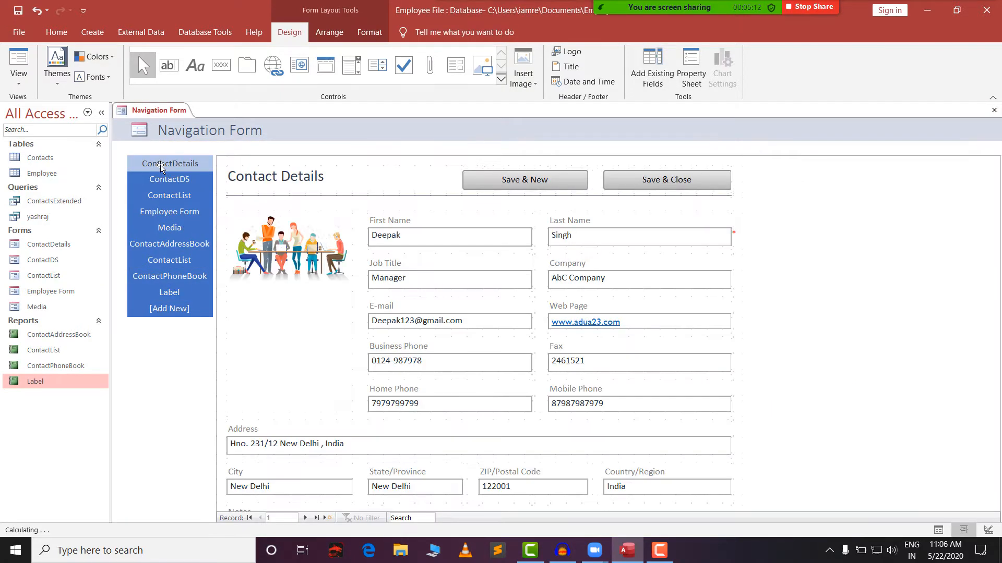
left_click(173, 183)
left_click(160, 196)
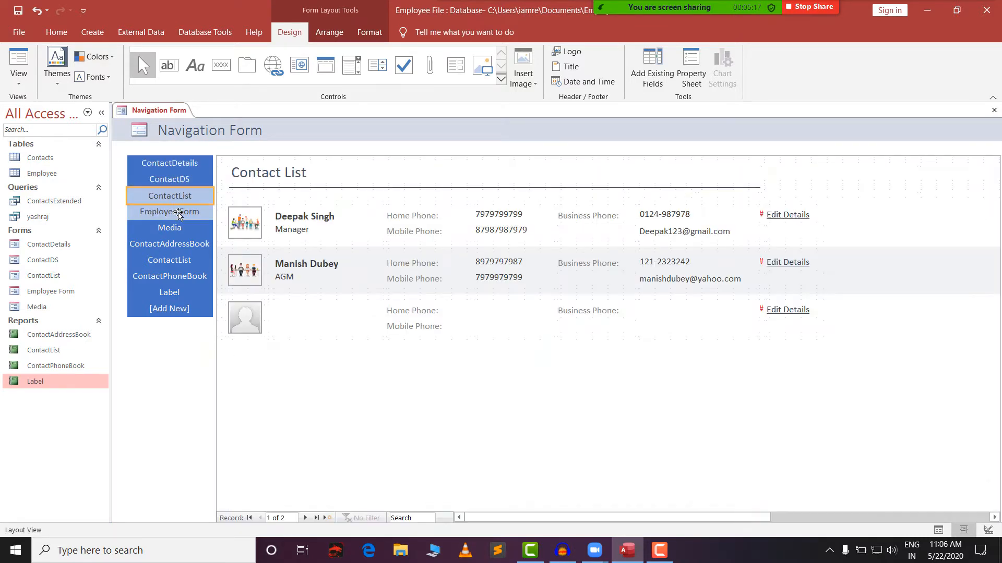
Step: Open the Employee Form tab with 1 as the Employee.EmpID parameter and place the tab below Media
left_click(178, 213)
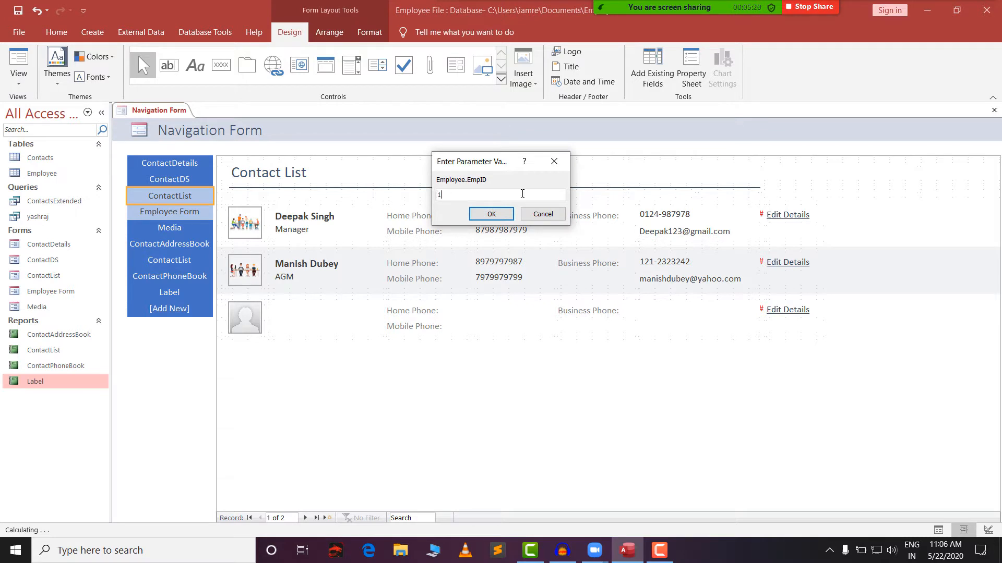
left_click(486, 214)
type("1")
left_click(486, 214)
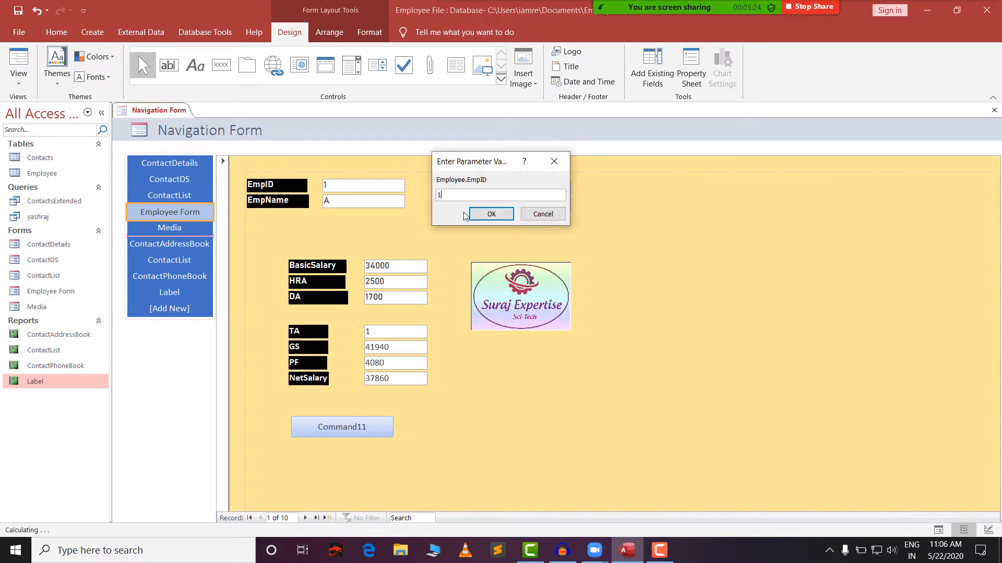
left_click(486, 215)
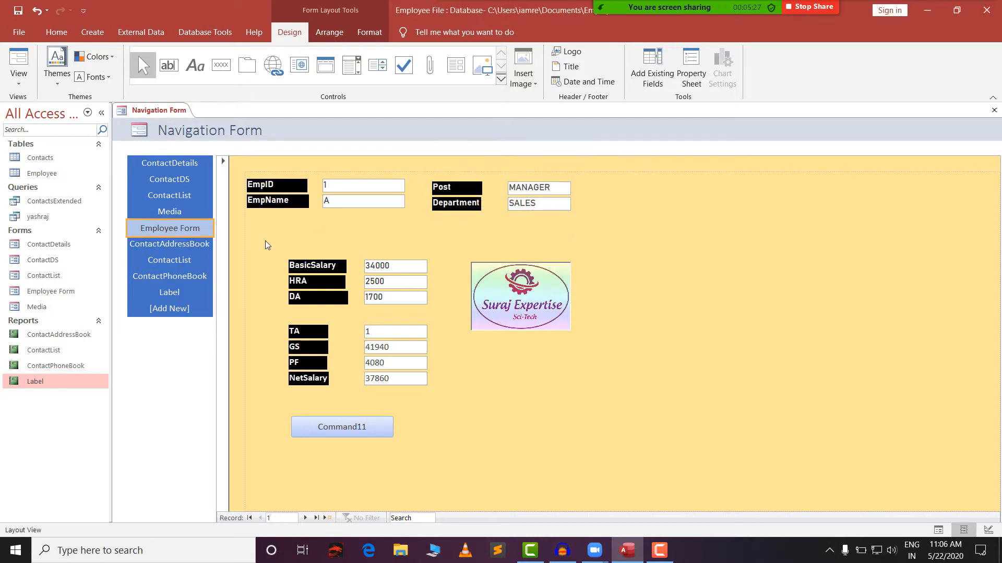
Step: Preview the ContactAddressBook and ContactList report tabs and return to the ContactDetails tab
left_click(186, 245)
left_click(179, 259)
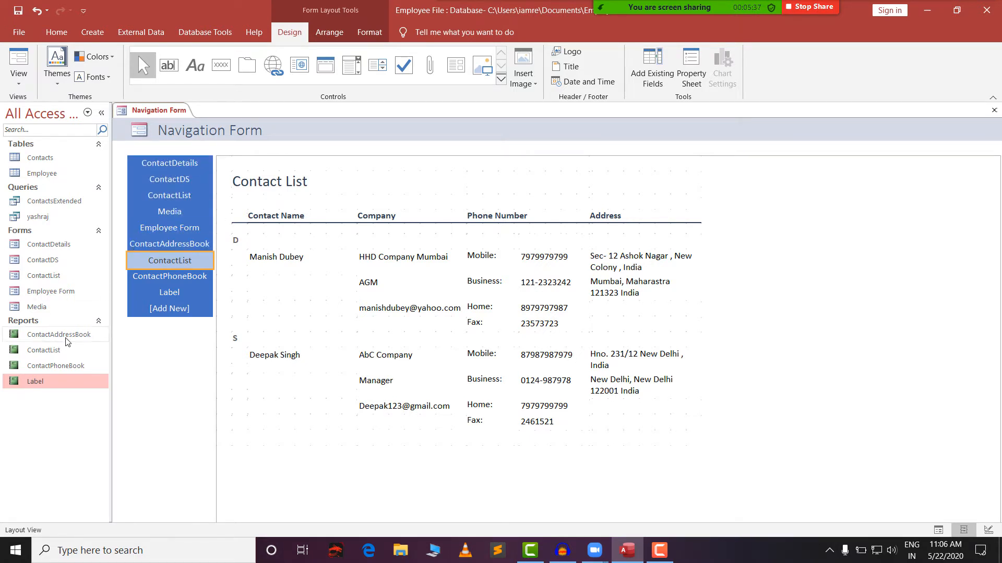
left_click(185, 165)
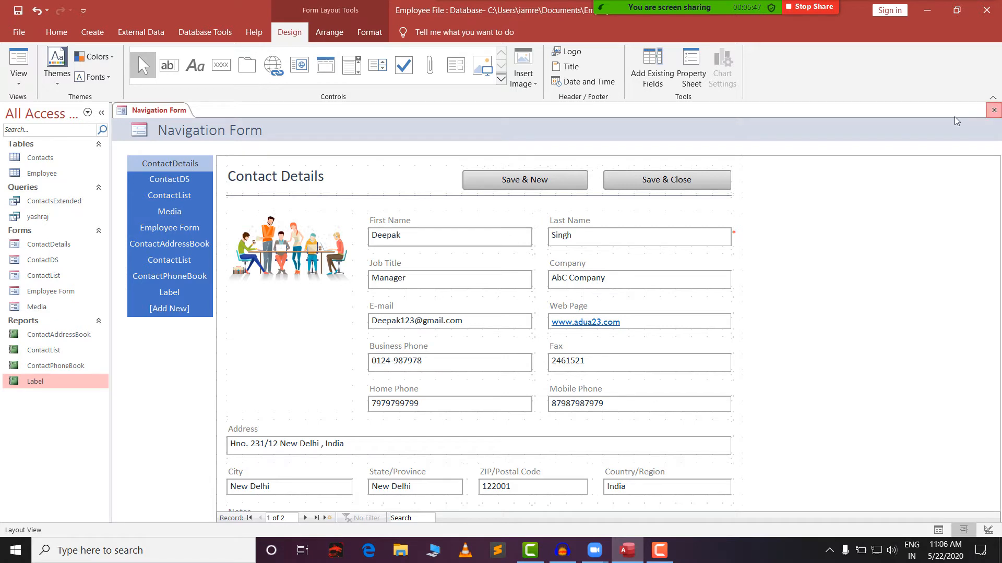
Step: Close the navigation form and save it as More Informations
left_click(994, 110)
left_click(462, 313)
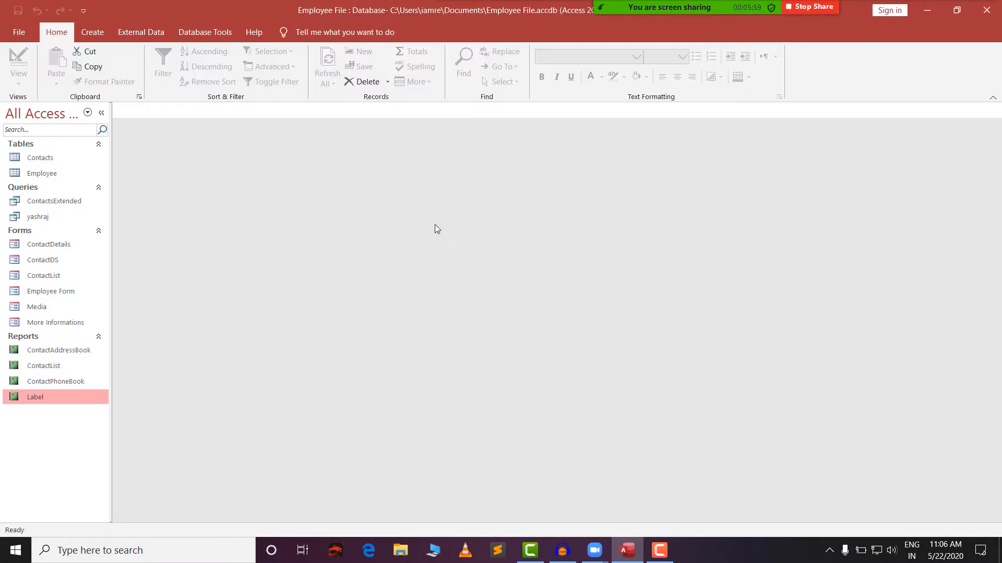
Step: Open the saved More Informations form in Form View
left_click(59, 326)
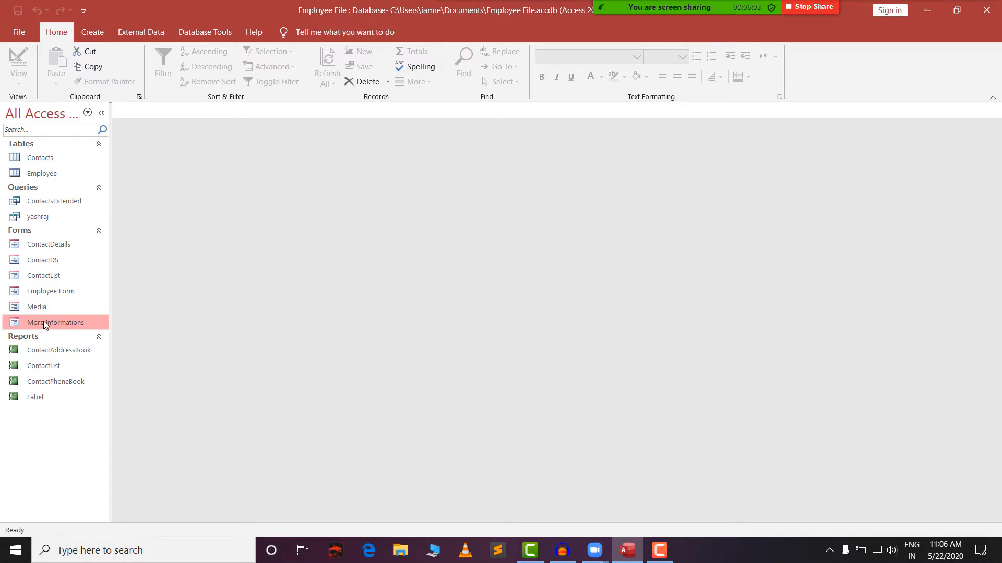
right_click(44, 324)
left_click(58, 329)
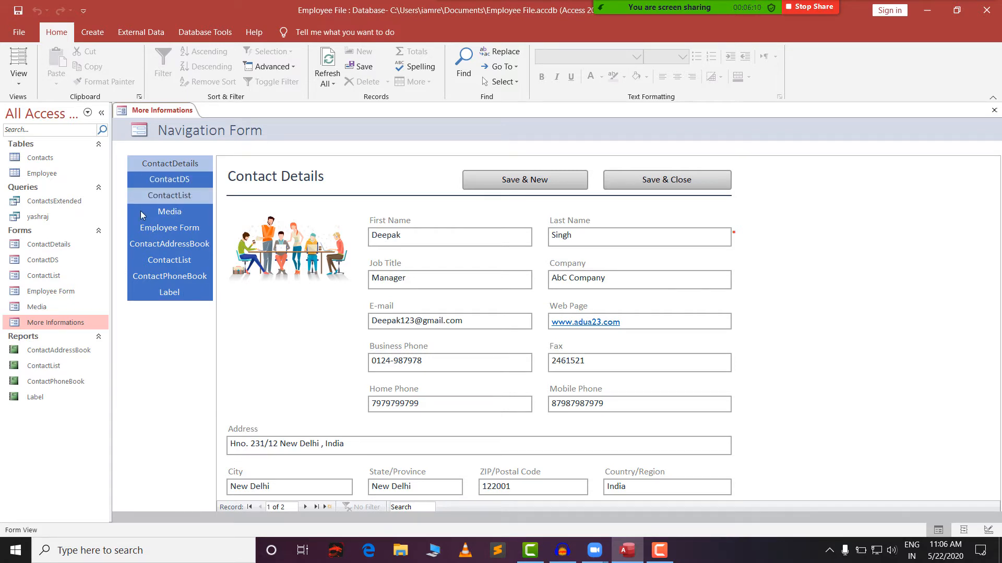
Step: View the ContactDS, ContactList, Media and Employee Form tabs of More Informations, cancelling the parameter prompt, and close the form
left_click(60, 244)
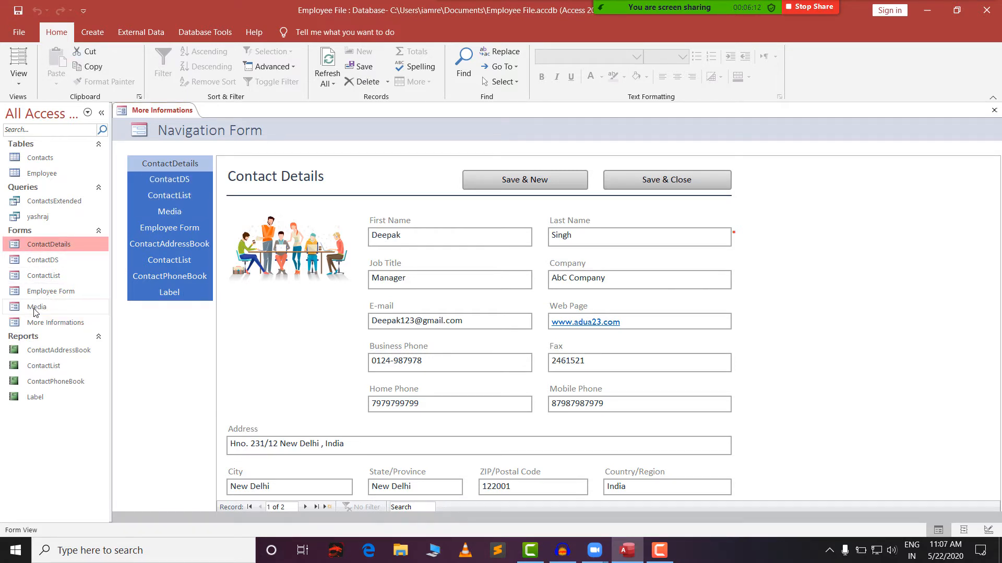
left_click(167, 179)
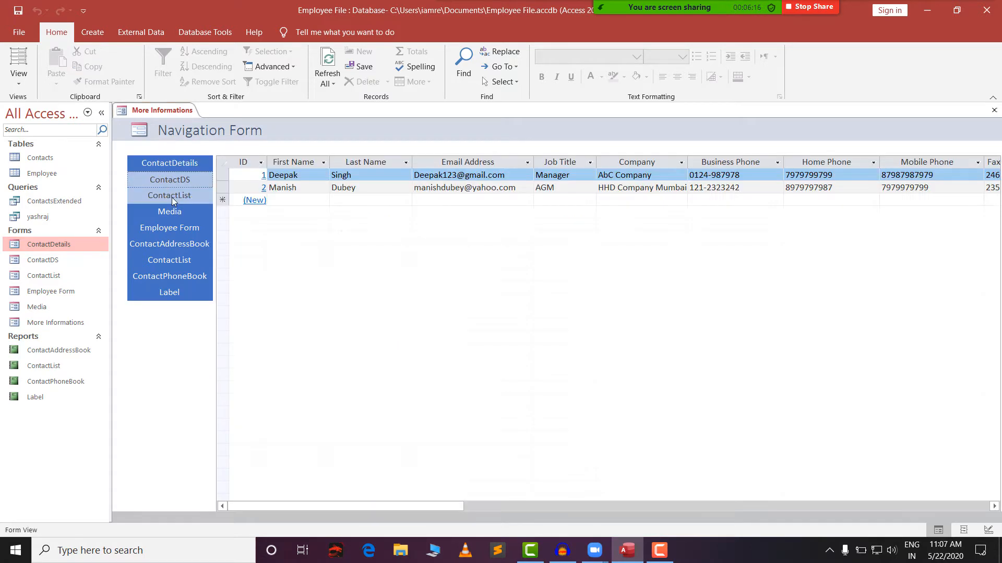
left_click(171, 198)
left_click(171, 214)
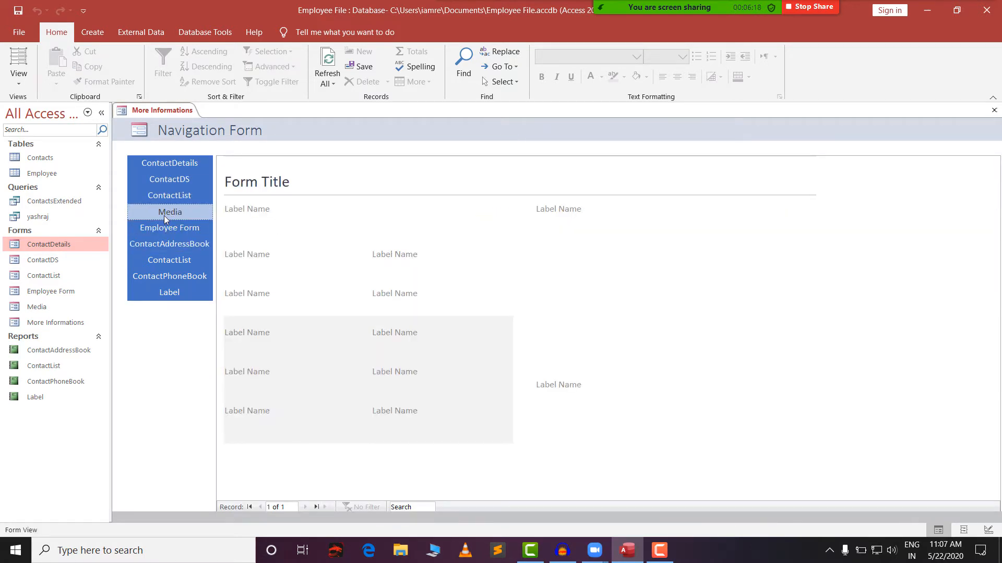
left_click(164, 225)
left_click(526, 217)
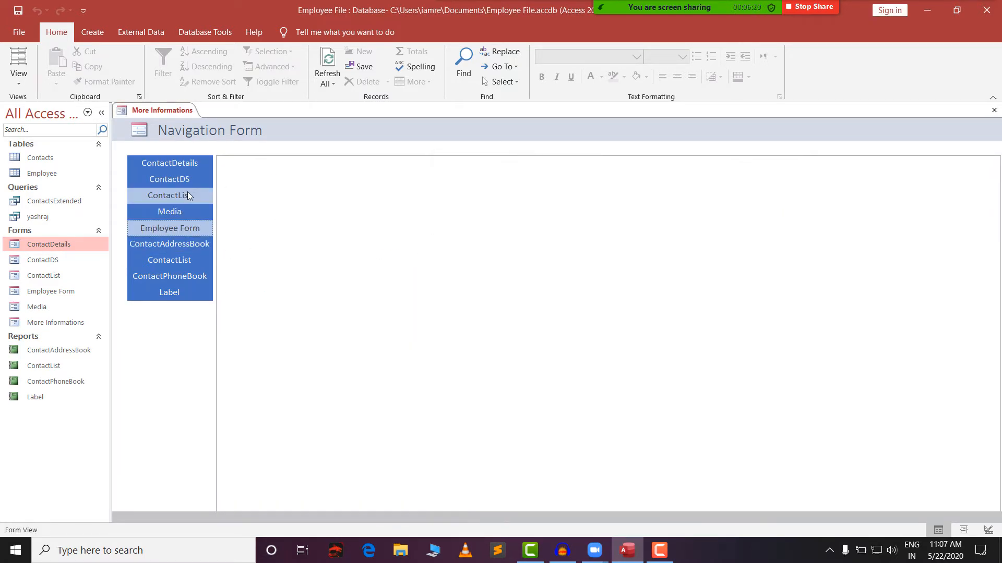
left_click(188, 196)
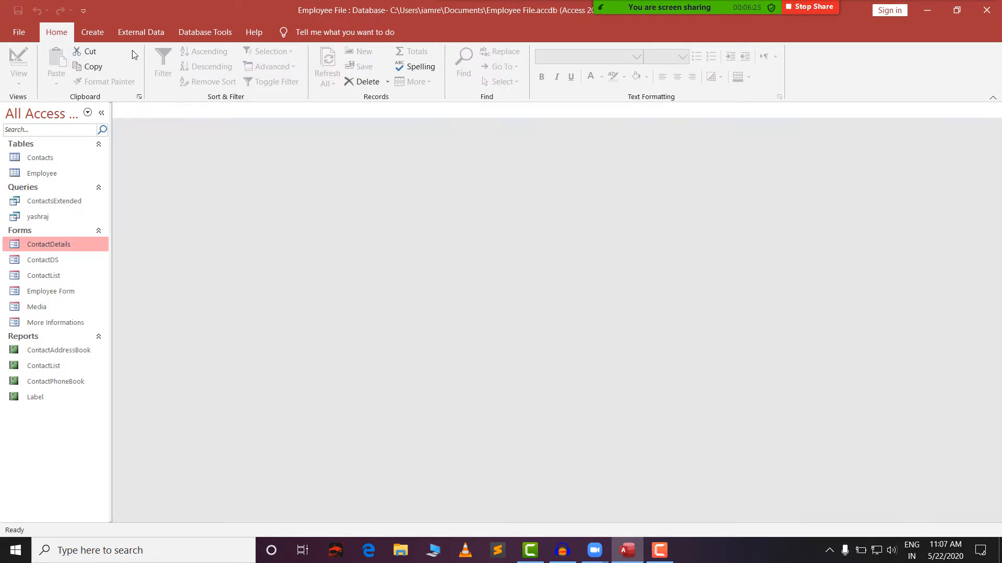
Step: Create a navigation form with the Horizontal Tabs and Vertical Tabs, Left layout and add ContactDetails and ContactDS as horizontal tabs
left_click(92, 32)
left_click(343, 66)
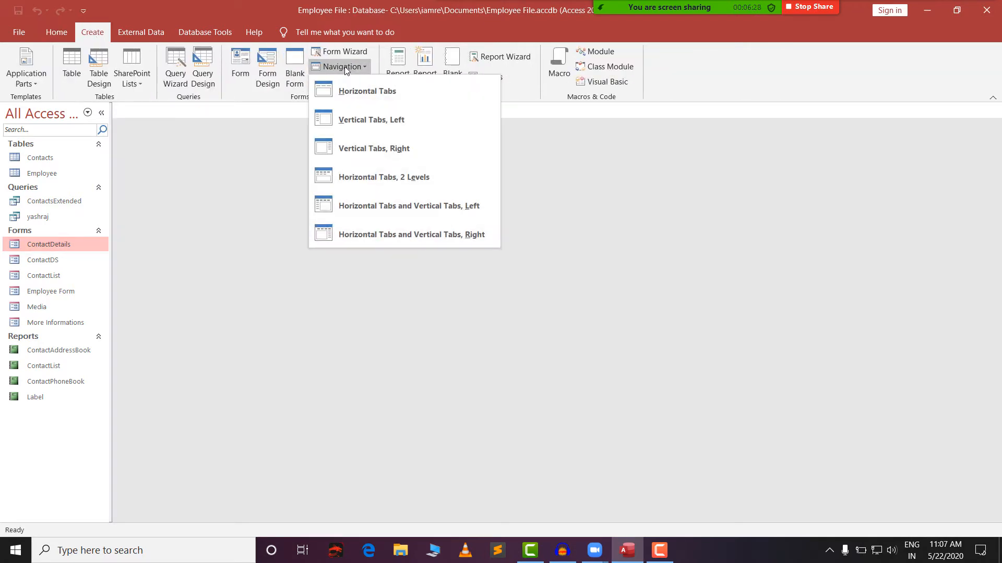
left_click(361, 205)
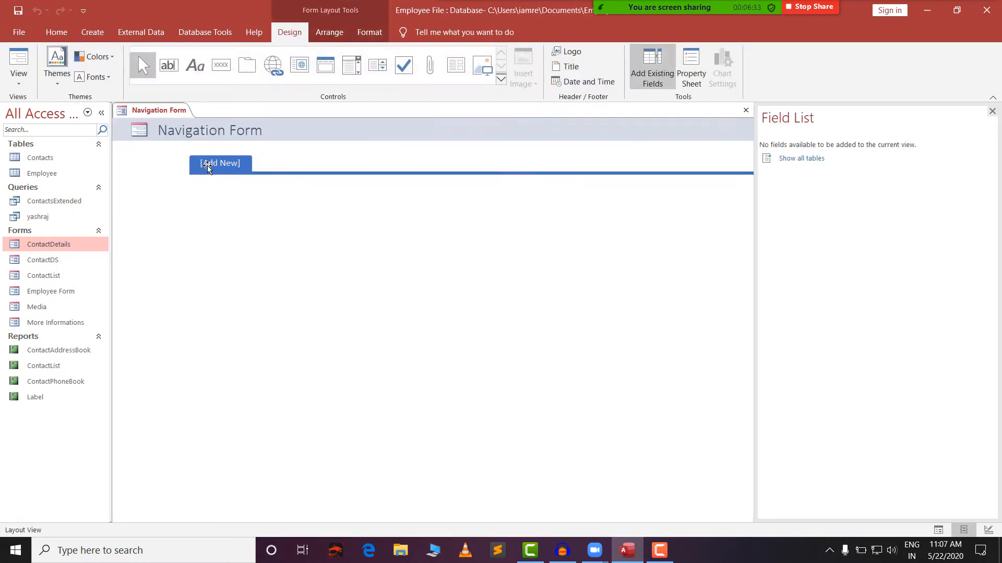
mouse_move(51, 247)
left_mouse_down()
mouse_move(165, 212)
mouse_move(225, 160)
mouse_move(193, 163)
mouse_move(217, 219)
mouse_move(259, 164)
left_mouse_up()
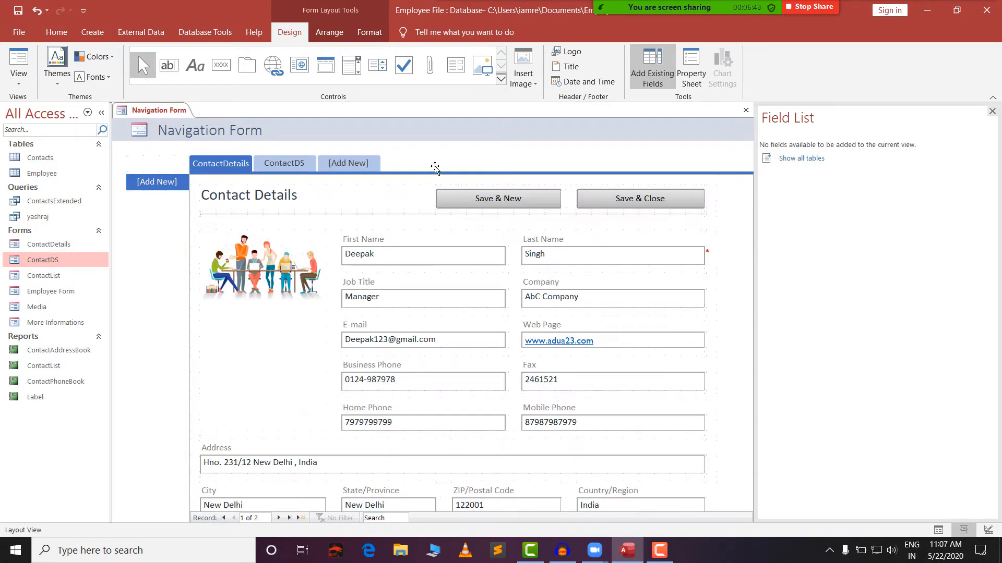
Step: Create a Multiple Items form from the Employee table and reduce its record rows to a single text line in height
left_click(93, 32)
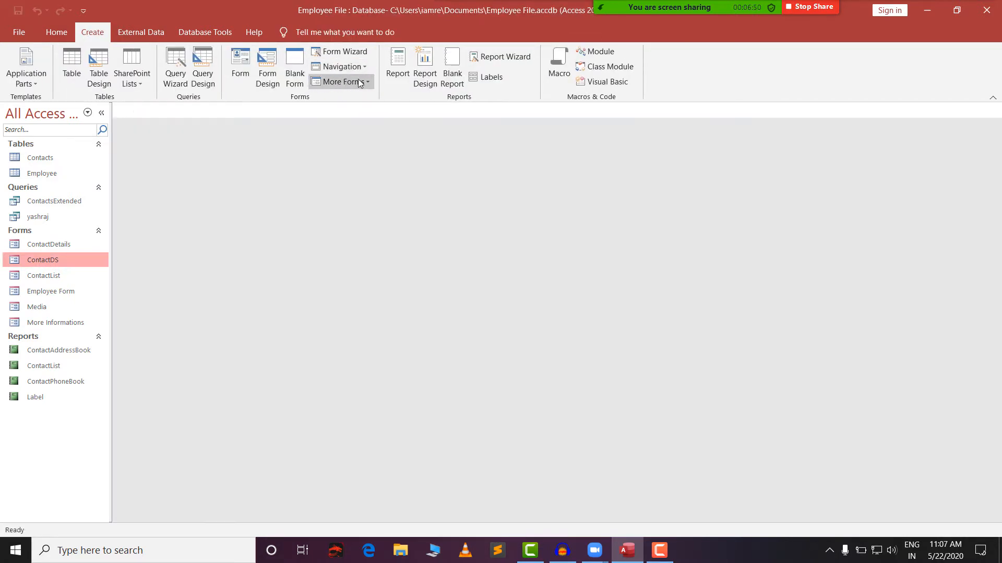
left_click(360, 83)
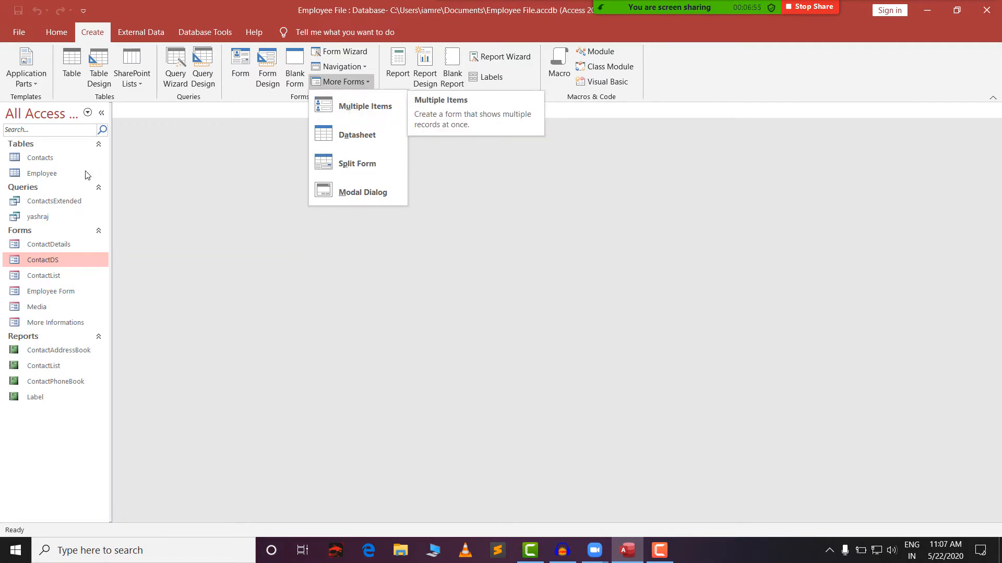
left_click(60, 178)
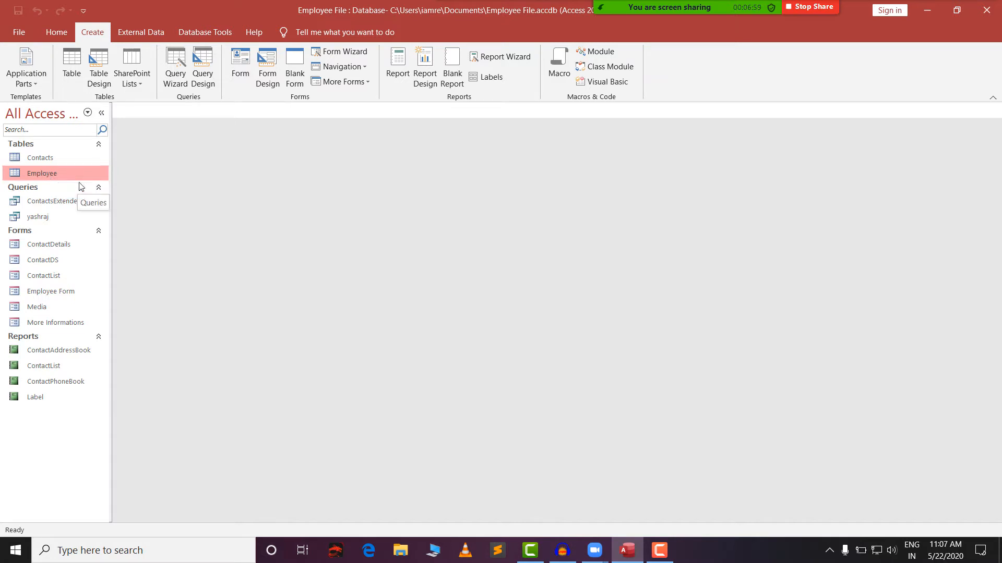
left_click(348, 83)
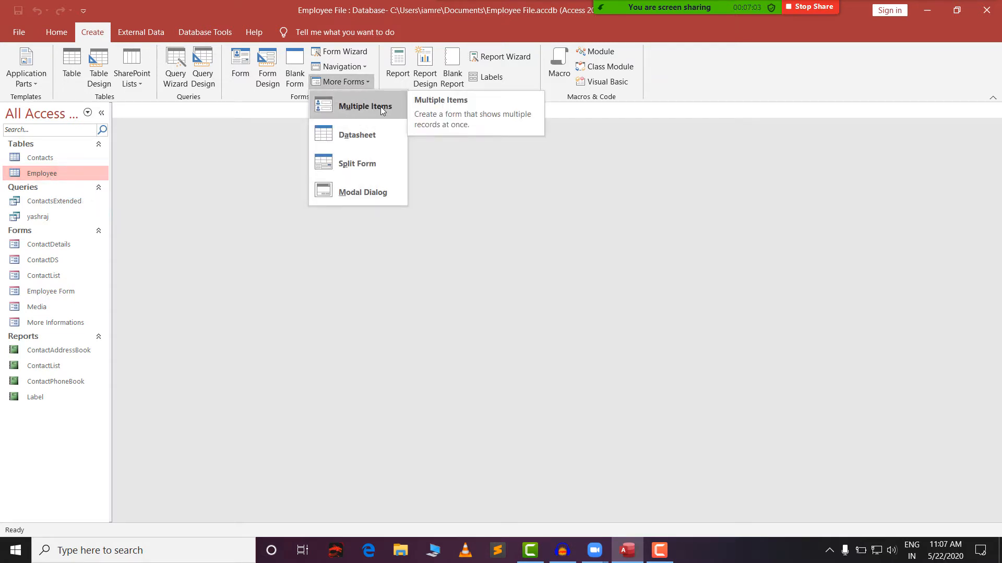
left_click(371, 108)
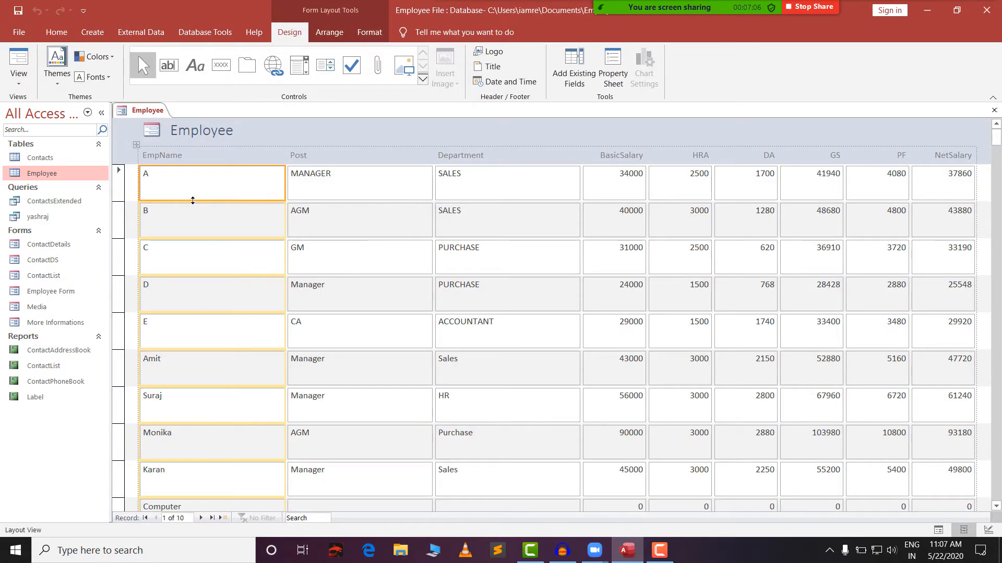
left_click_drag(194, 183, 194, 182)
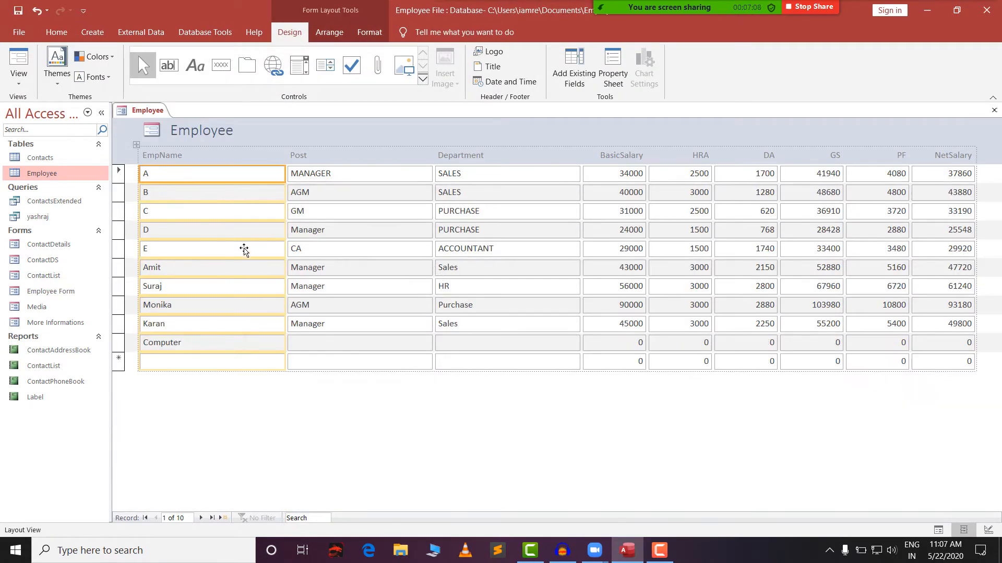
Step: Narrow the EmpName, Post and Department columns of the Multiple Items form to fit their contents
left_click_drag(283, 179, 191, 178)
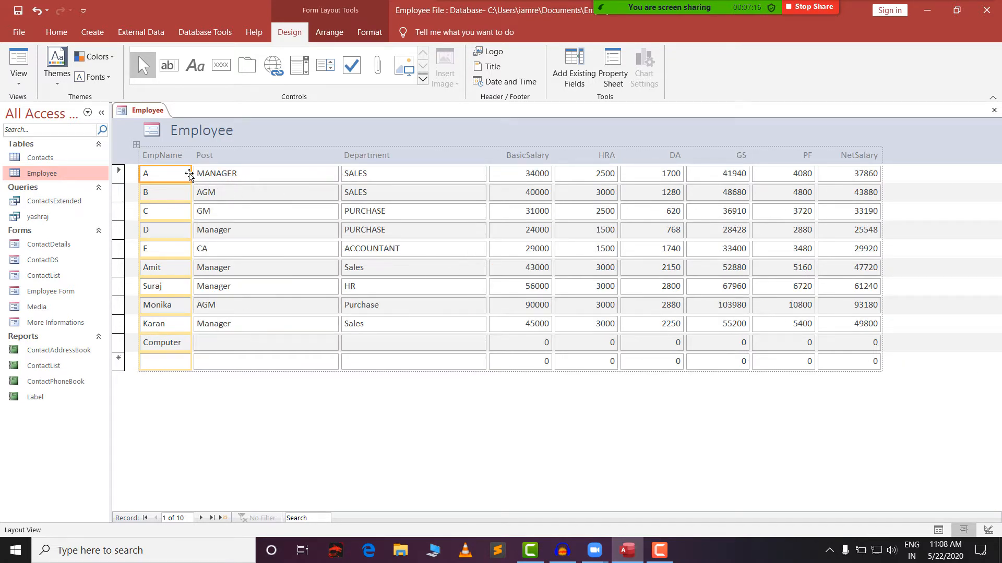
left_click_drag(190, 176, 217, 177)
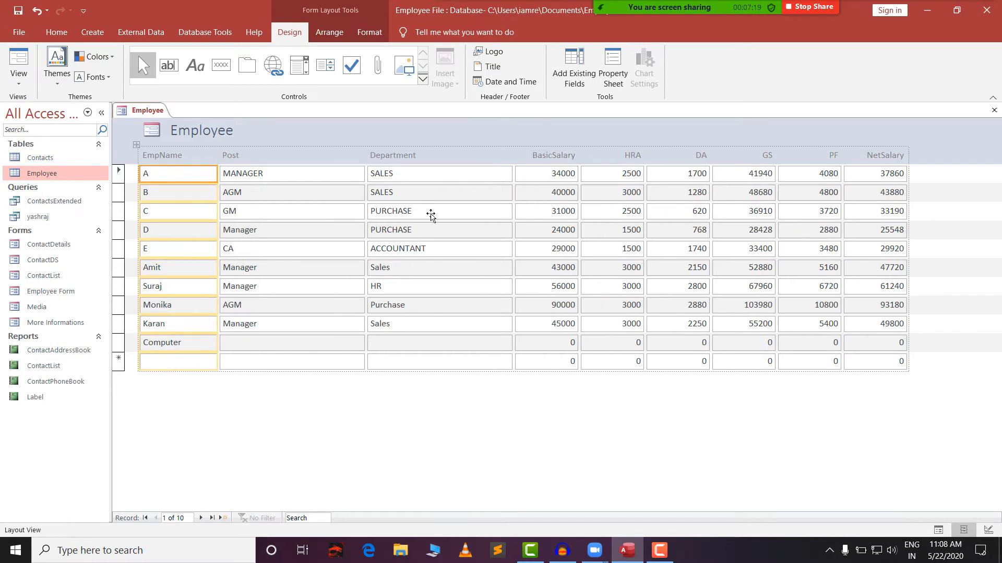
left_click(355, 176)
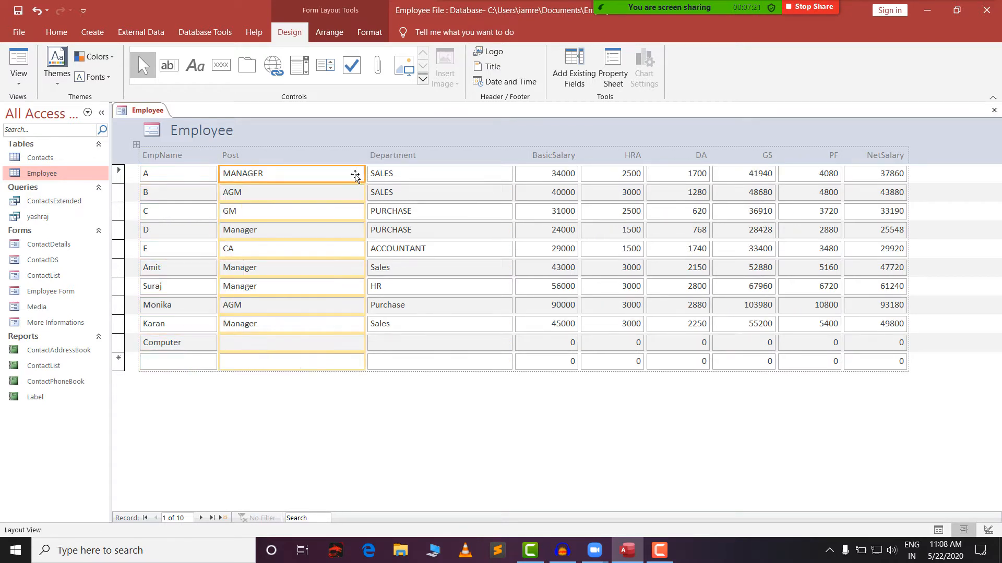
left_click_drag(363, 172, 324, 177)
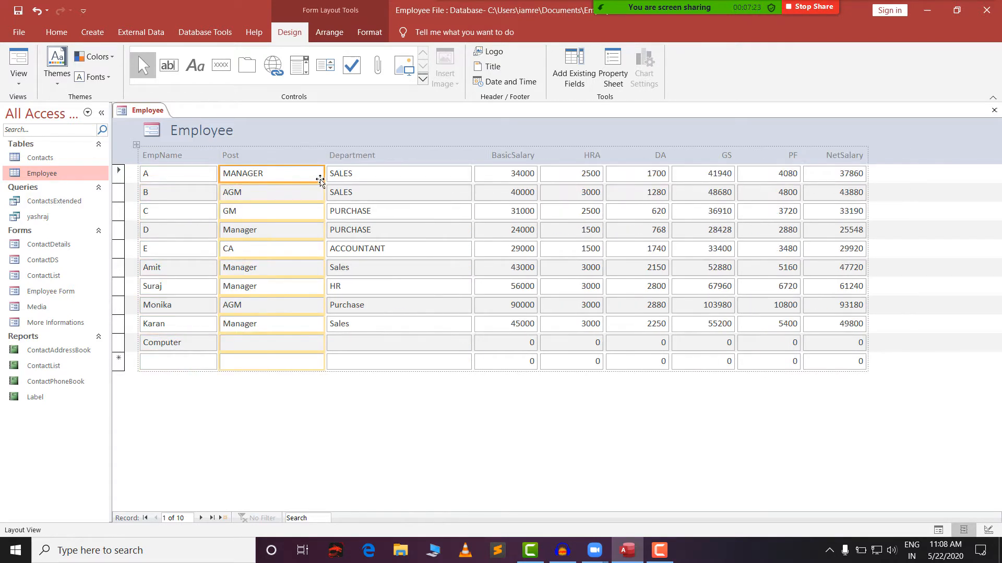
left_click(447, 179)
left_click_drag(471, 178, 447, 179)
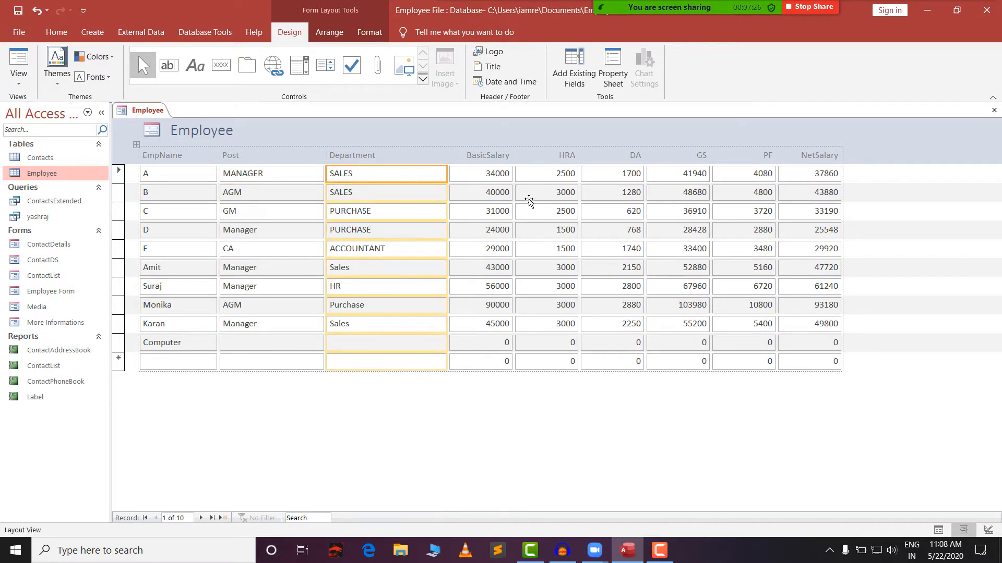
left_click(470, 249)
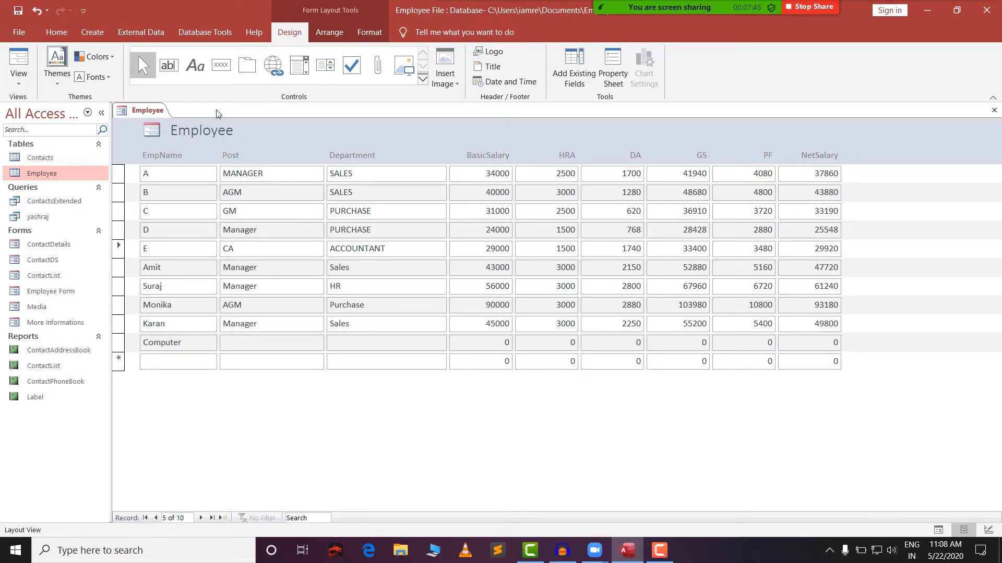
Step: Close the Multiple Items form, saving it under the name Employee
left_click(91, 36)
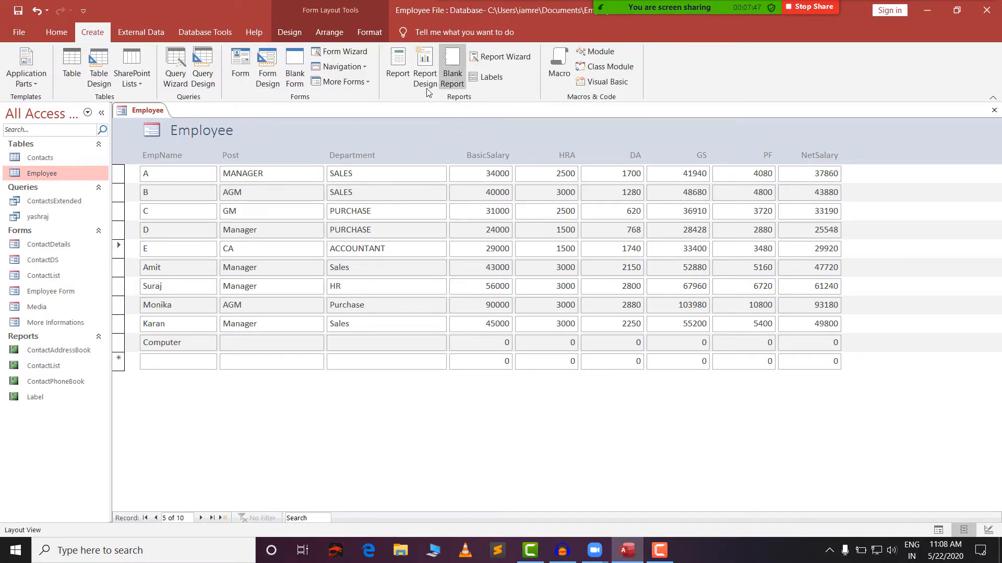
left_click(358, 83)
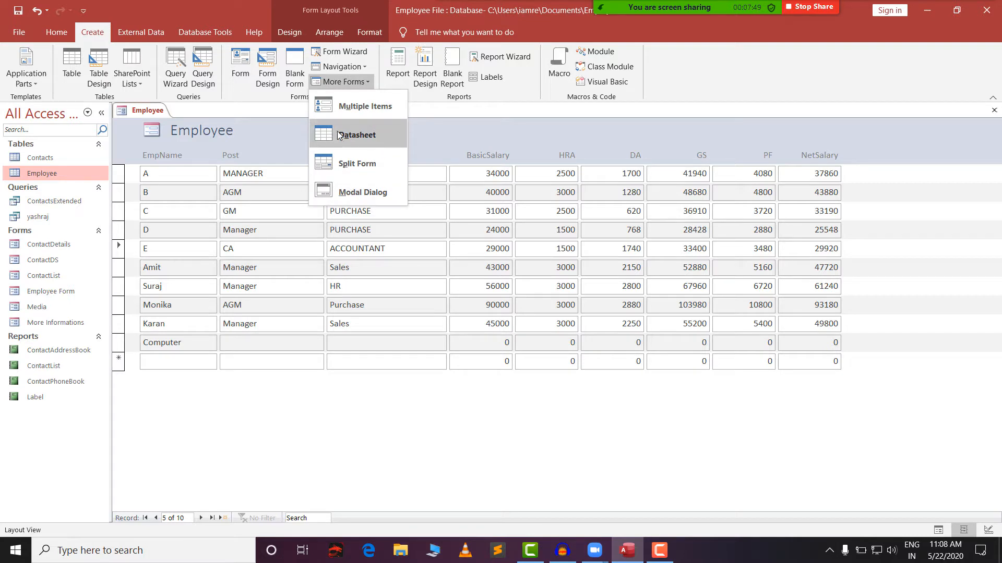
left_click(200, 192)
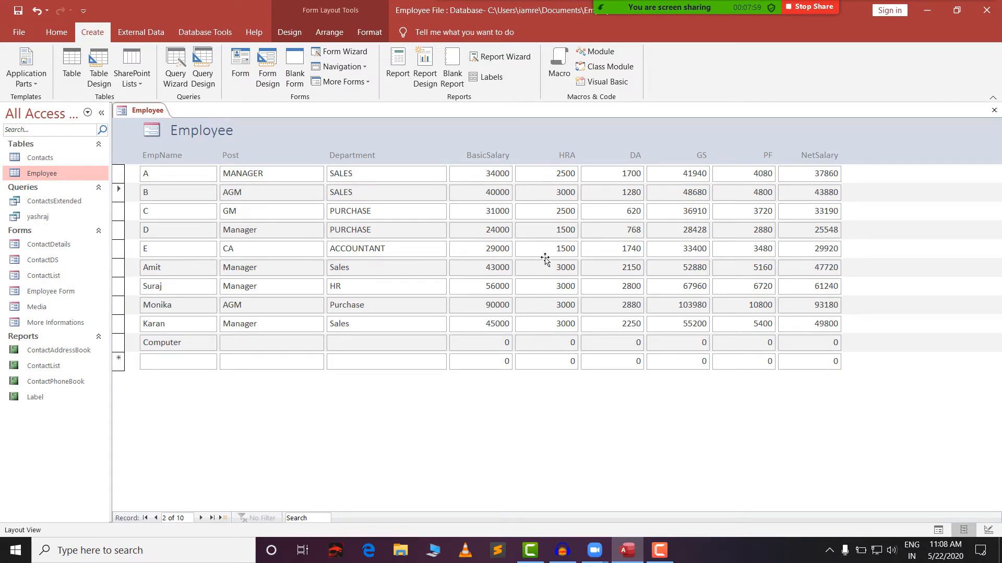
key("ctrl+w")
left_click(457, 312)
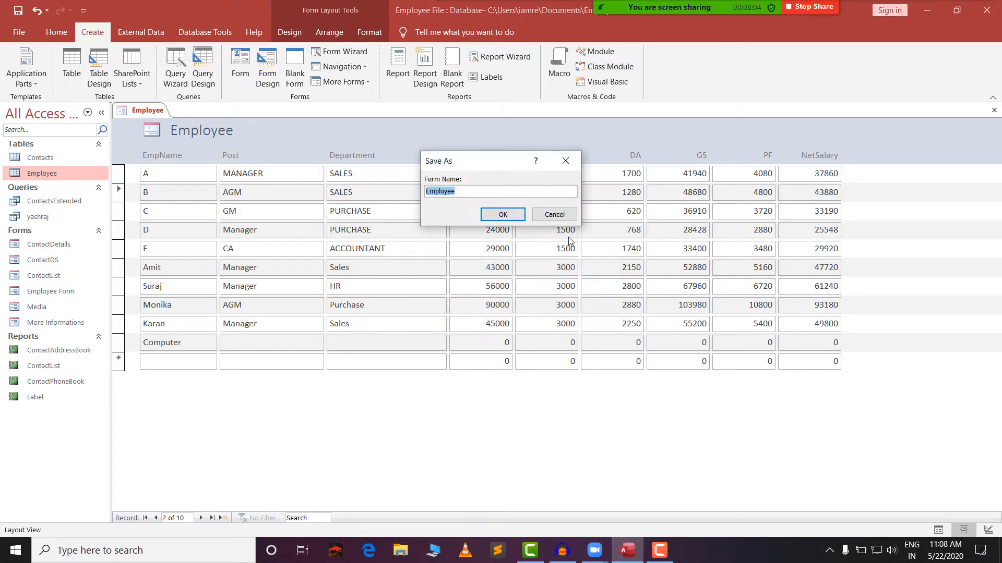
left_click(504, 219)
Step: Open the Employee table to view its records and close it
left_click(353, 82)
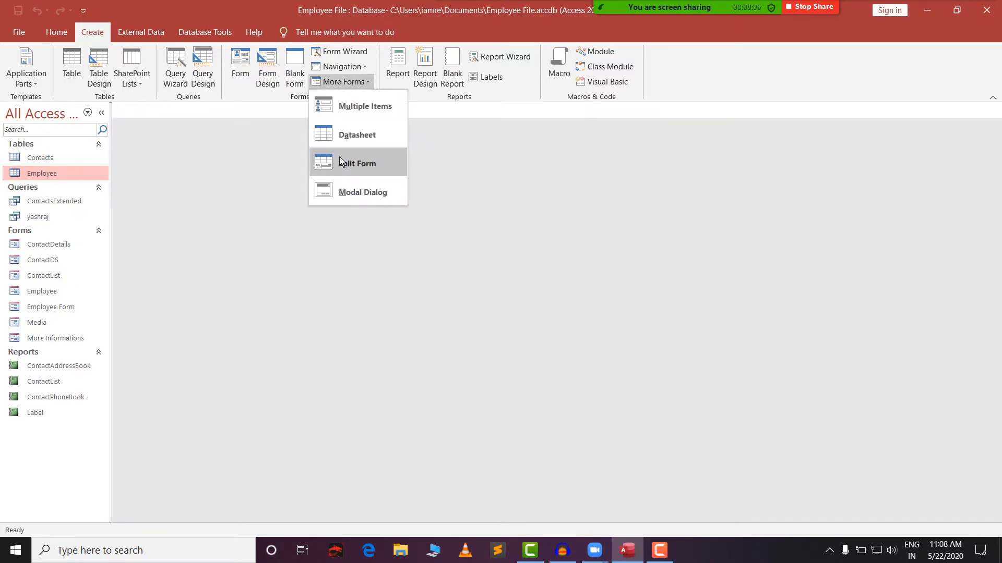
left_click(56, 178)
right_click(55, 177)
left_click(81, 182)
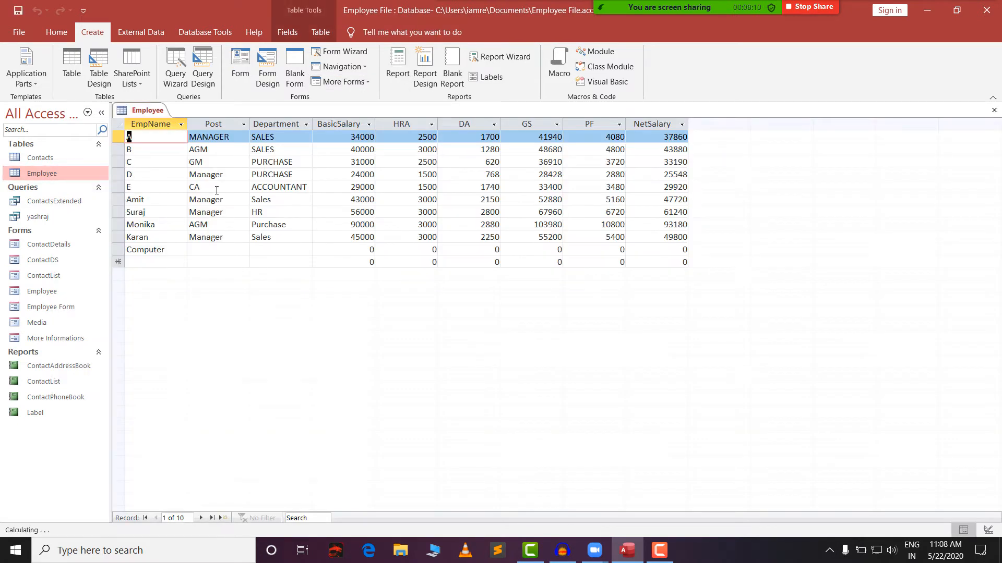
left_click(994, 110)
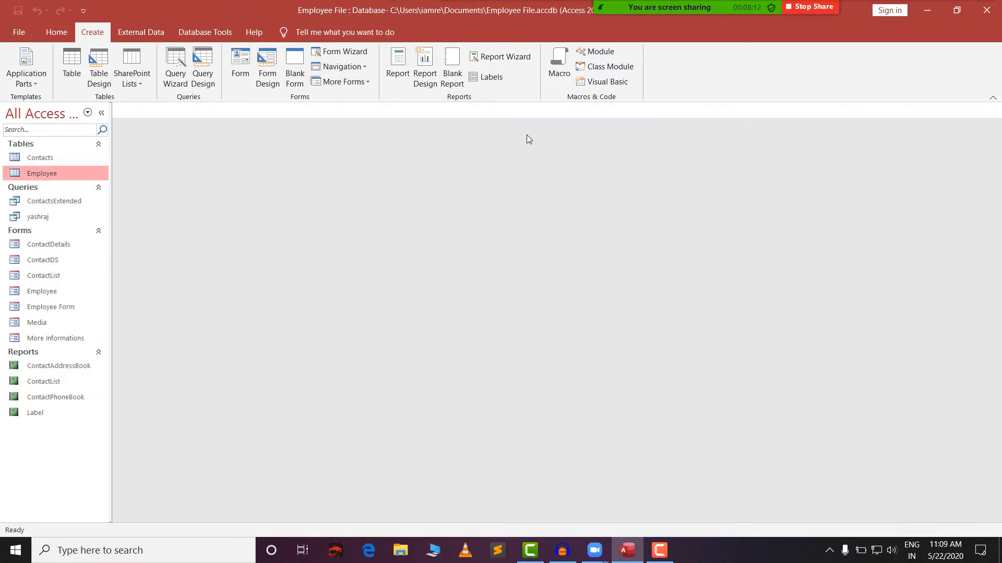
Step: Create a Datasheet form from the Employee table and close it without saving
left_click(345, 82)
left_click(351, 134)
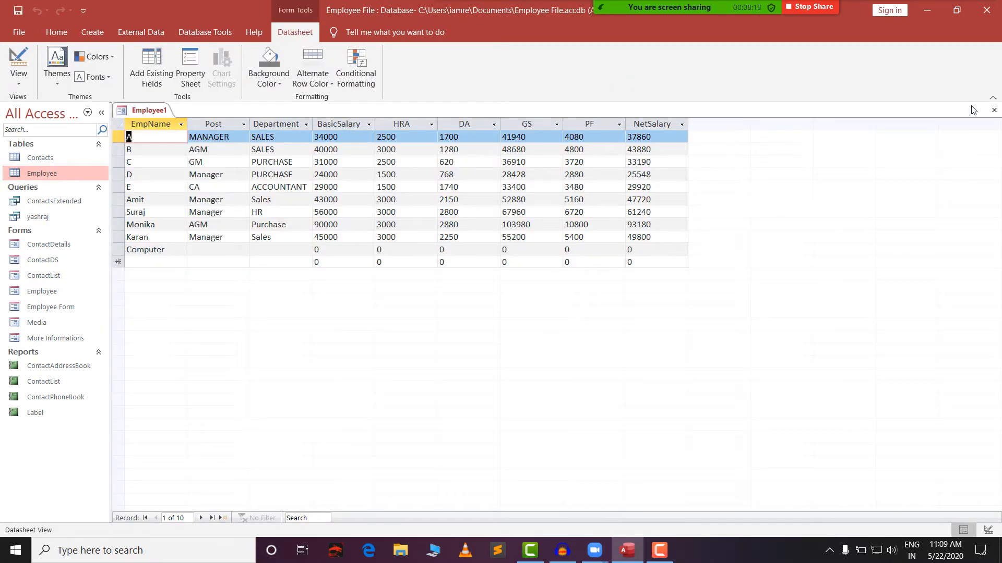
left_click(994, 110)
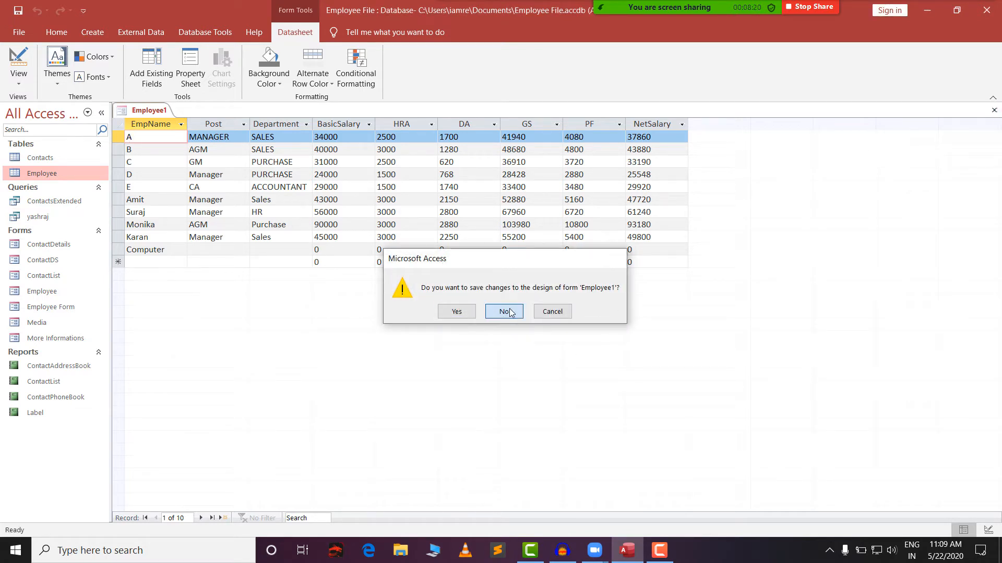
left_click(504, 311)
Step: Review the Employee table's layout in Datasheet View twice, closing the table each time
right_click(67, 178)
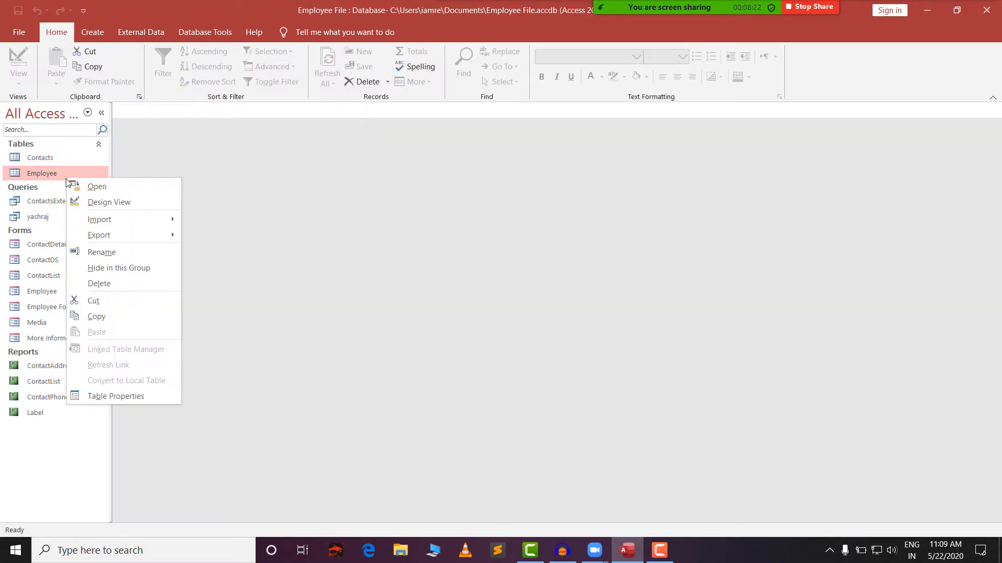
left_click(76, 186)
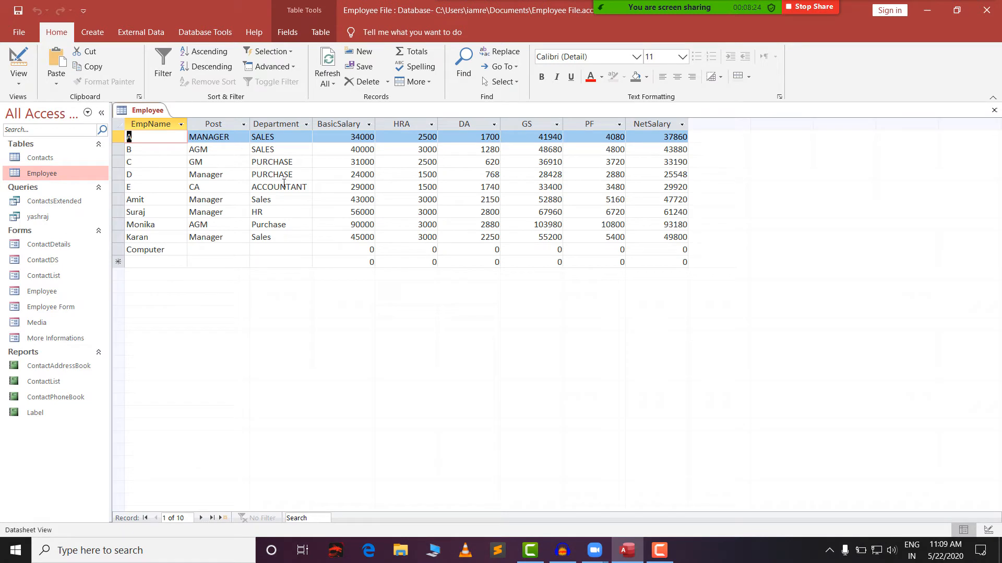
left_click(339, 251)
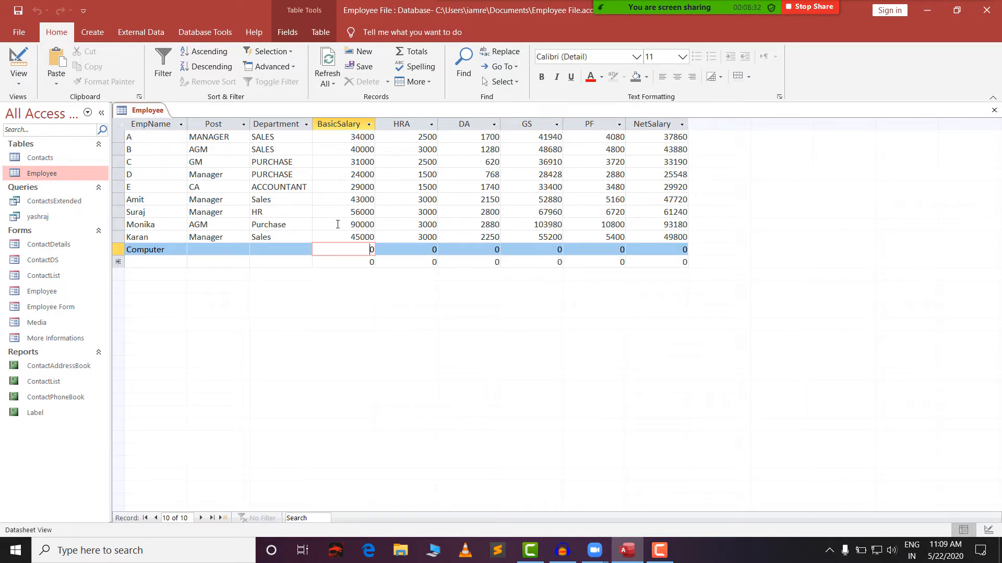
left_click(994, 110)
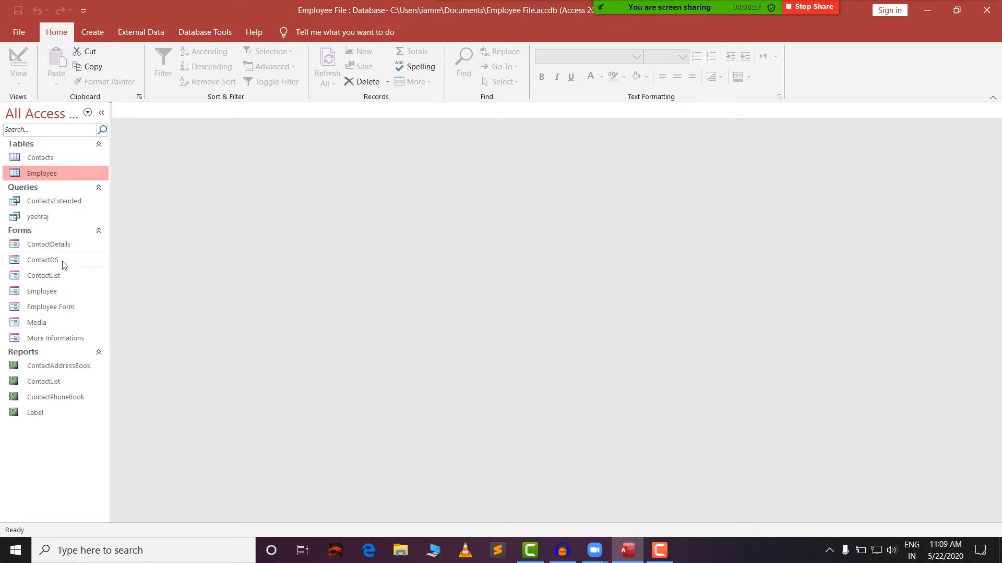
right_click(37, 174)
left_click(71, 184)
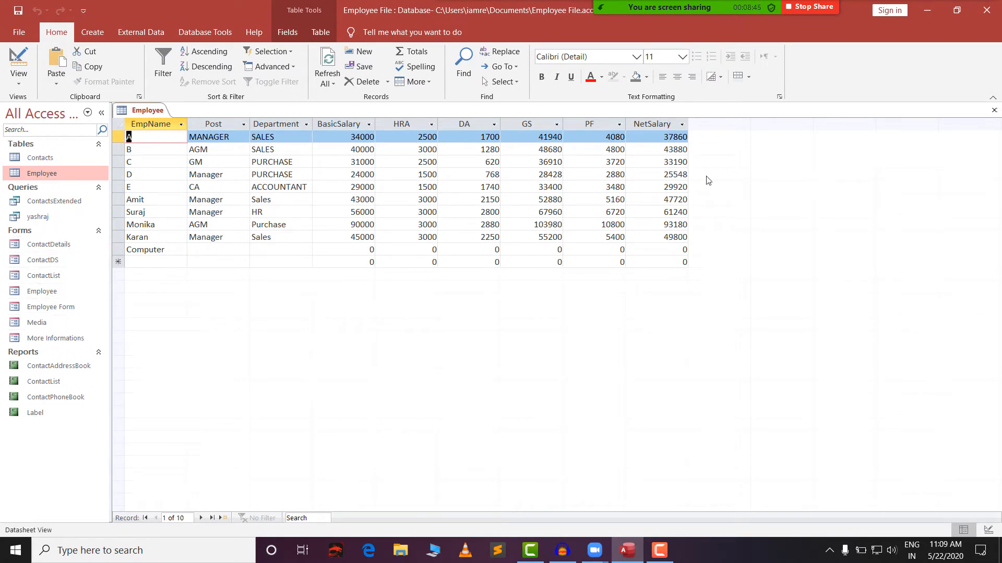
left_click(994, 110)
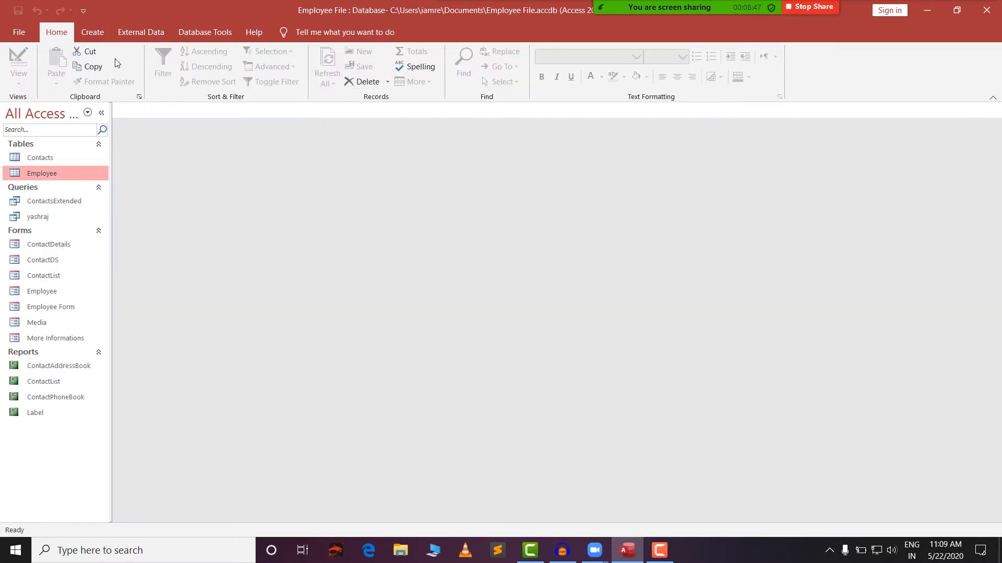
Step: Create a Datasheet form from the Employee table and save it as Employee1
left_click(92, 32)
left_click(359, 81)
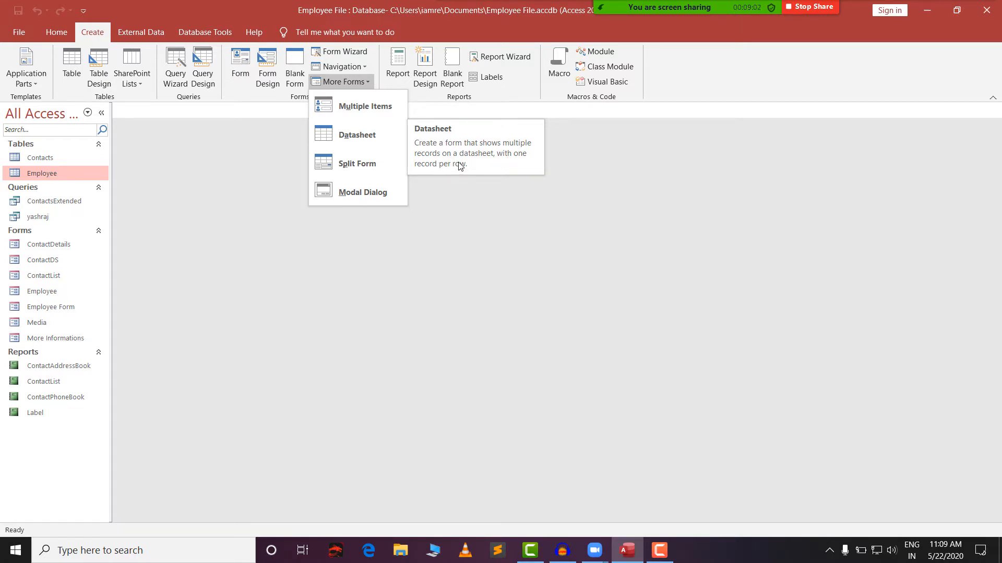
left_click(358, 135)
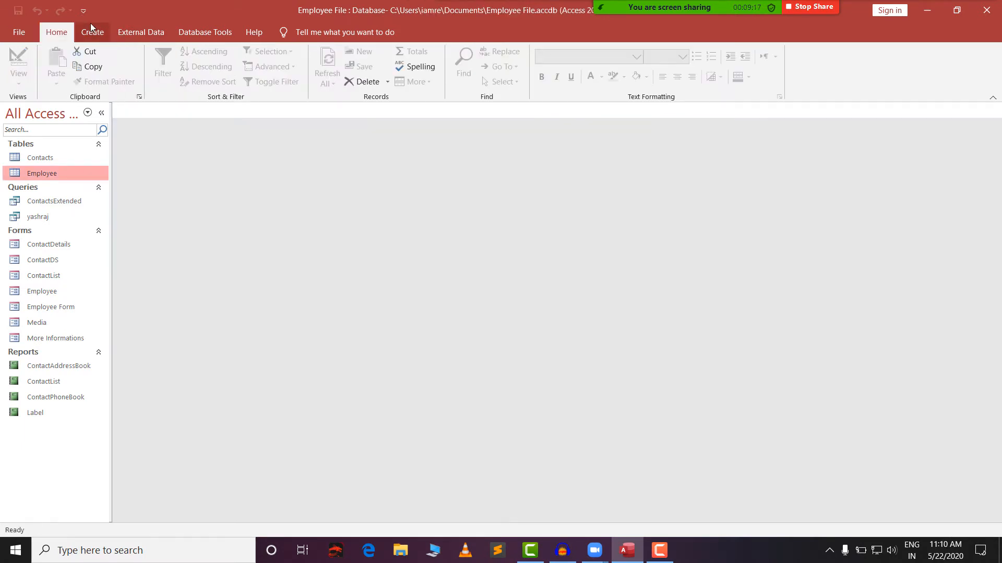
Step: Create a Split Form from the Employee table and select employees B, C and D in its datasheet section
left_click(92, 31)
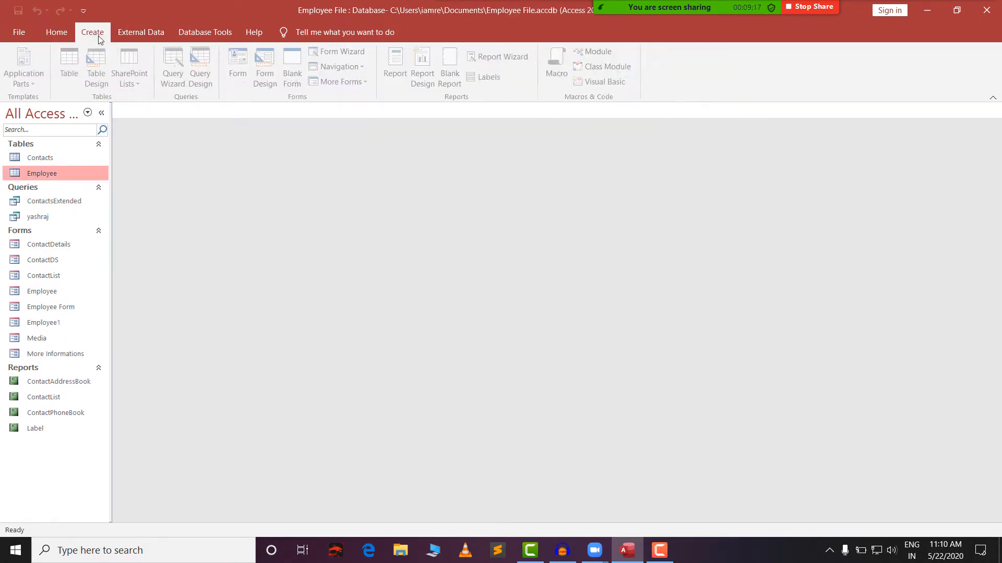
left_click(368, 82)
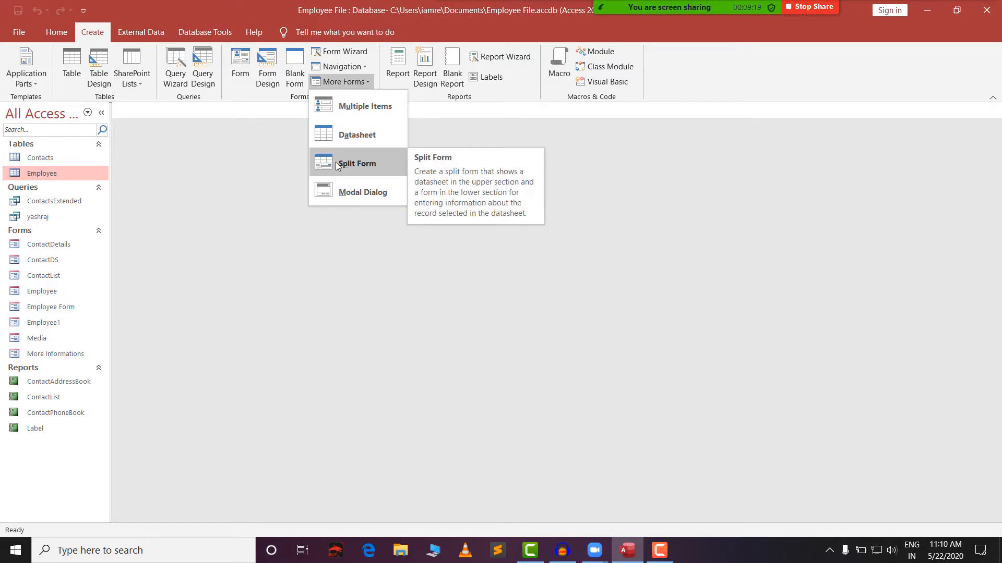
left_click(366, 162)
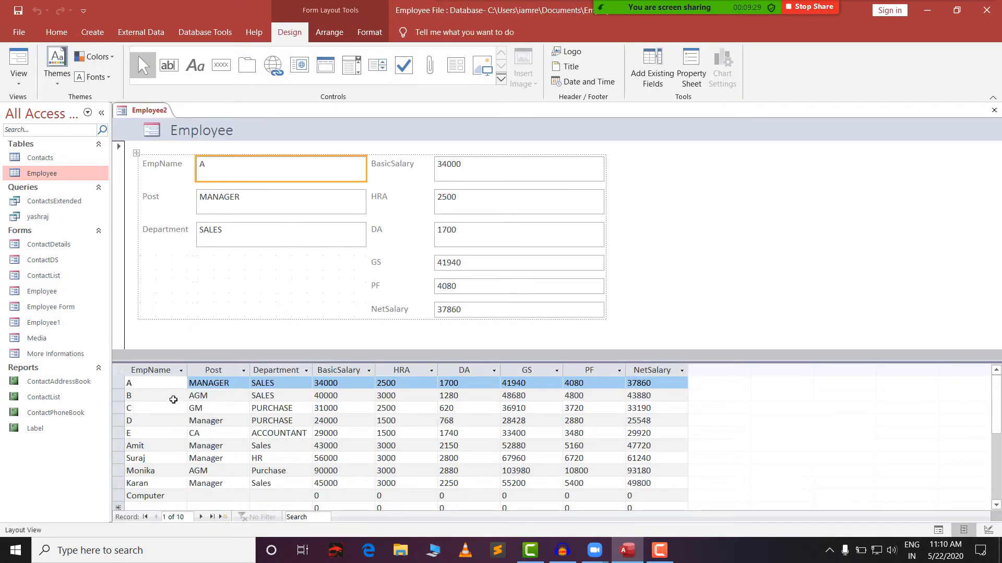
left_click(172, 397)
key("Down")
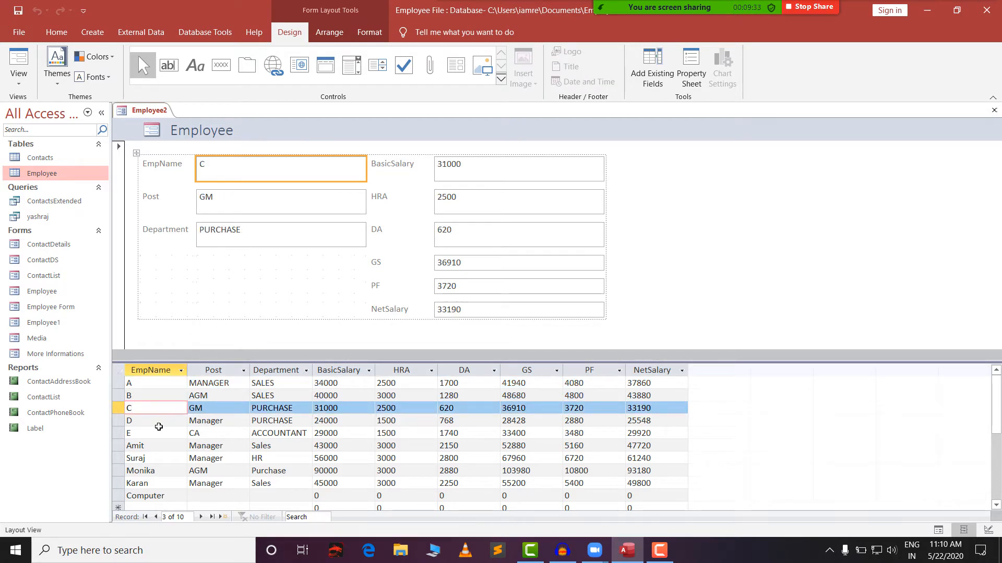
left_click(157, 430)
left_click(155, 416)
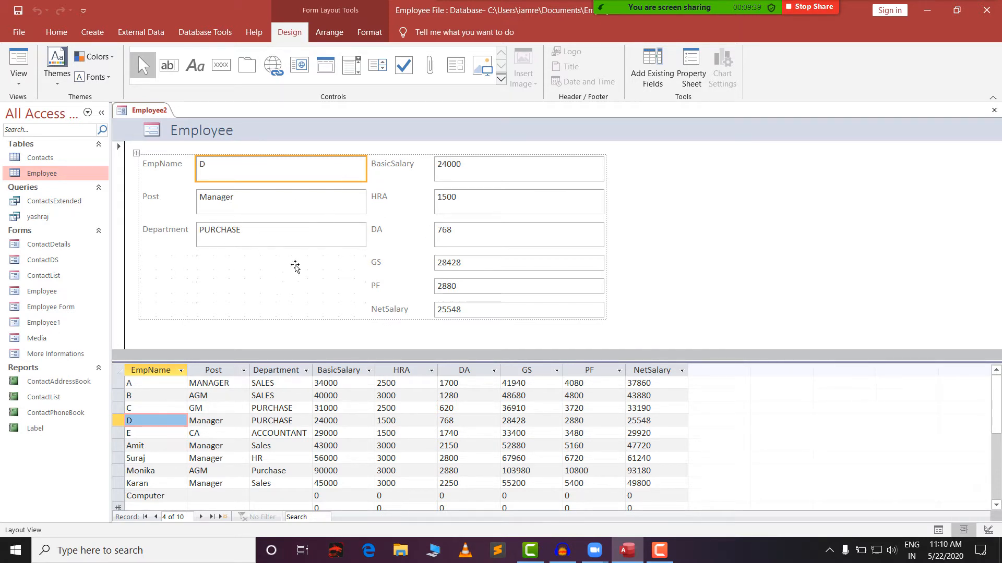
Step: Close the Employee split form without saving it
left_click(88, 30)
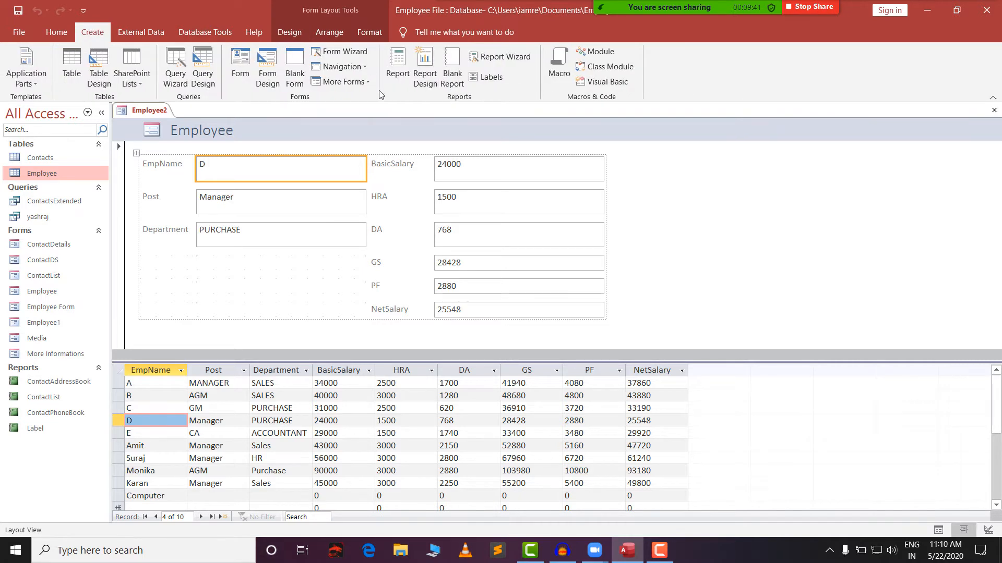
left_click(342, 82)
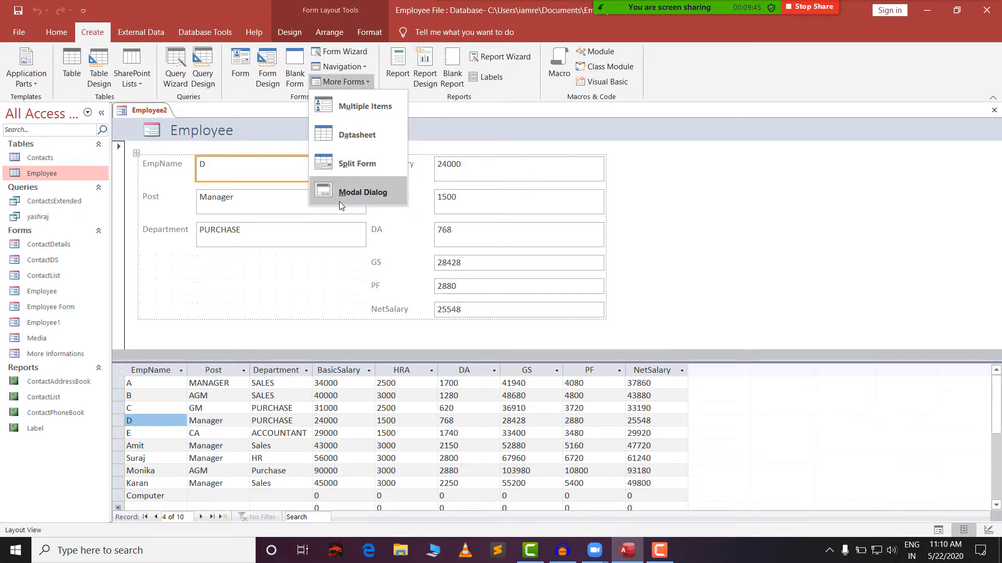
left_click(994, 110)
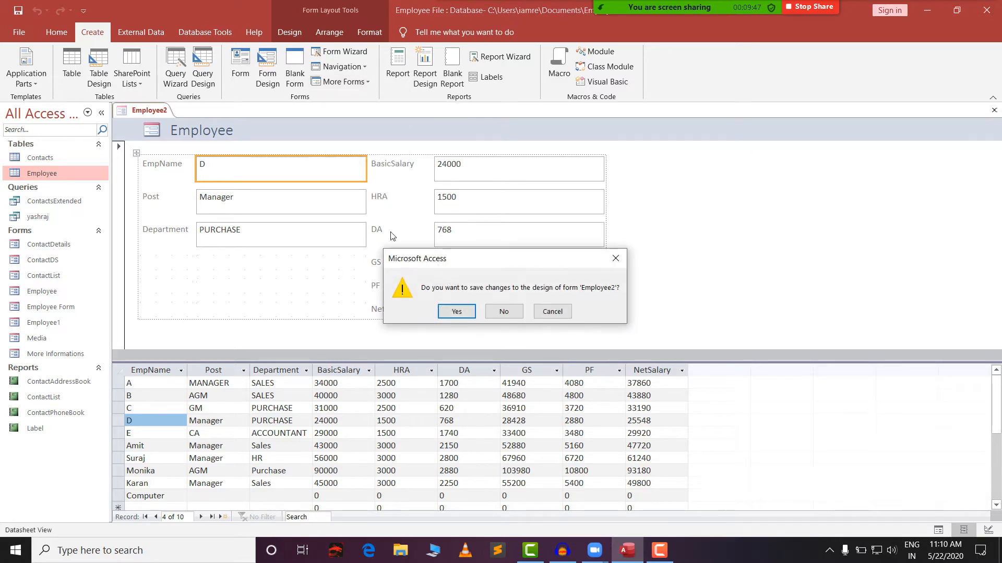
left_click(504, 312)
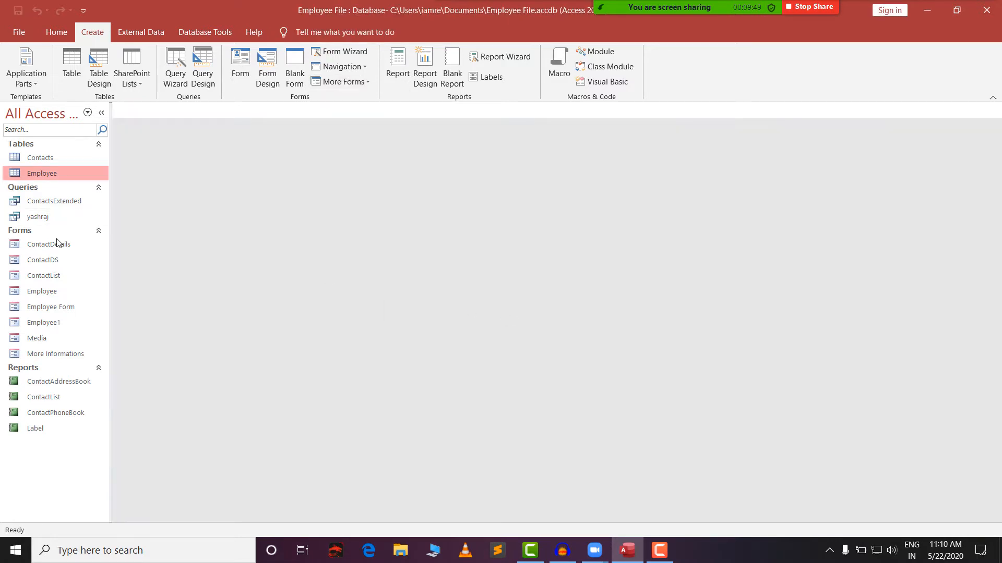
Step: Open the ContactDetails and ContactDS forms, view the first contact's details through its ID link, and close the details form
left_click(49, 248)
right_click(50, 251)
left_click(82, 257)
double_click(43, 259)
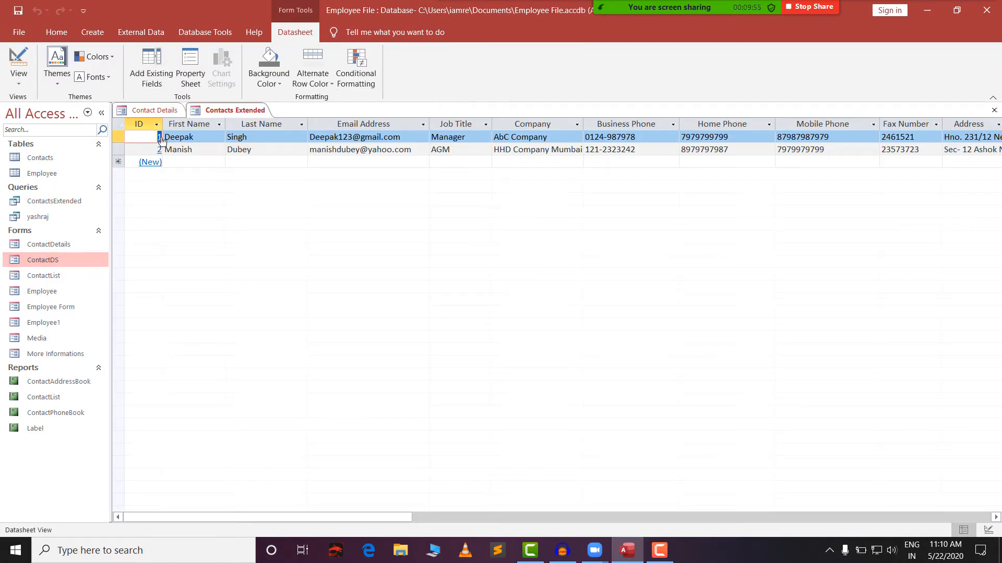
left_click(160, 138)
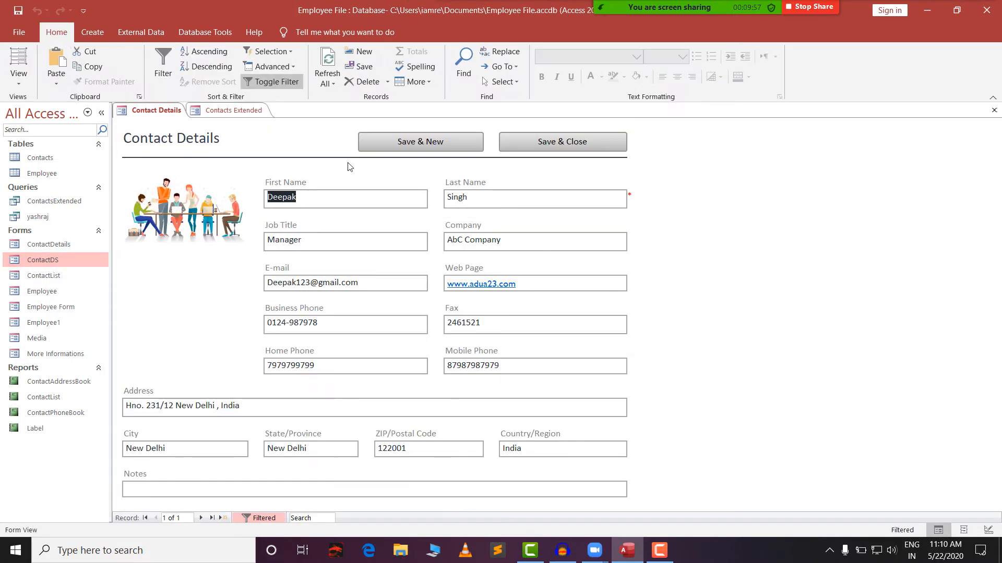
left_click(994, 110)
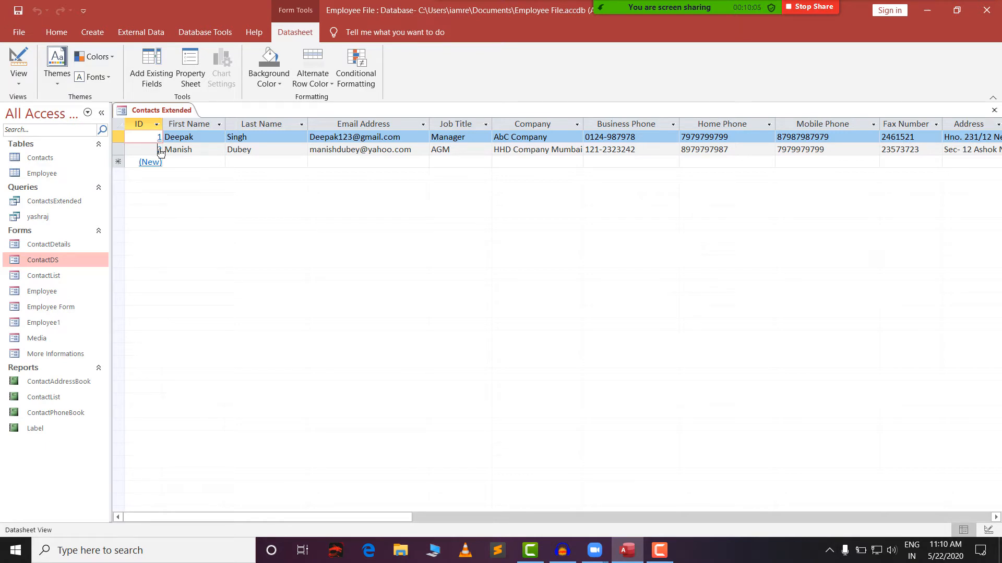
Step: View the second contact's details through its ID link, close them, and look over the contact fields in the datasheet
left_click(159, 150)
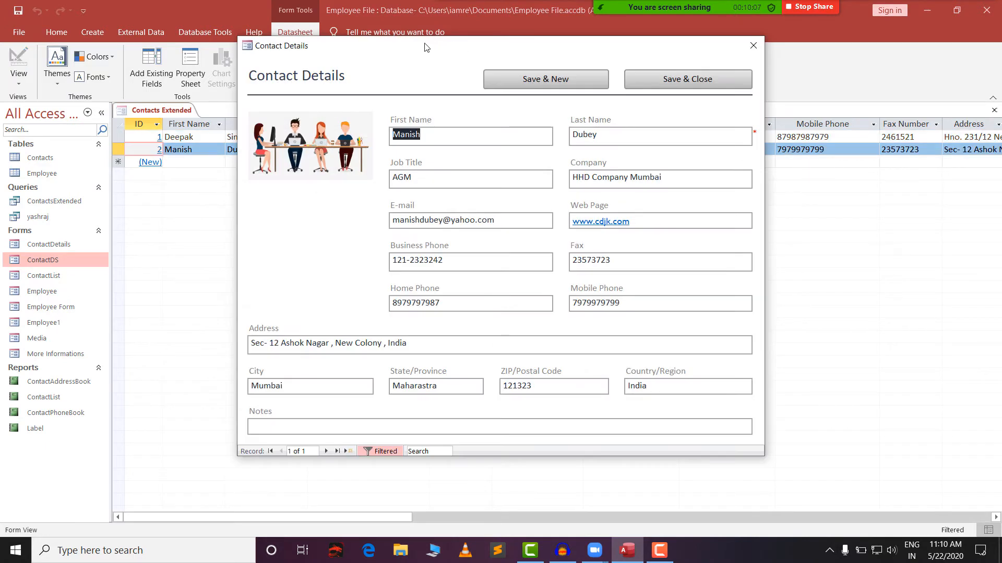
left_click_drag(511, 73, 413, 67)
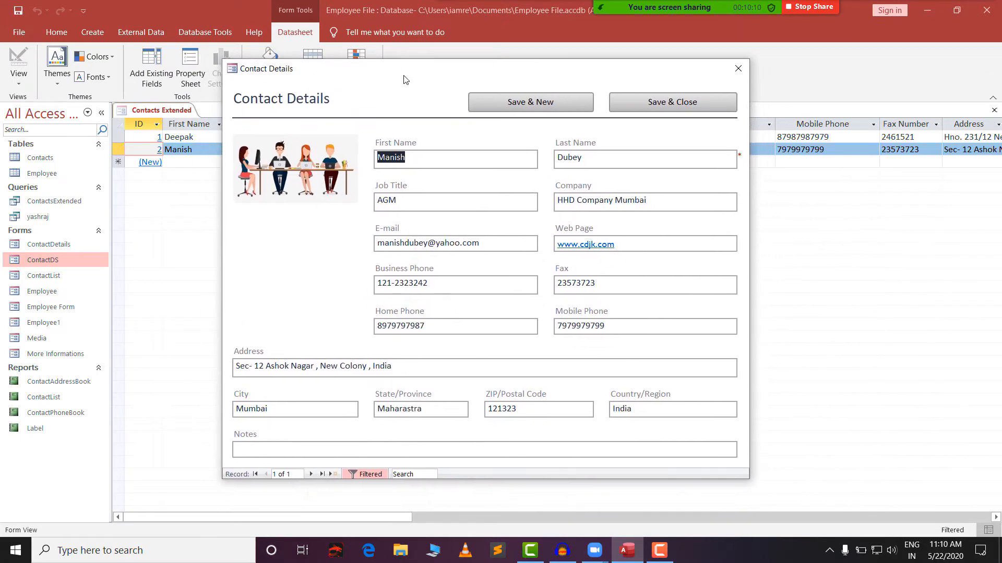
left_click(738, 68)
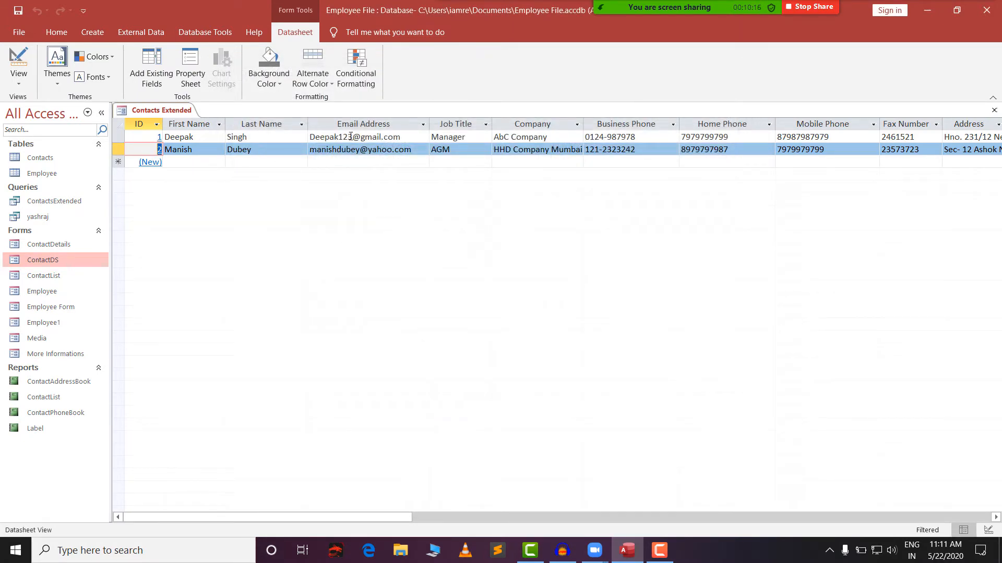
left_click_drag(786, 137, 830, 137)
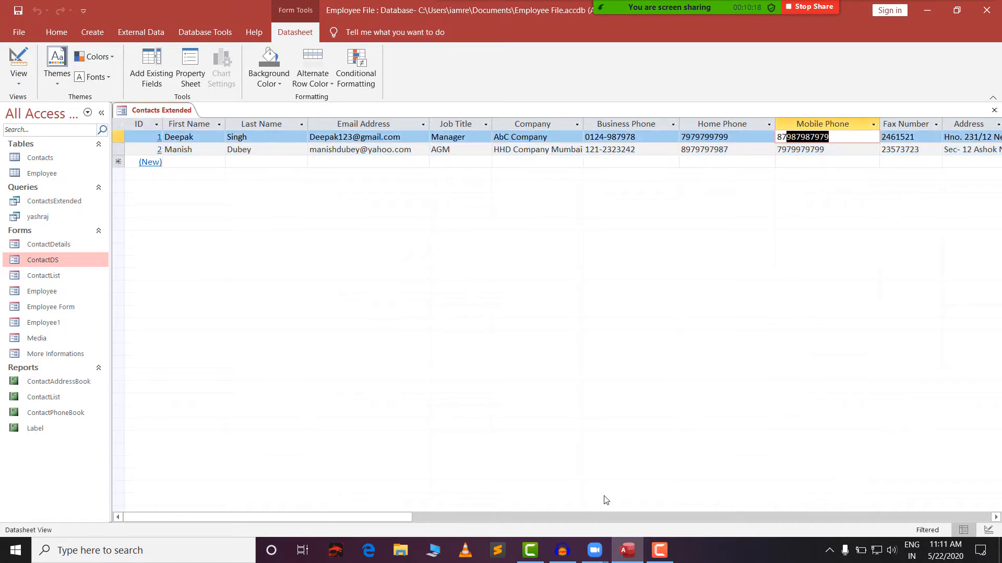
left_click_drag(375, 519, 228, 500)
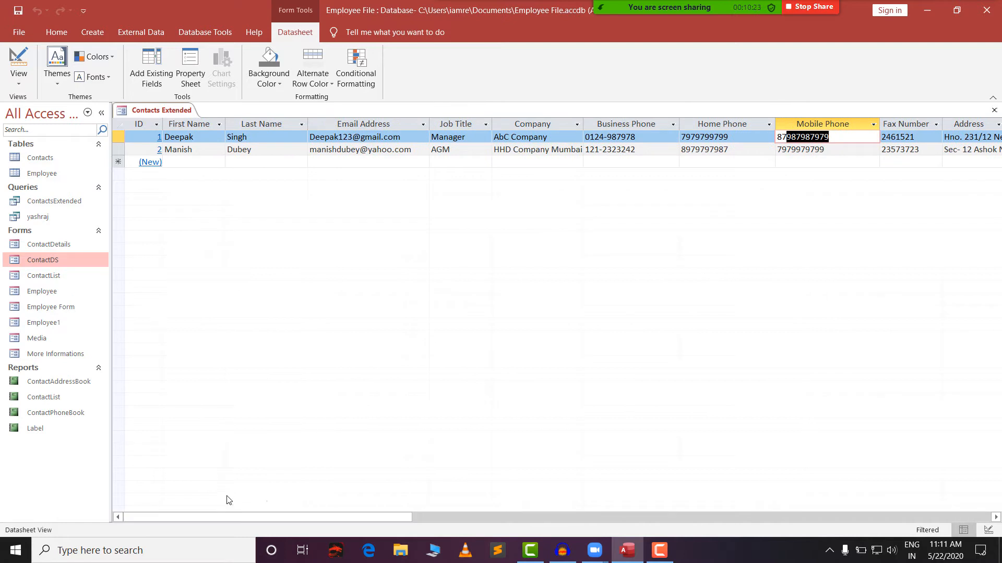
Step: Reopen the second contact's details to review the fields, and close both the details form and the Contacts Extended datasheet
left_click(158, 149)
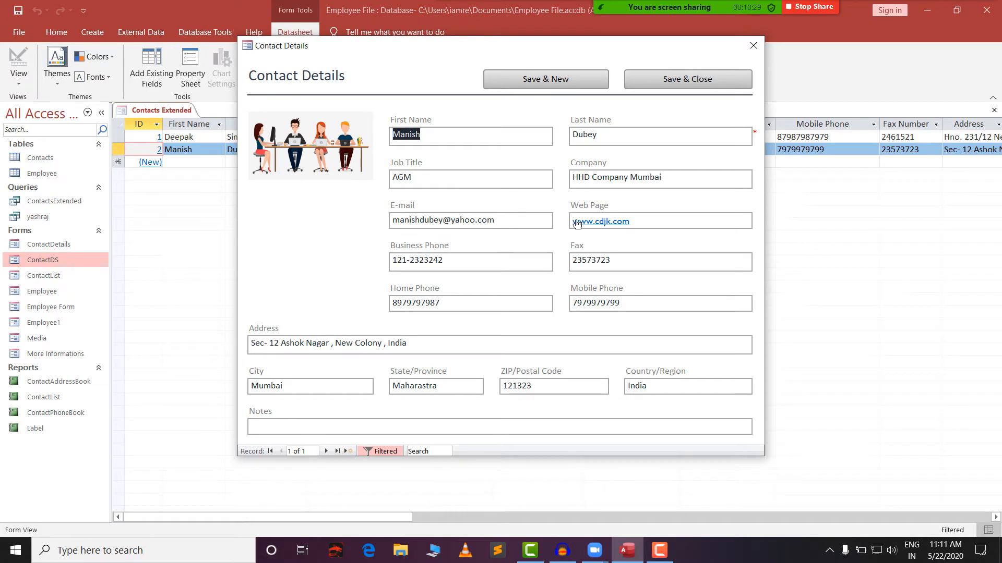
left_click(427, 387)
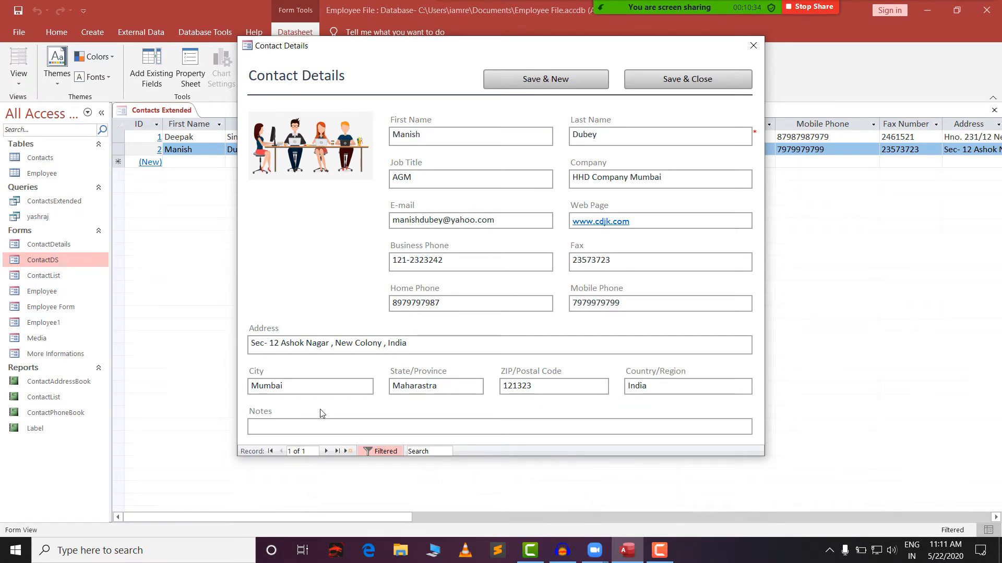
key("Tab")
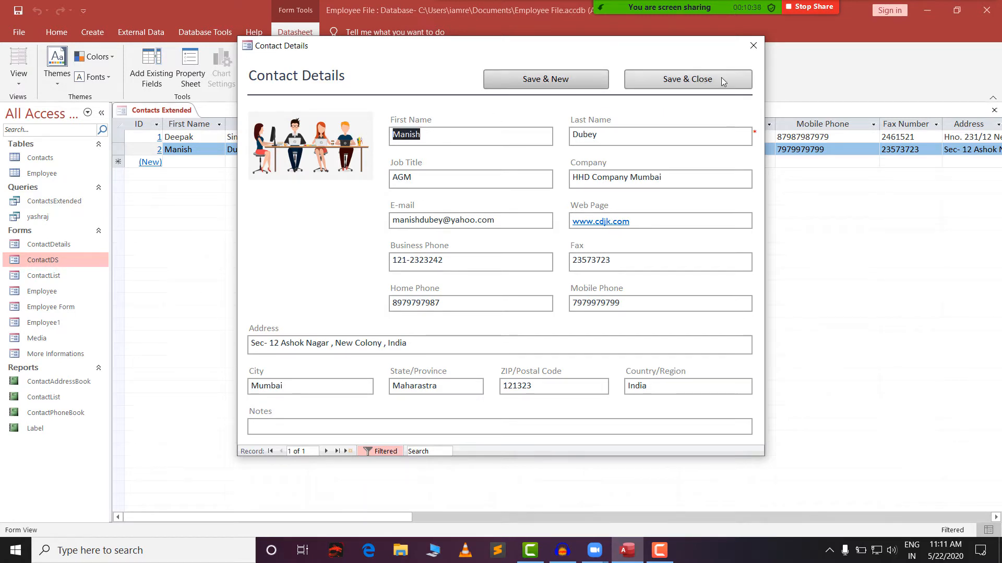
left_click(754, 45)
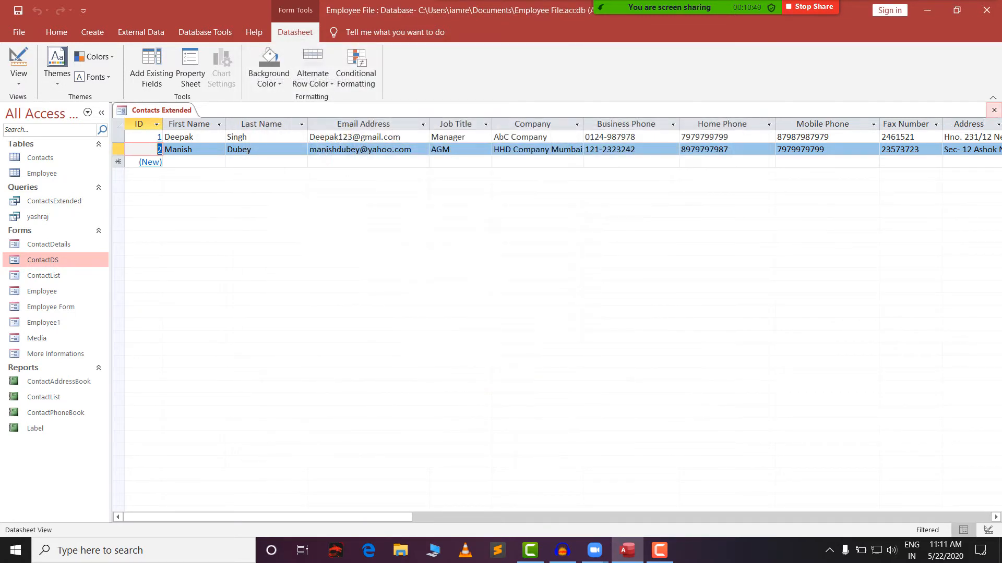
left_click(994, 110)
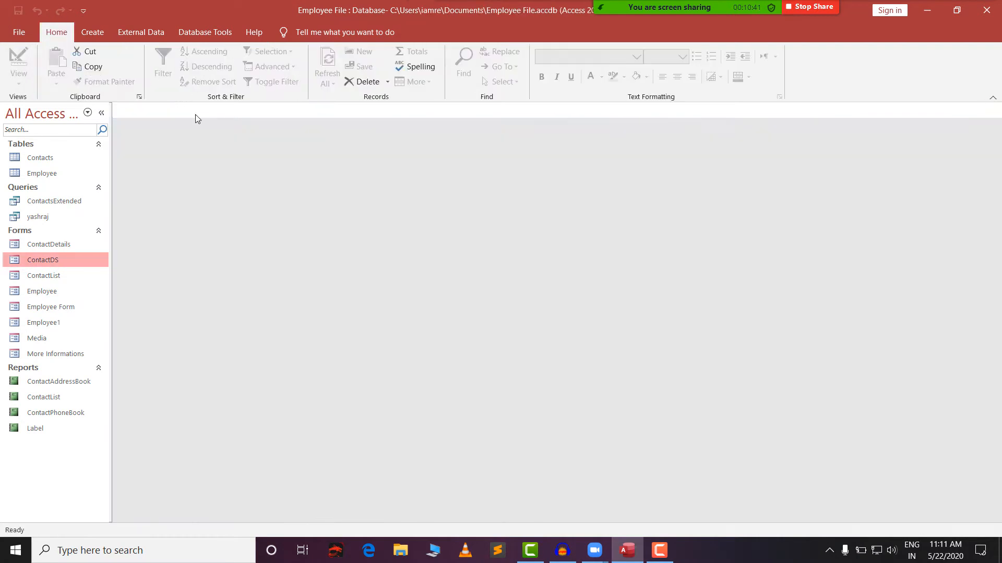
Step: Create a new Modal Dialog form
left_click(90, 32)
left_click(370, 83)
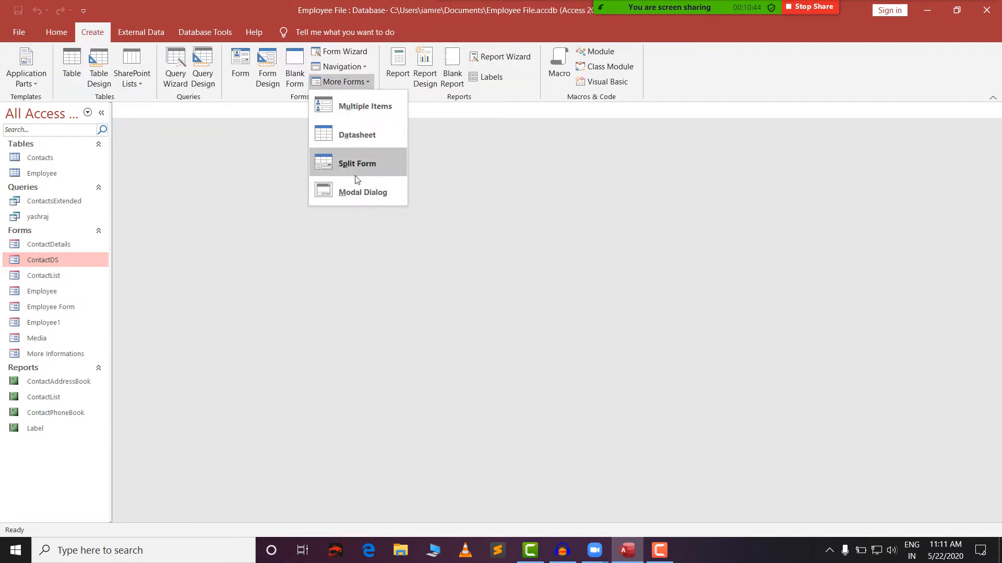
left_click(355, 192)
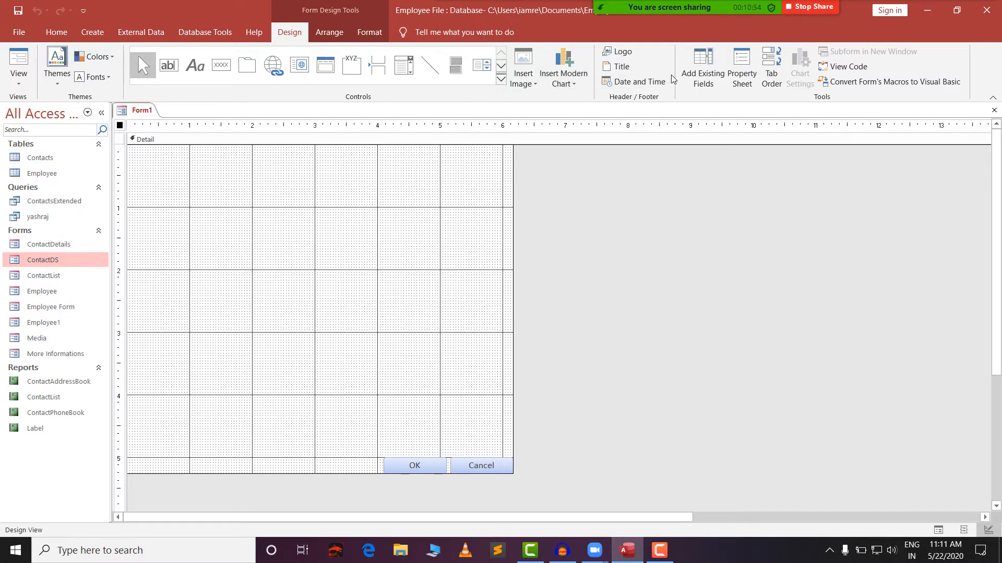
Step: Add all Employee table fields from EmpName to NetSalary to the dialog form and arrange them in three separate groups of three
left_click(703, 68)
left_click(783, 159)
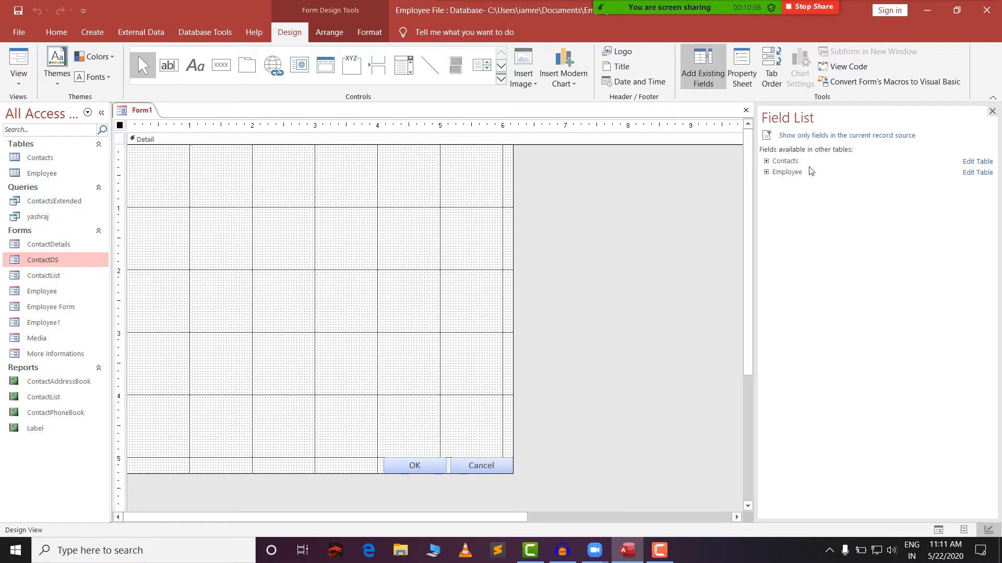
left_click(767, 173)
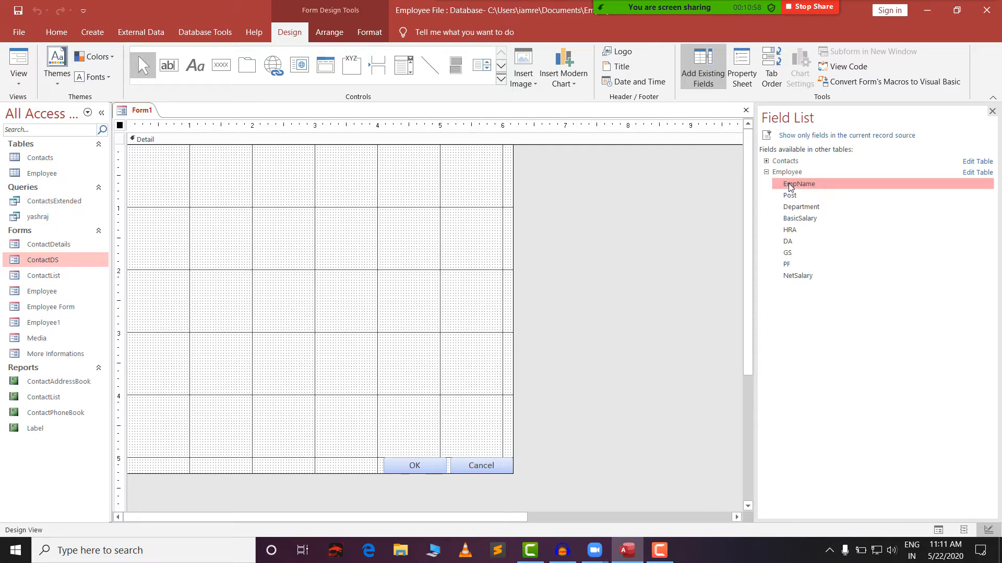
double_click(790, 184)
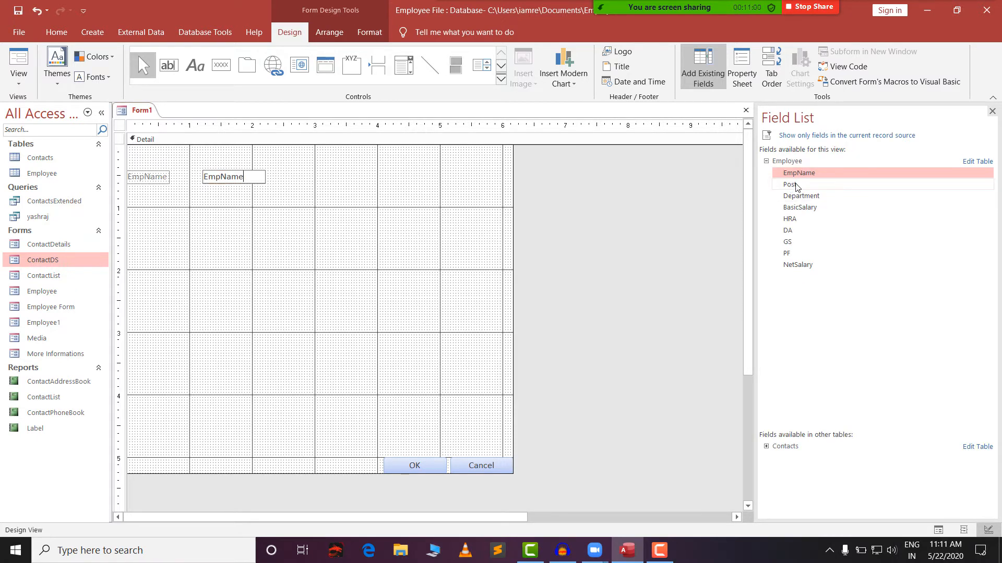
left_click(794, 185)
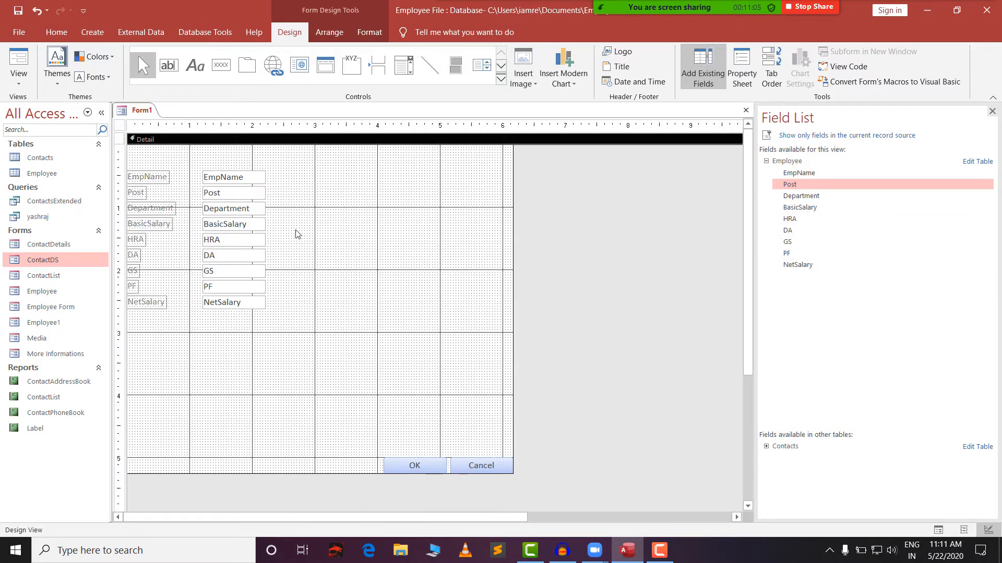
left_click_drag(294, 228, 141, 336)
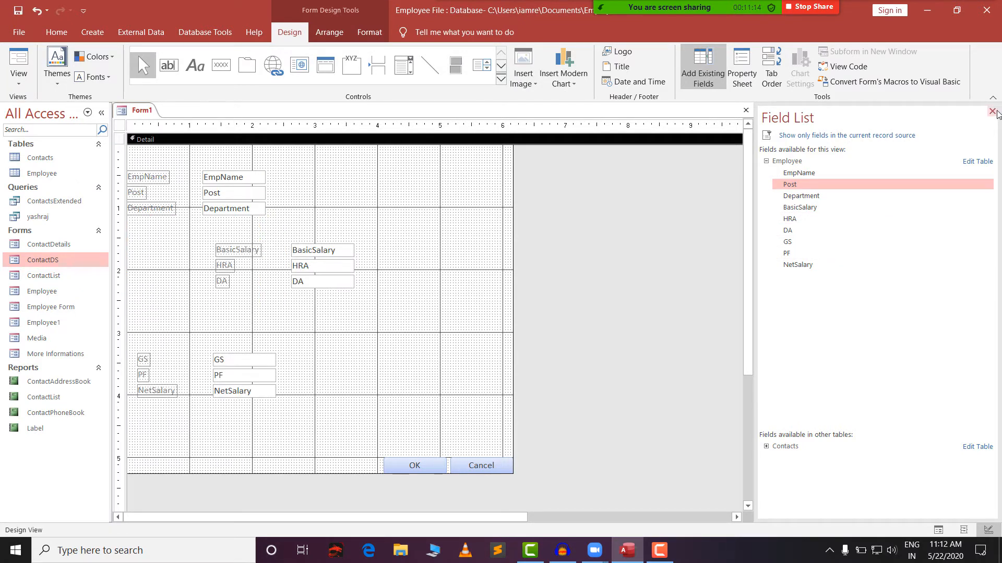
left_click(992, 111)
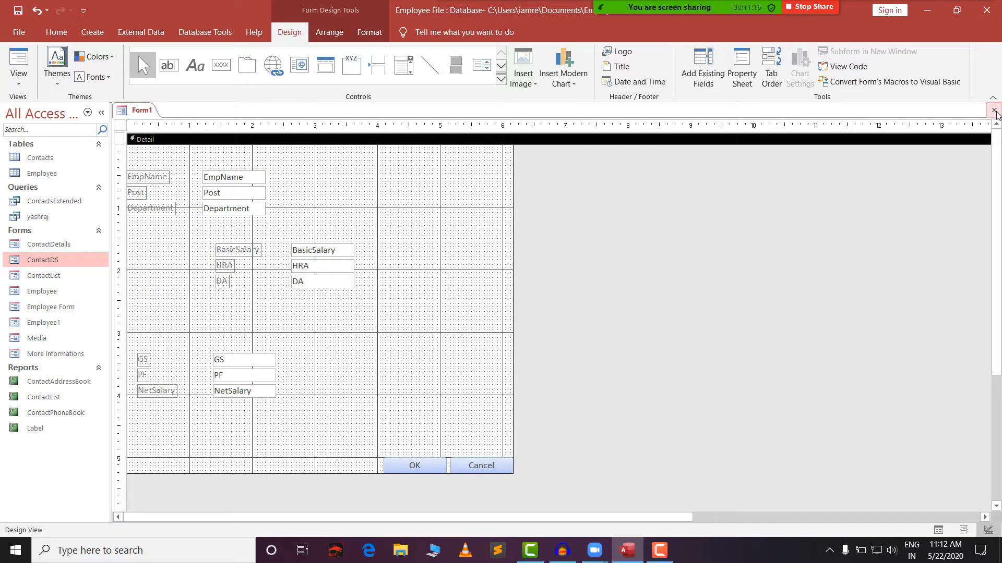
Step: Save the modal dialog form as New Design Dilog and close it
key("ctrl+s")
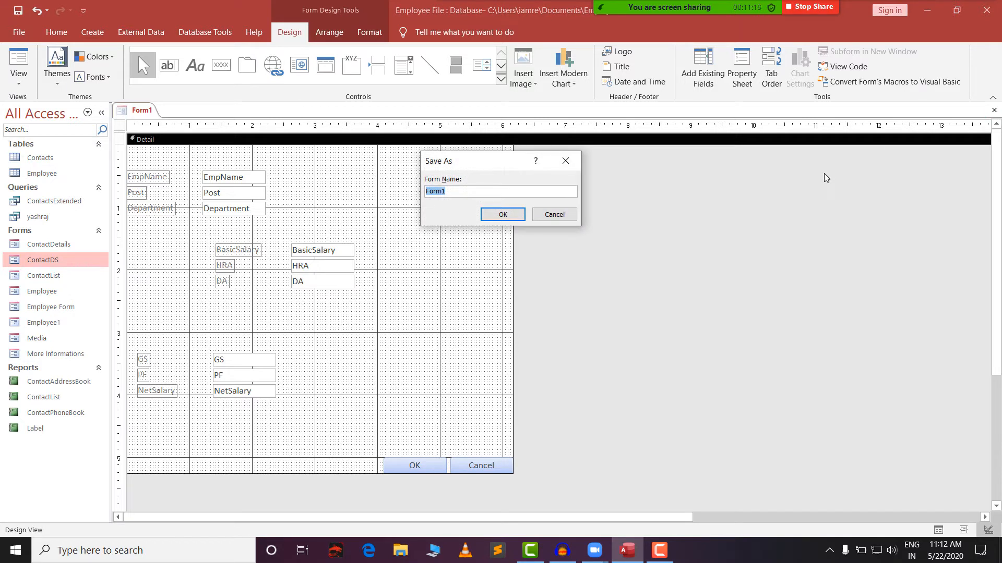
key("BackSpace")
type("New Design Dilog")
key("Return")
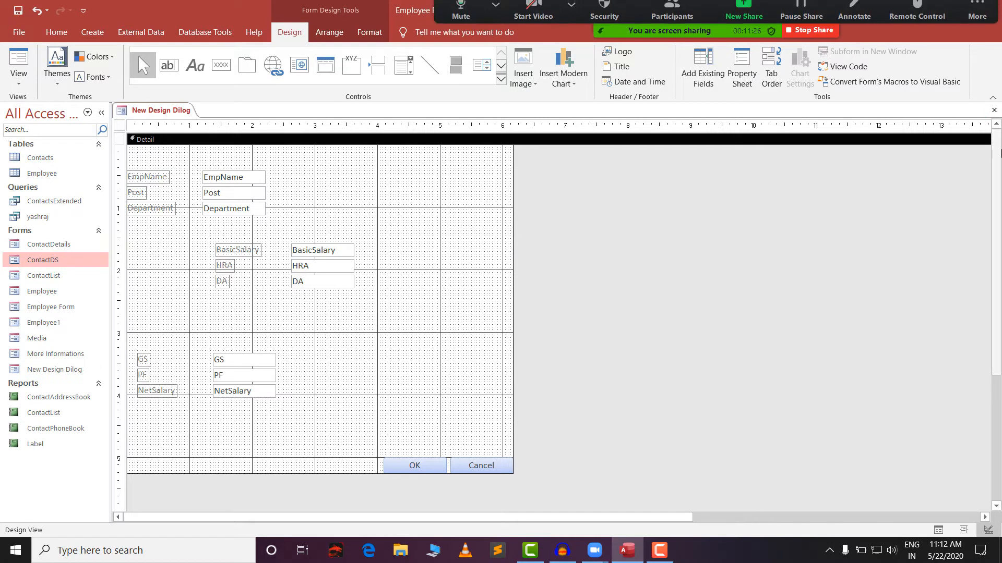
left_click(994, 110)
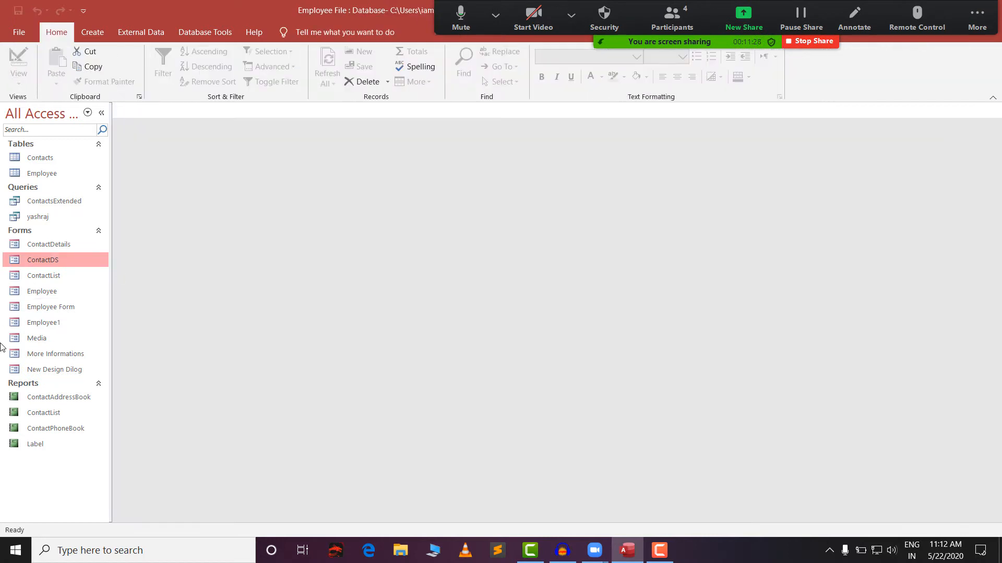
Step: Open the New Design Dilog form to check the employee record it displays, and dismiss it with its OK button
left_click(53, 370)
right_click(57, 371)
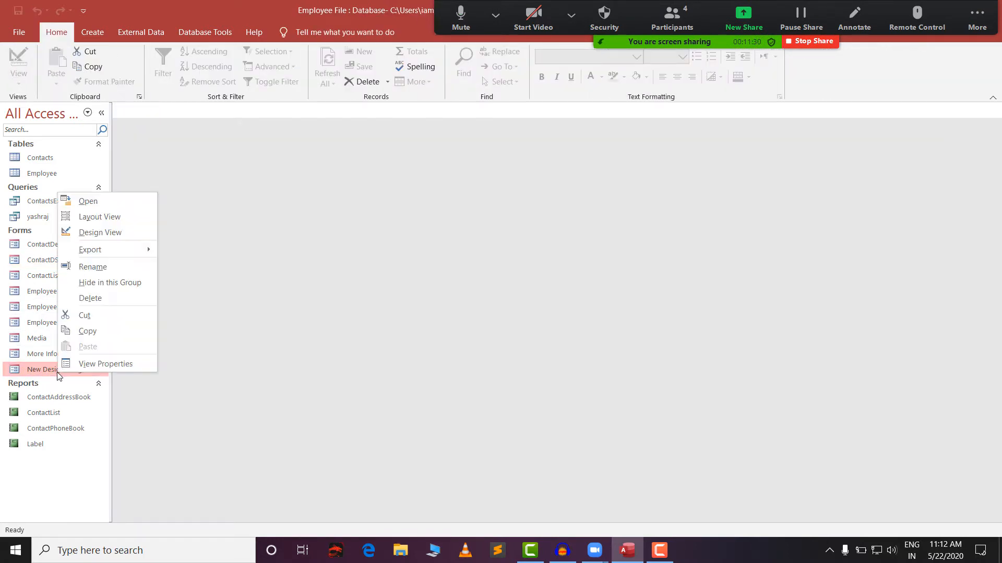
left_click(87, 201)
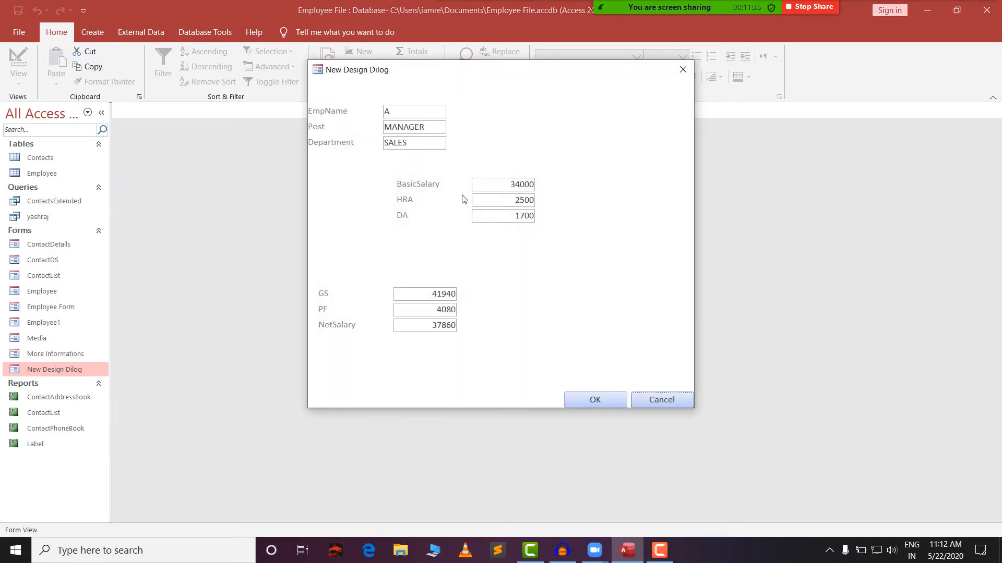
left_click(610, 401)
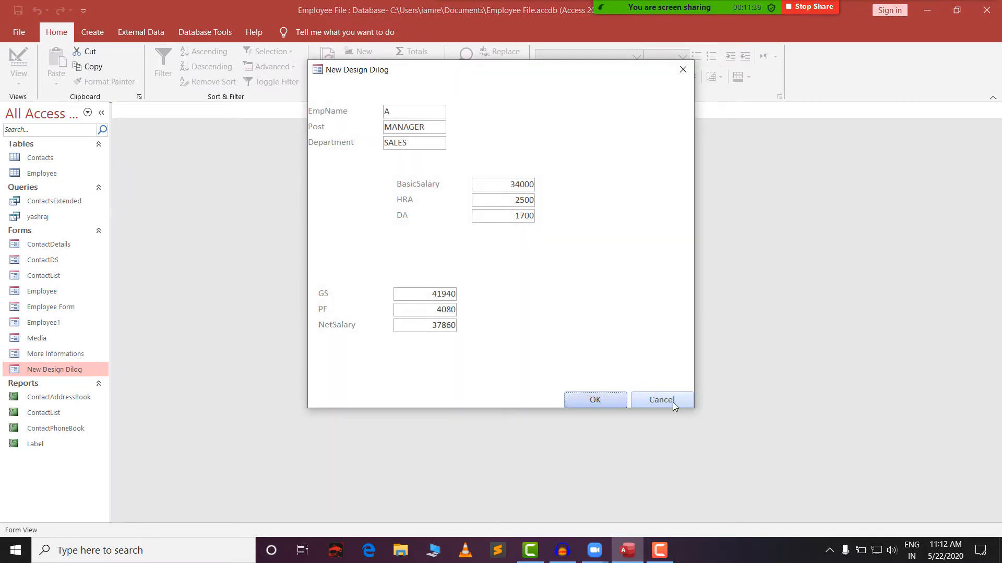
left_click(593, 405)
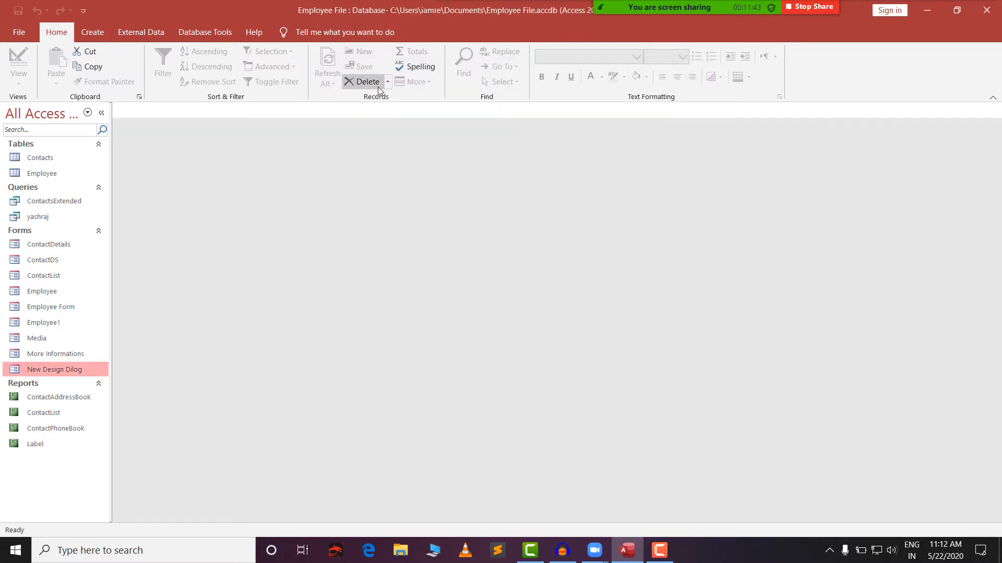
Step: Open the Employee table, look over the additional form types available for it, and close the table
left_click(40, 176)
double_click(105, 171)
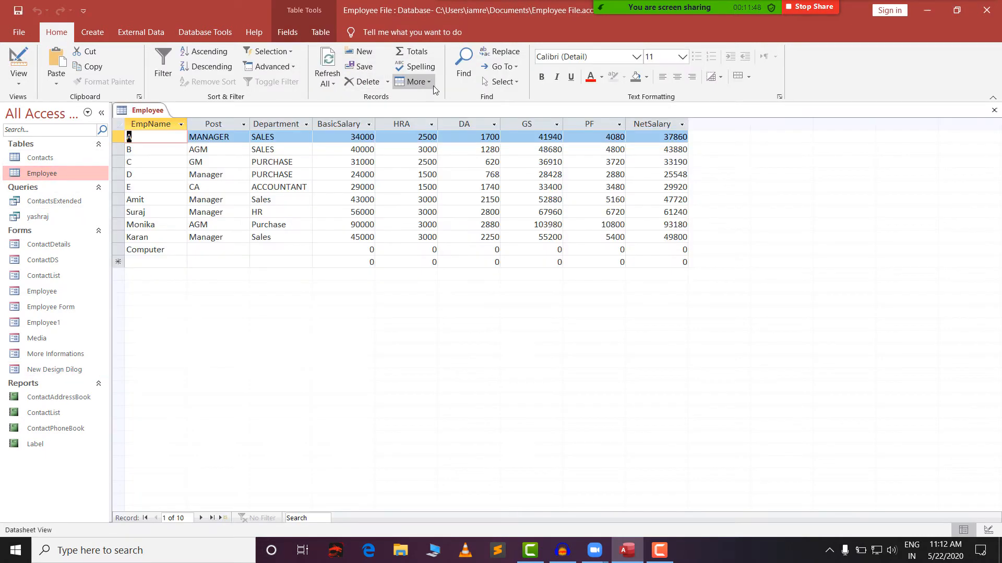
left_click(416, 82)
key("Escape")
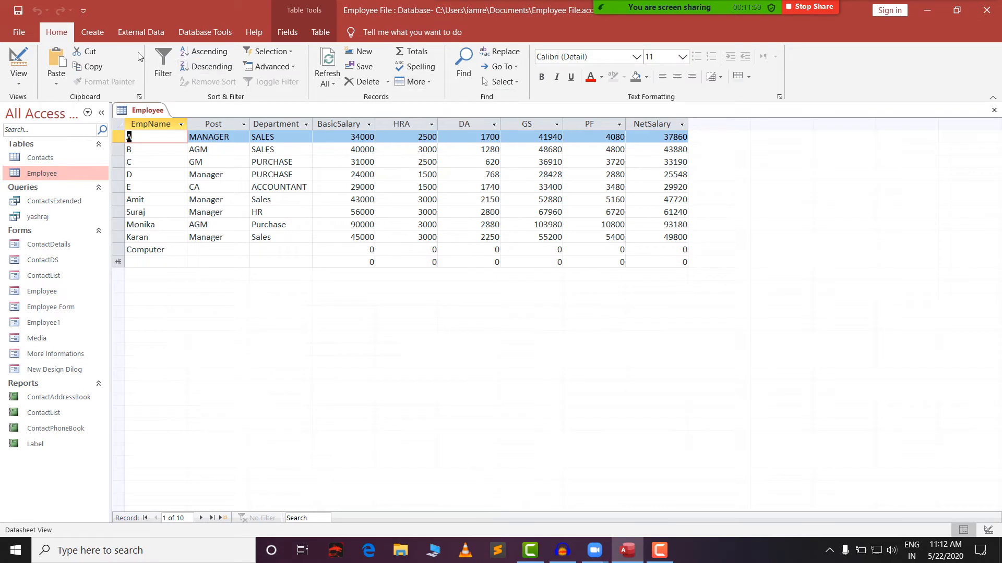
left_click(92, 32)
left_click(341, 81)
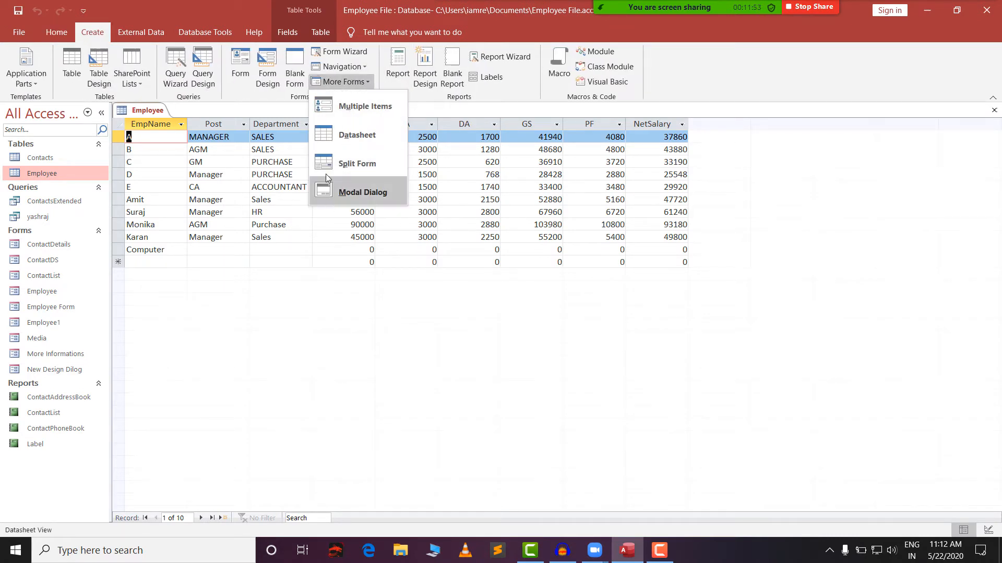
key("Escape")
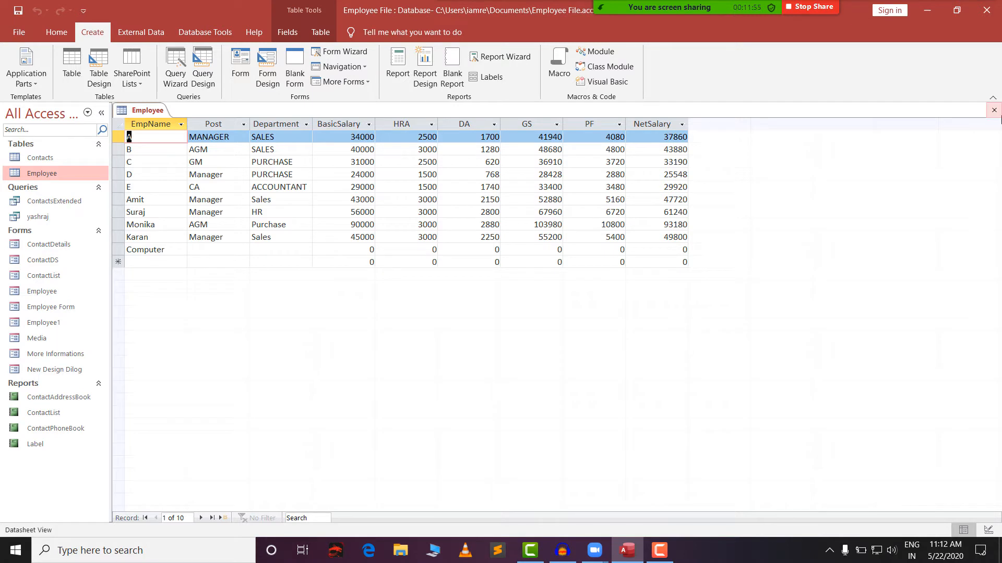
left_click(994, 110)
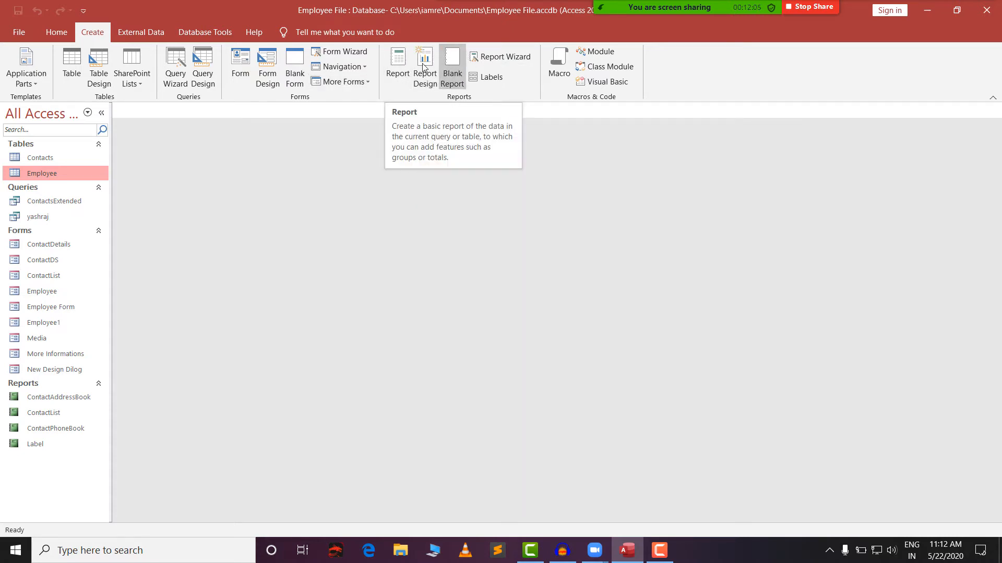
Step: Open the ContactList report and examine how each contact's company, phone and address details are laid out
right_click(39, 157)
left_click(30, 158)
left_click(32, 399)
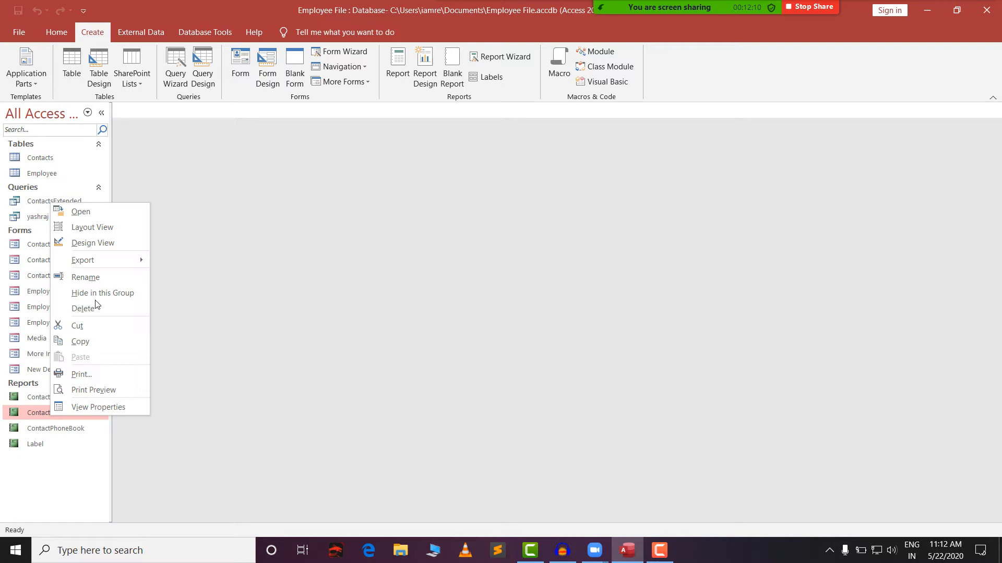
left_click(81, 214)
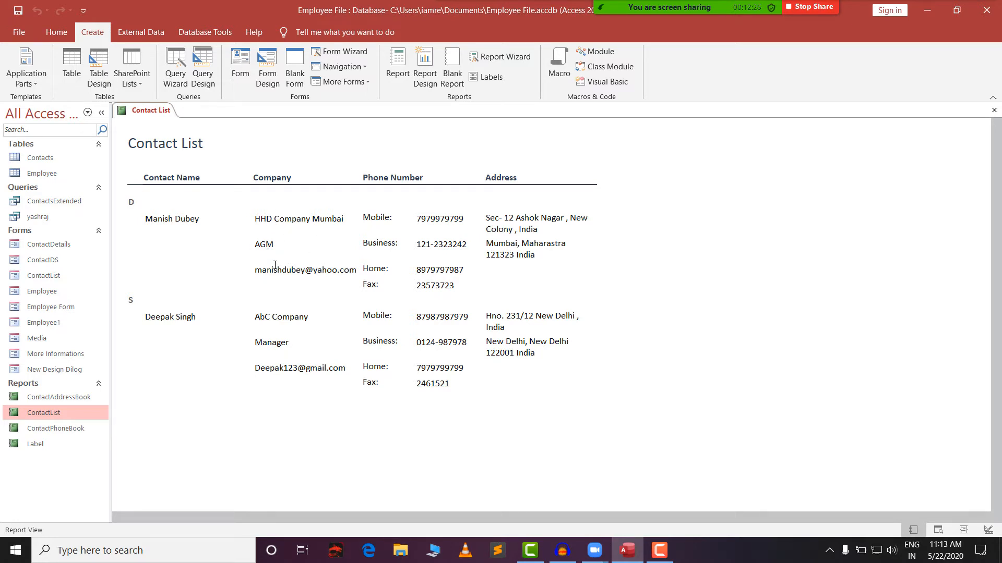
left_click_drag(260, 273, 350, 275)
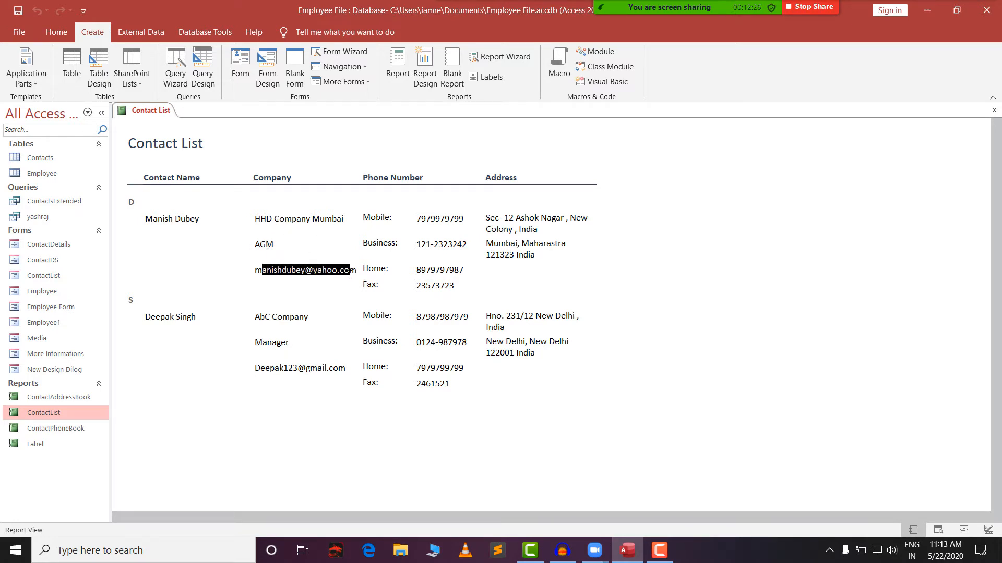
left_click(362, 214)
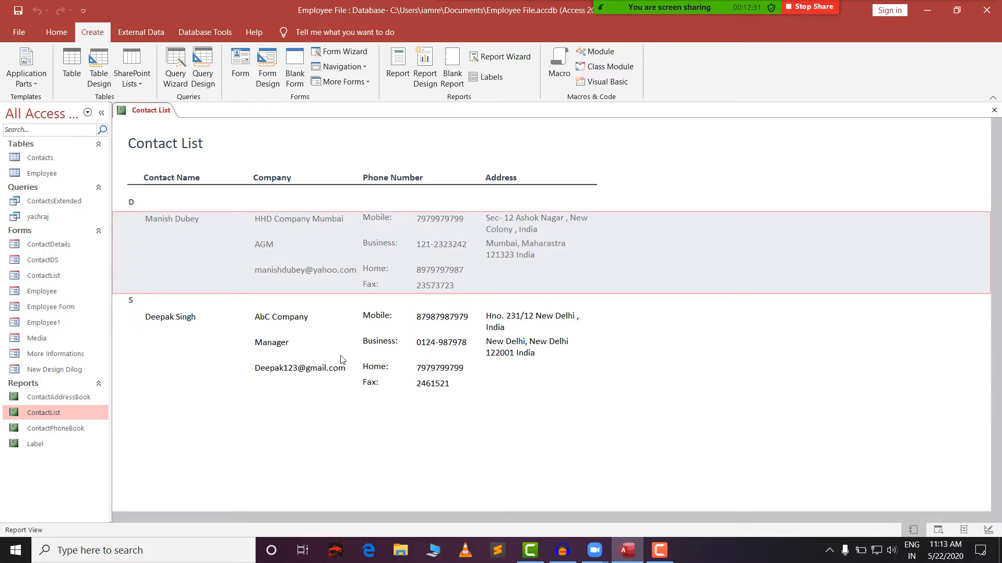
left_click(364, 359)
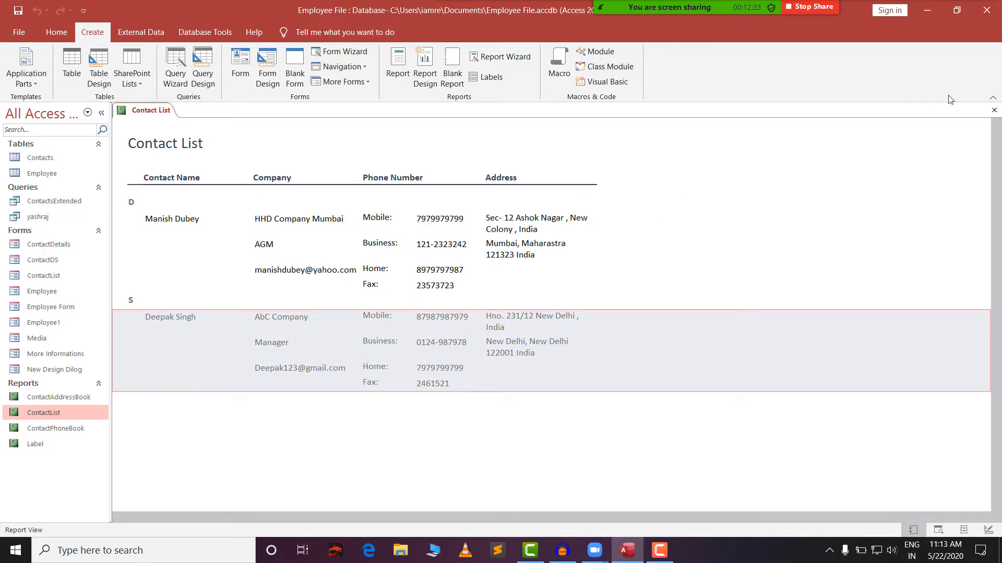
Step: Close the open Contact List report and create a new automatic report from ContactList
left_click(993, 110)
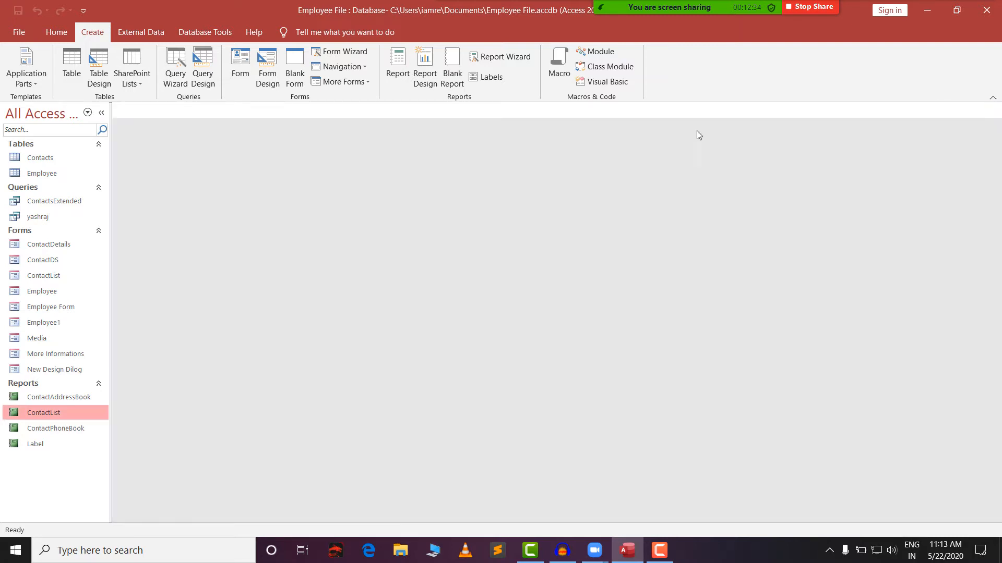
left_click(402, 71)
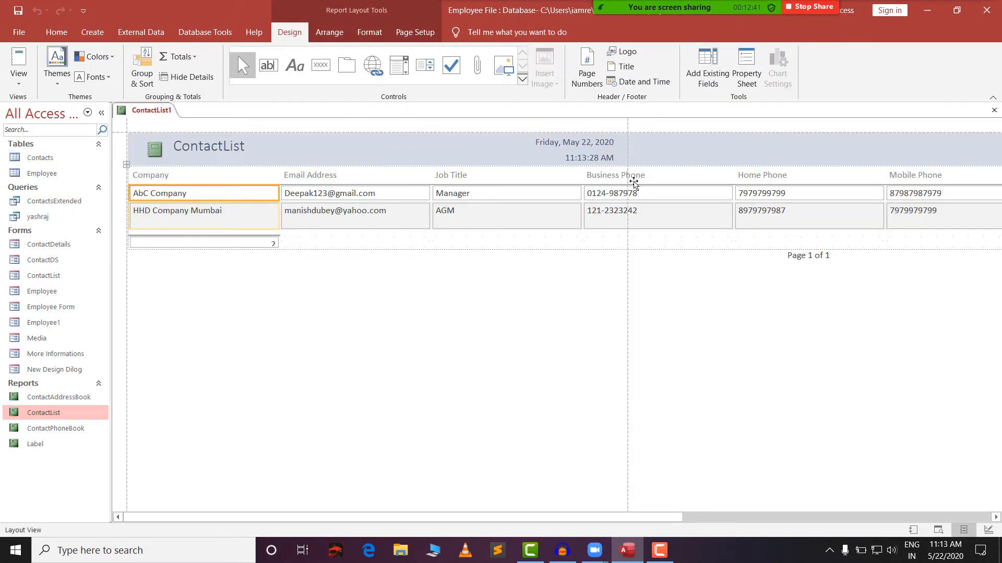
left_click(133, 131)
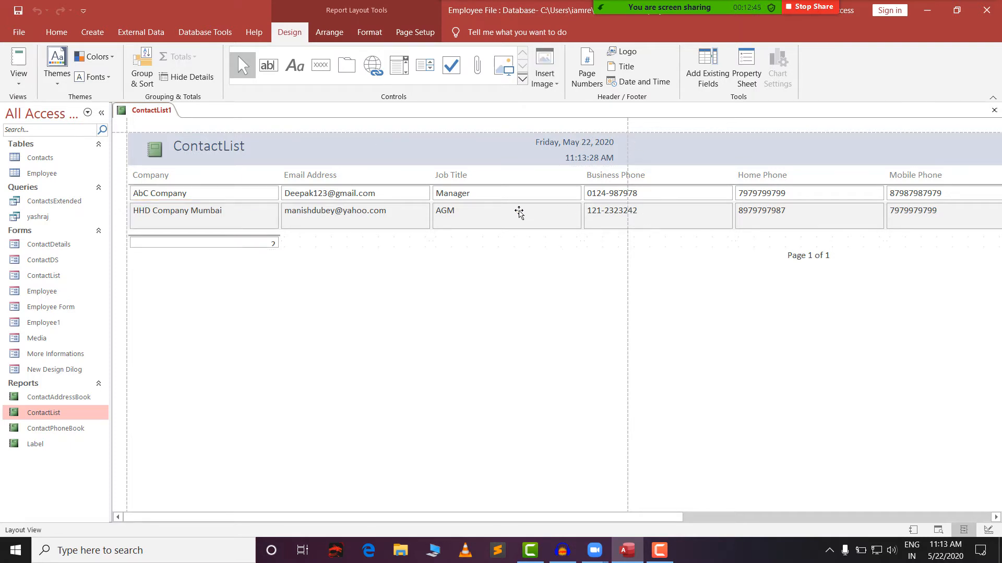
Step: Narrow the Company, Email Address, Job Title, Business Phone and Home Phone columns of the report to fit their contents
left_click(579, 192)
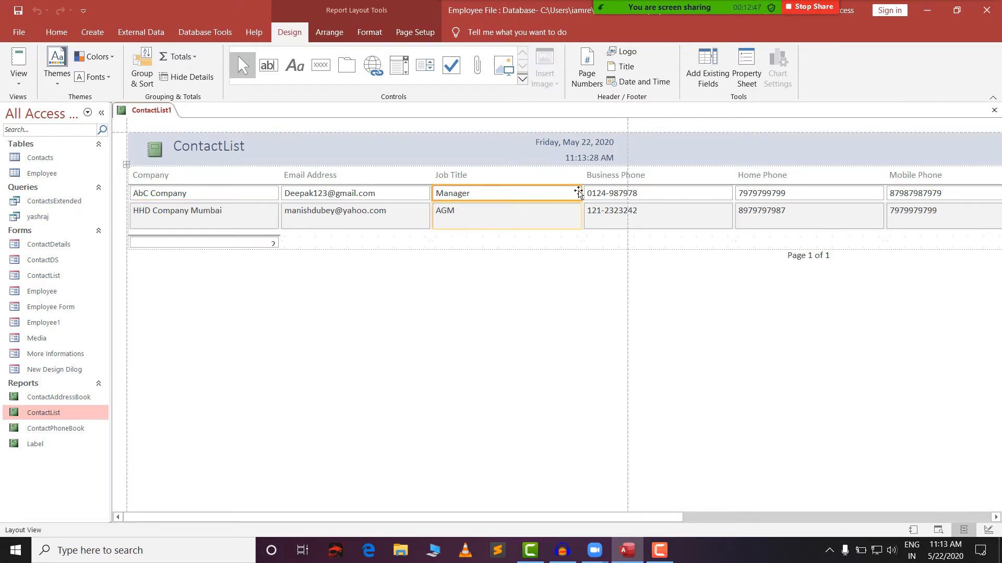
left_click_drag(579, 192, 490, 192)
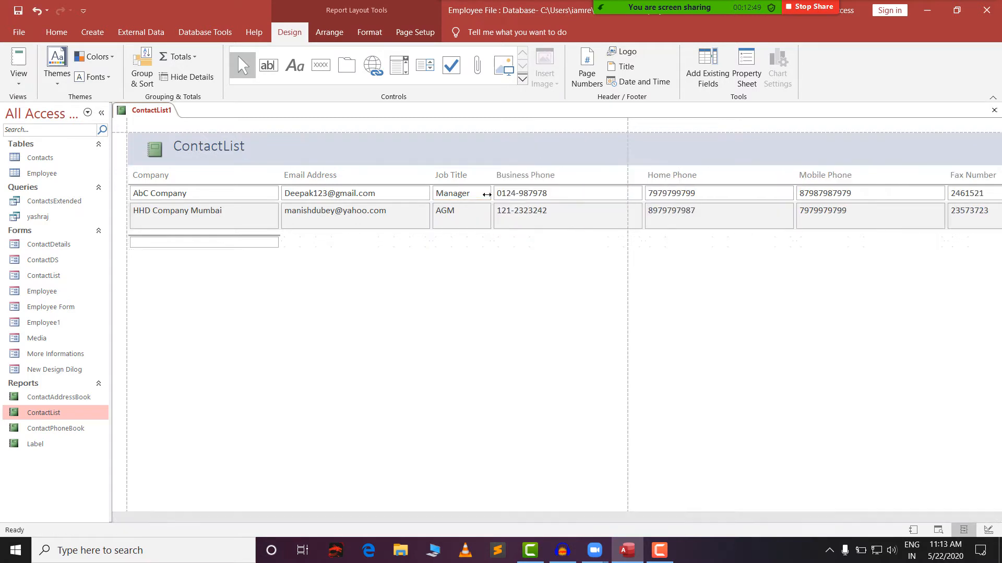
left_click(397, 183)
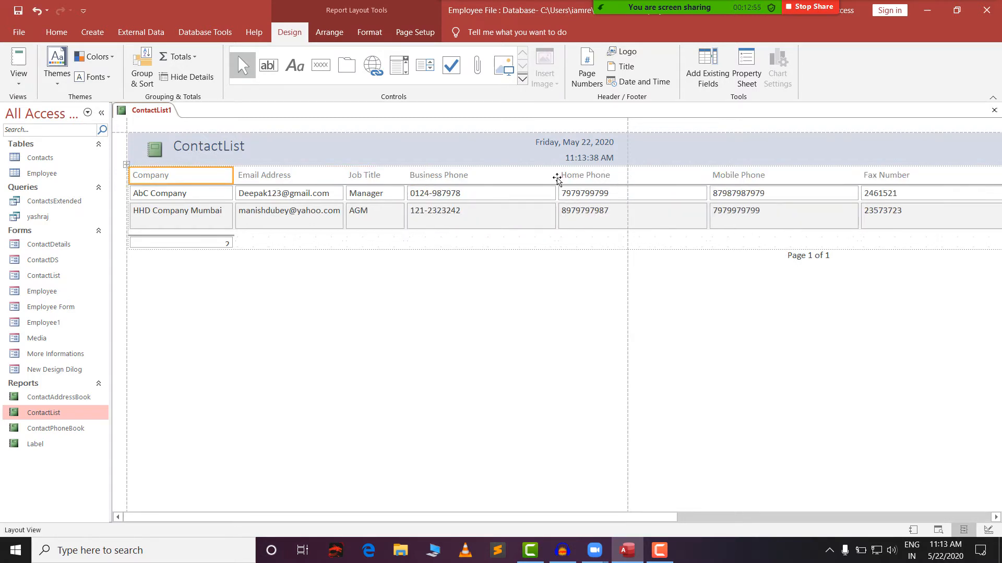
left_click(556, 194)
left_click_drag(556, 194, 477, 194)
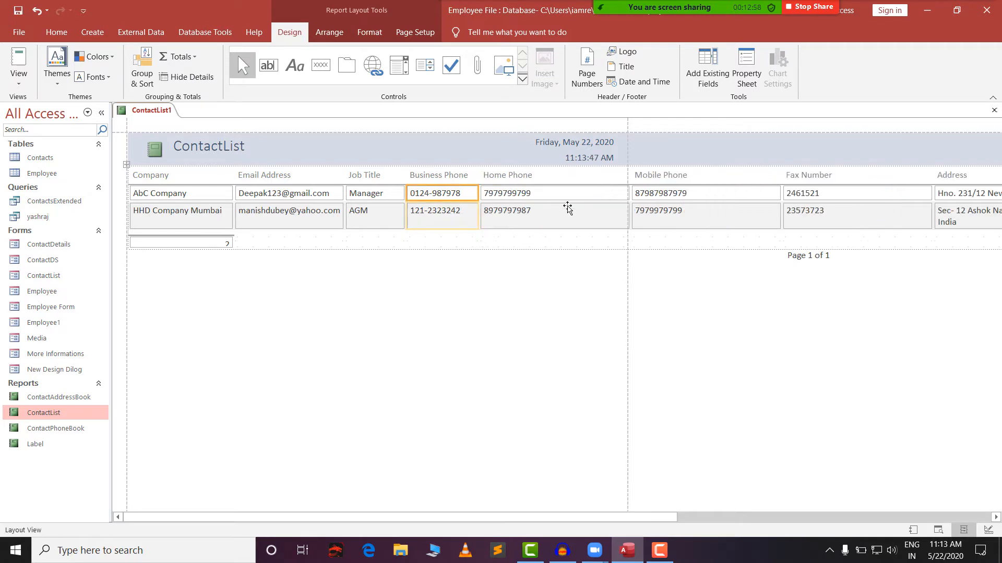
left_click(627, 194)
left_click_drag(628, 193, 575, 194)
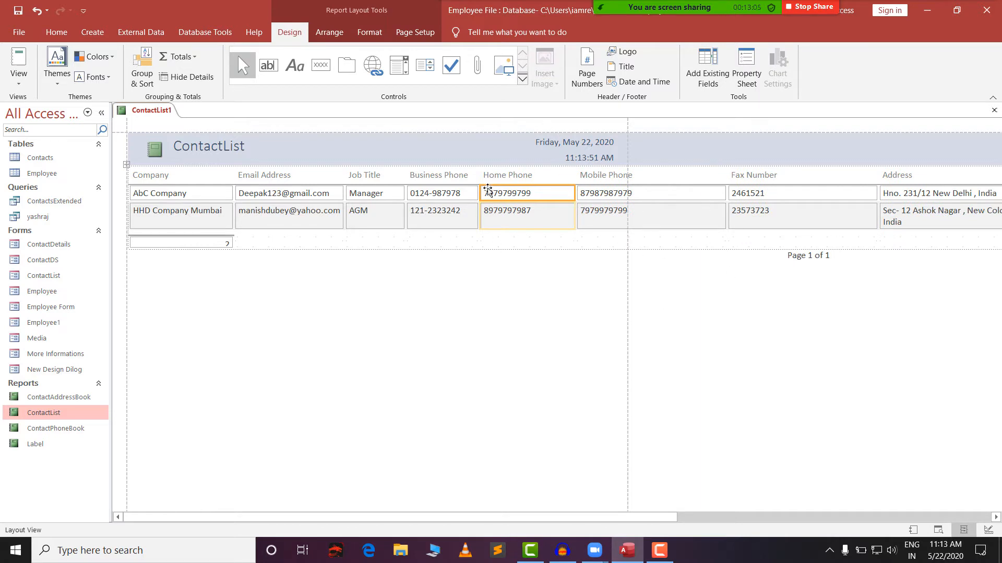
Step: Switch the report to Design View and select the date and time controls in the report header
left_click(25, 85)
left_click(41, 191)
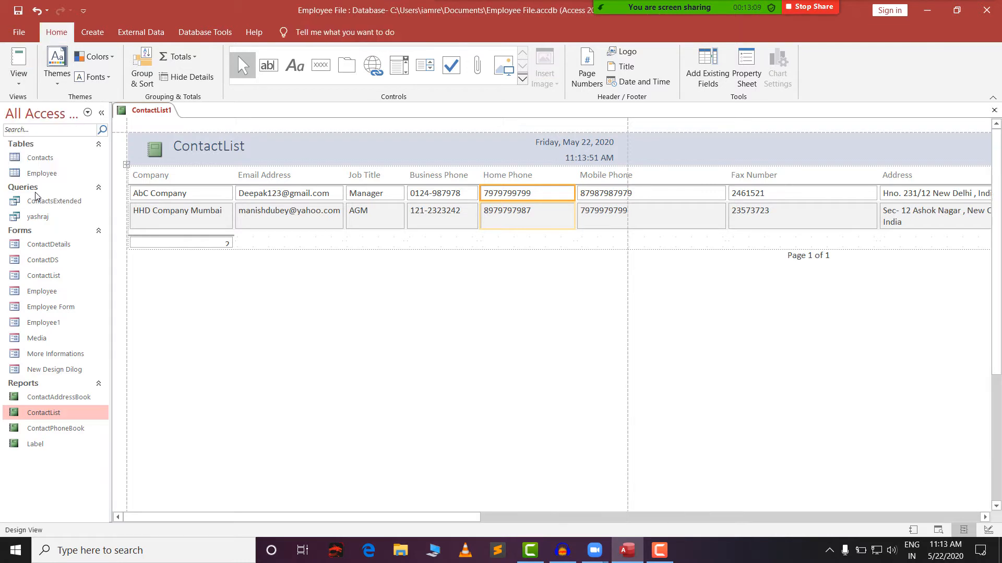
left_click(710, 202)
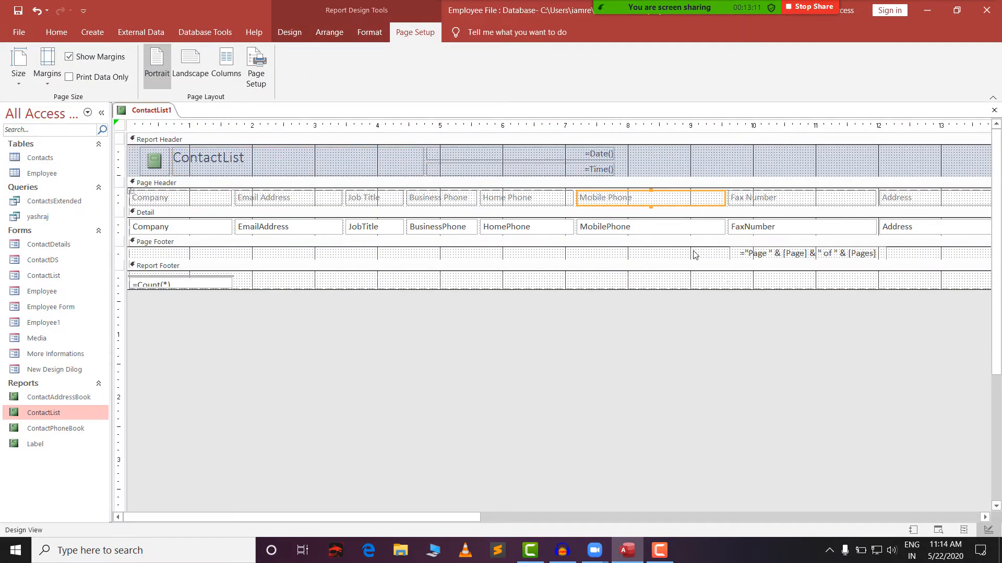
left_click(569, 169)
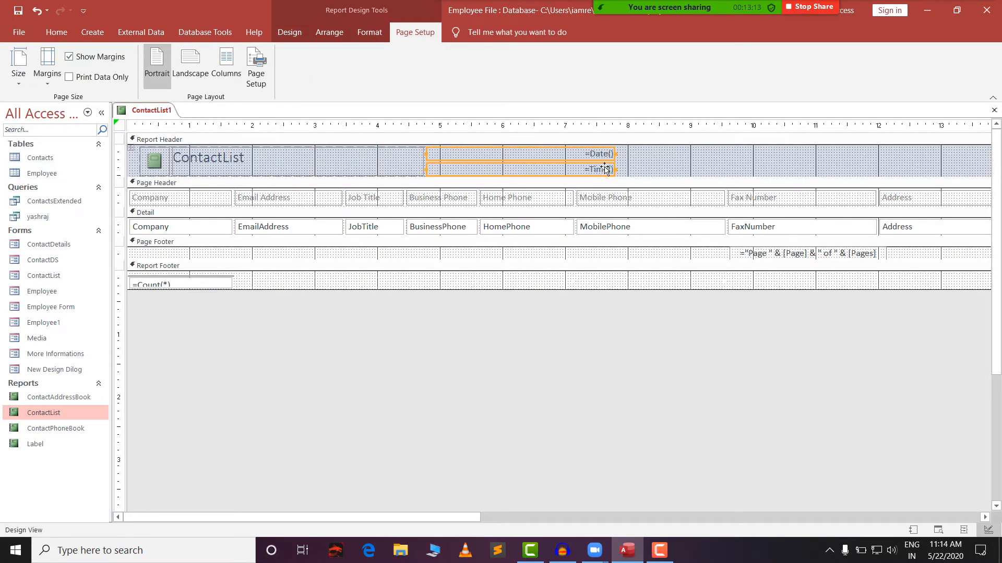
left_click(599, 152, "shift")
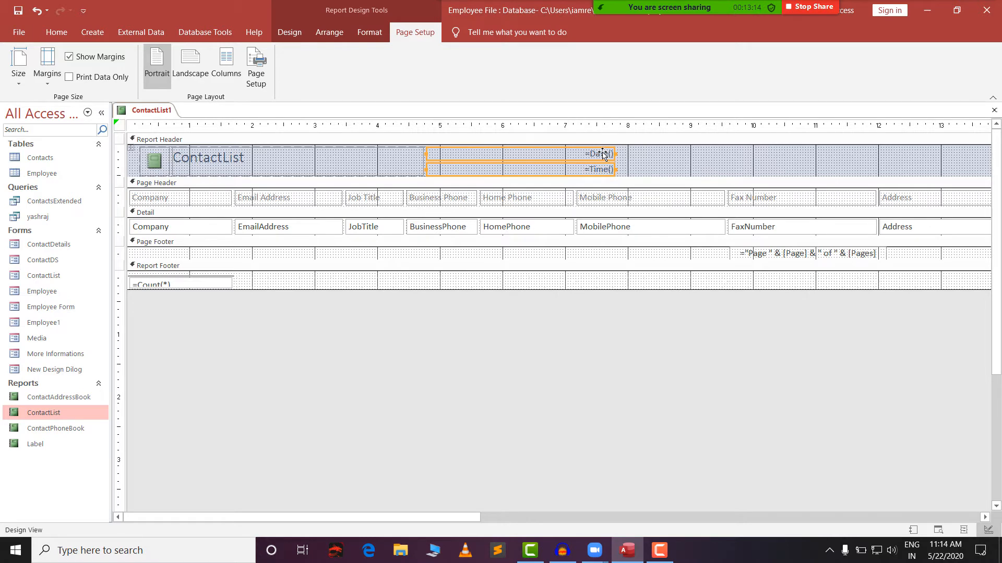
Step: Delete the Fax Number and Address labels with their detail fields, as well as the page number control in the page footer
left_click(776, 205)
key("Delete")
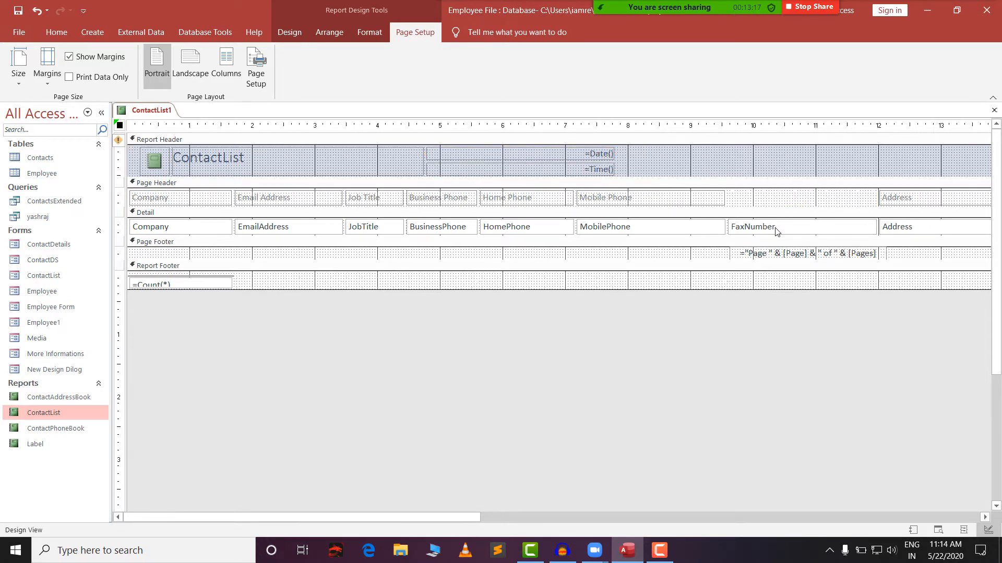
left_click(776, 229)
key("Delete")
left_click(746, 253)
key("Delete")
left_click(894, 226)
key("Delete")
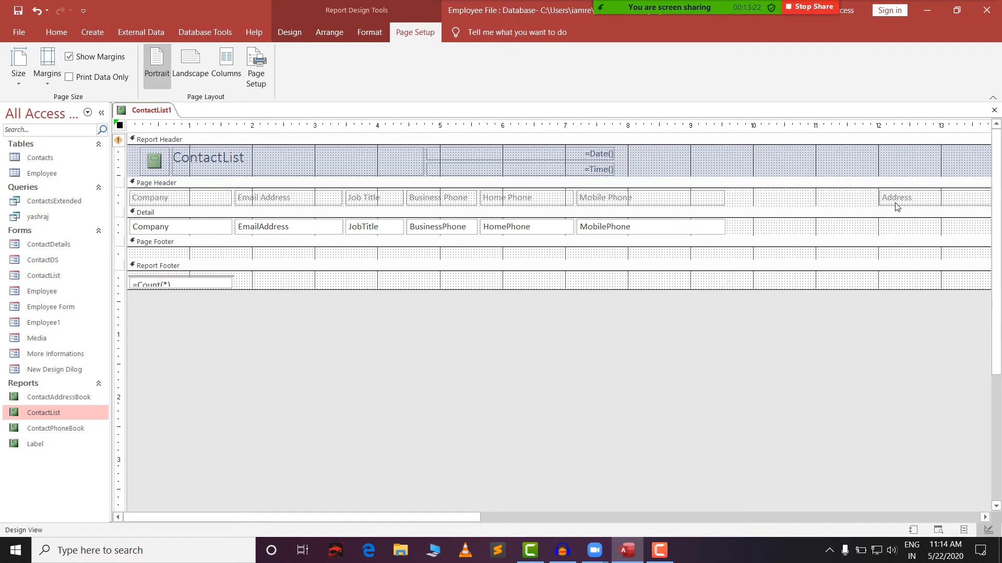
left_click(895, 202)
key("Delete")
Step: Preview the trimmed report in Report View and close it without saving
left_click(56, 32)
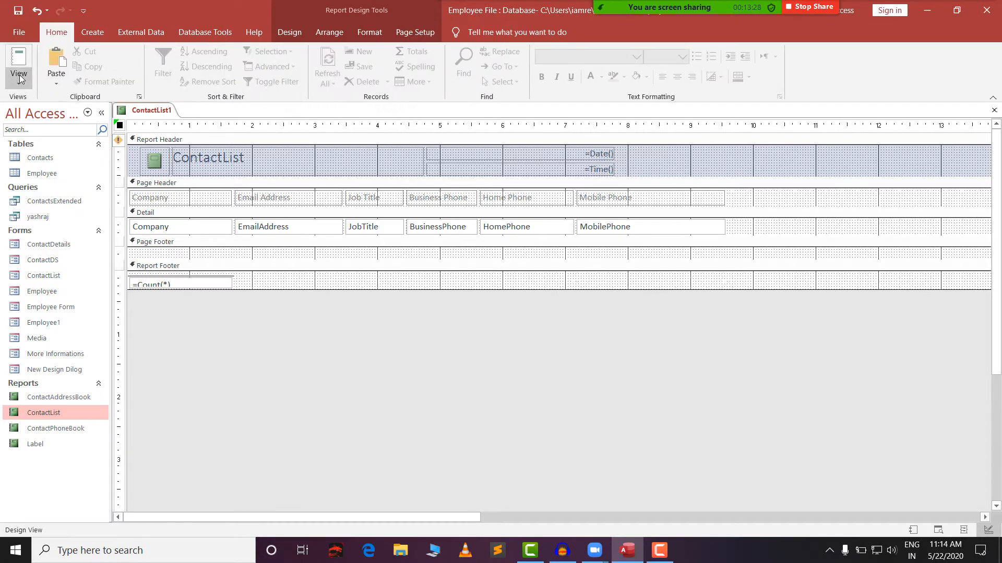
left_click(19, 76)
left_click(52, 106)
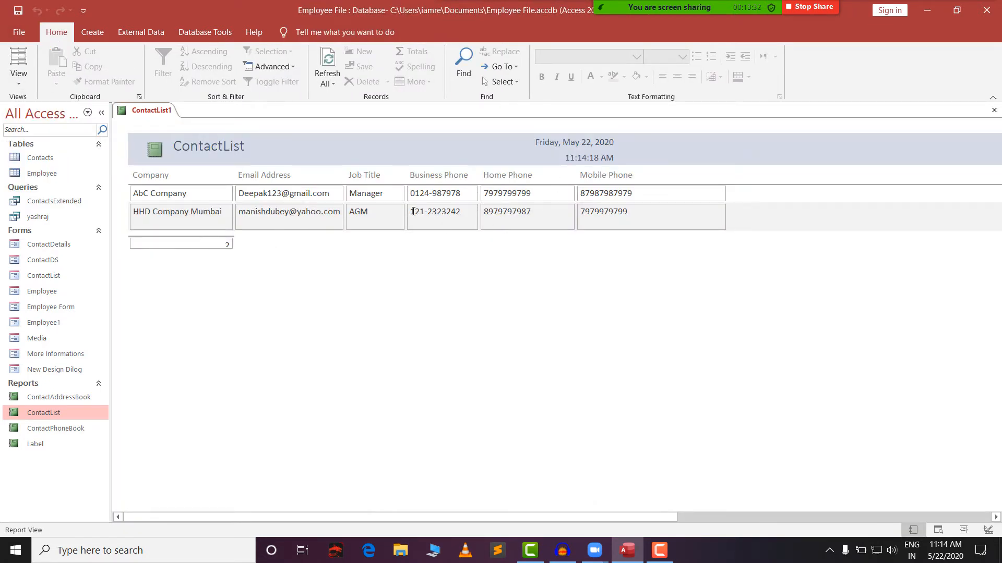
left_click(994, 110)
left_click(512, 312)
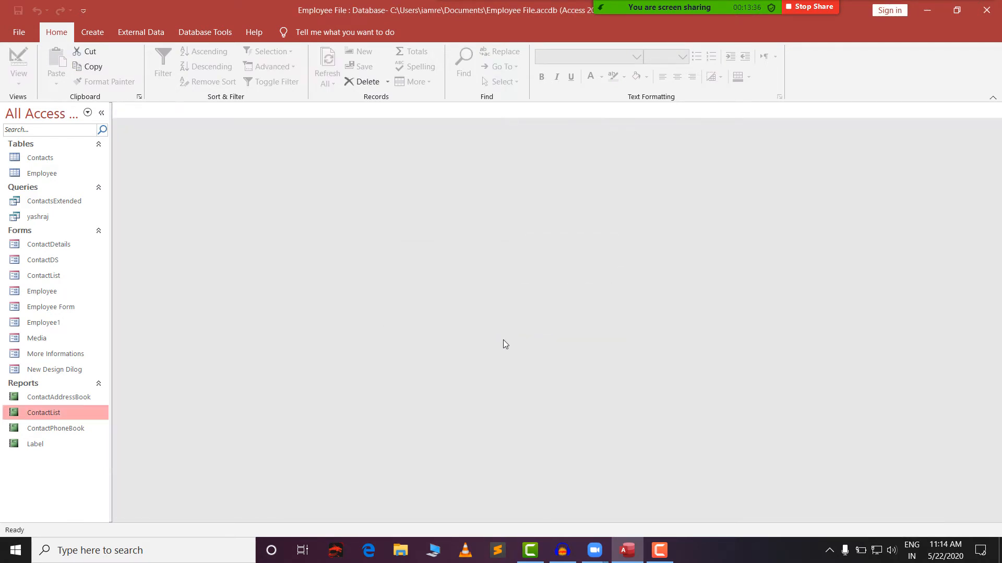
Step: Create a blank report in Design View and point out its Page Header and Detail sections
left_click(92, 32)
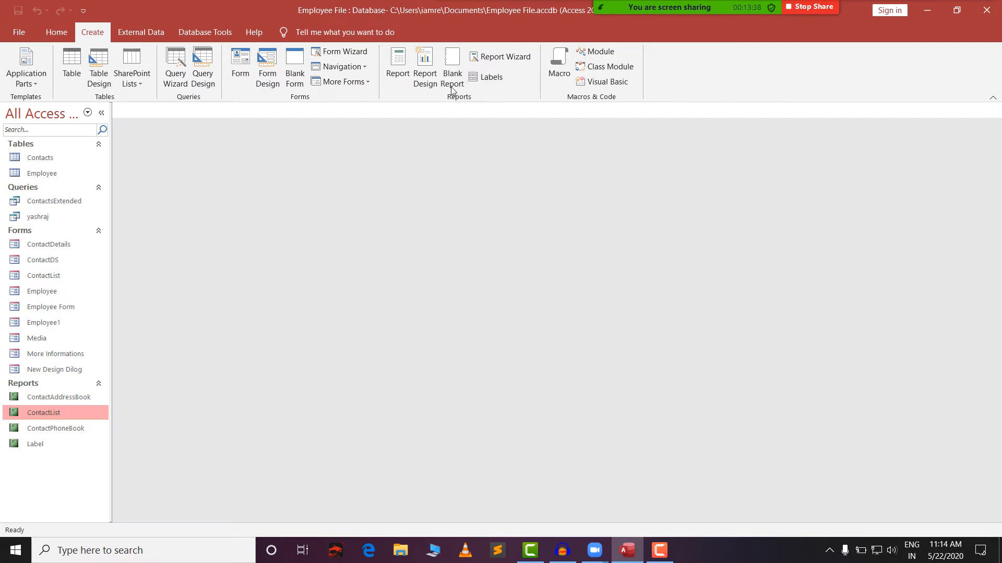
left_click(425, 68)
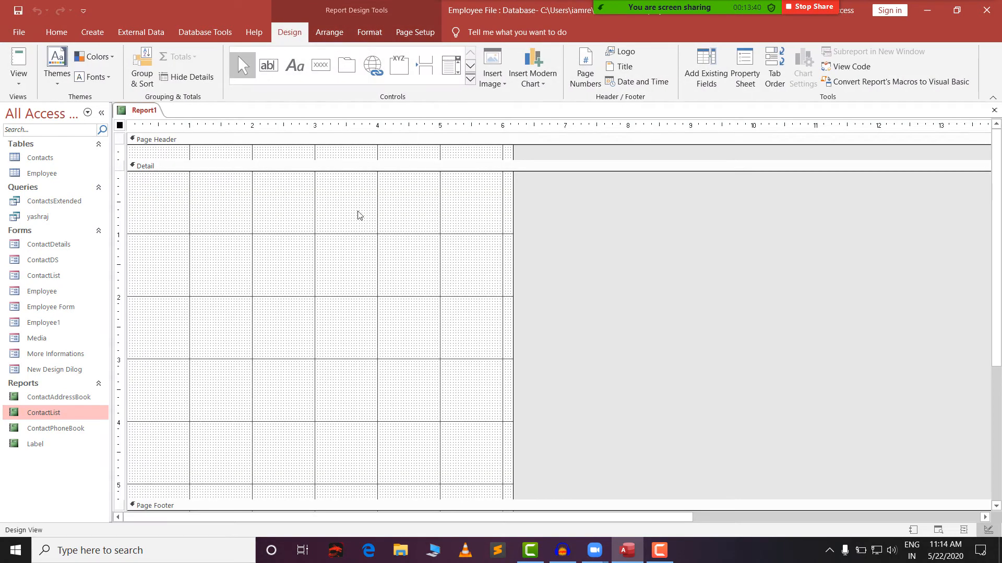
left_click(153, 146)
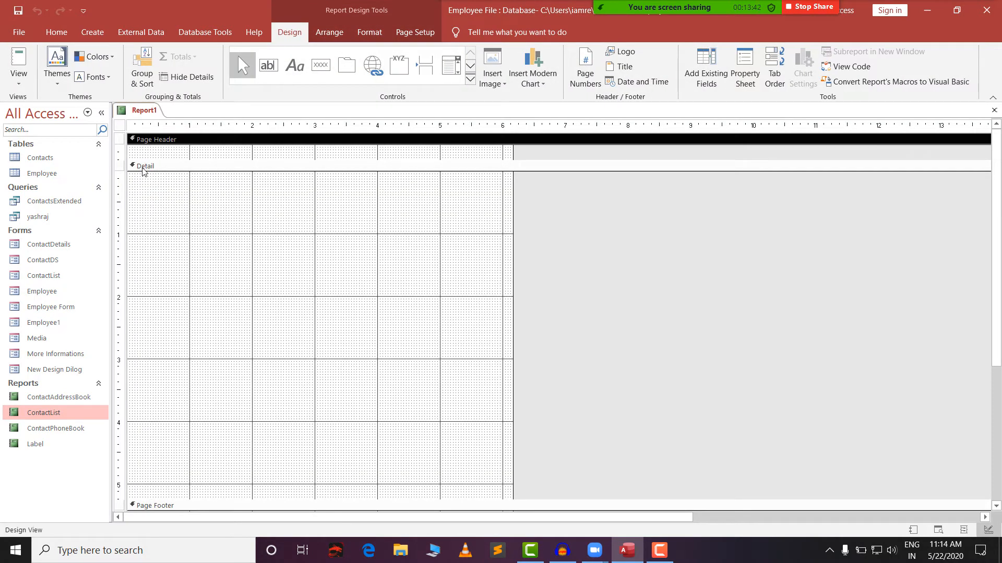
left_click(142, 167)
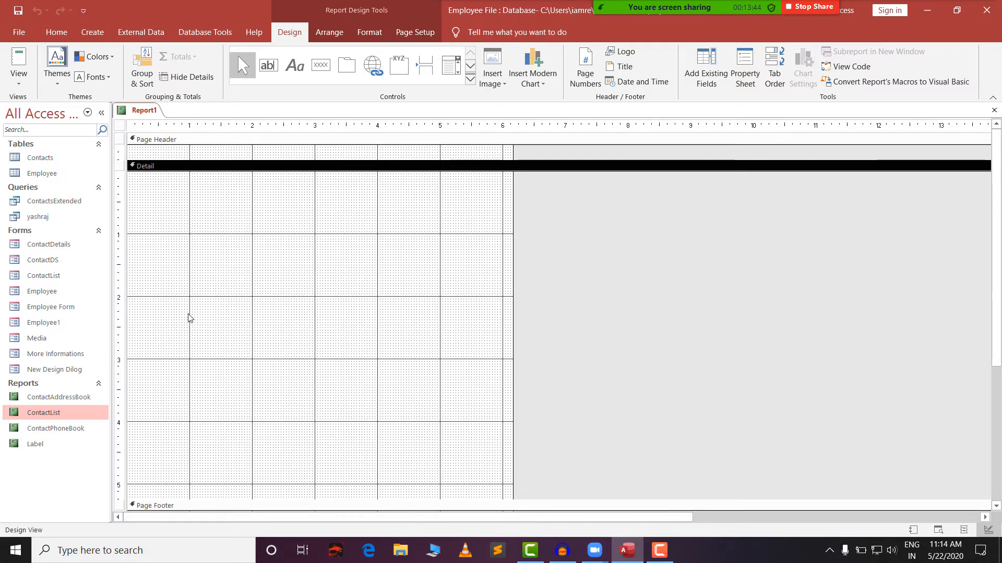
left_click(159, 145)
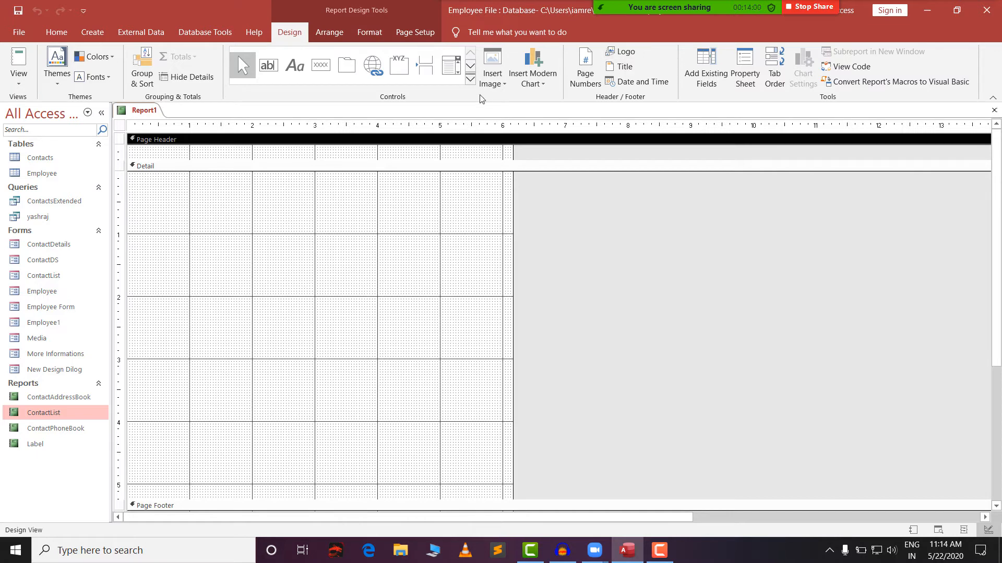
Step: Insert the "data base" picture from the Desktop as the report logo and enlarge it in the report header
left_click(619, 51)
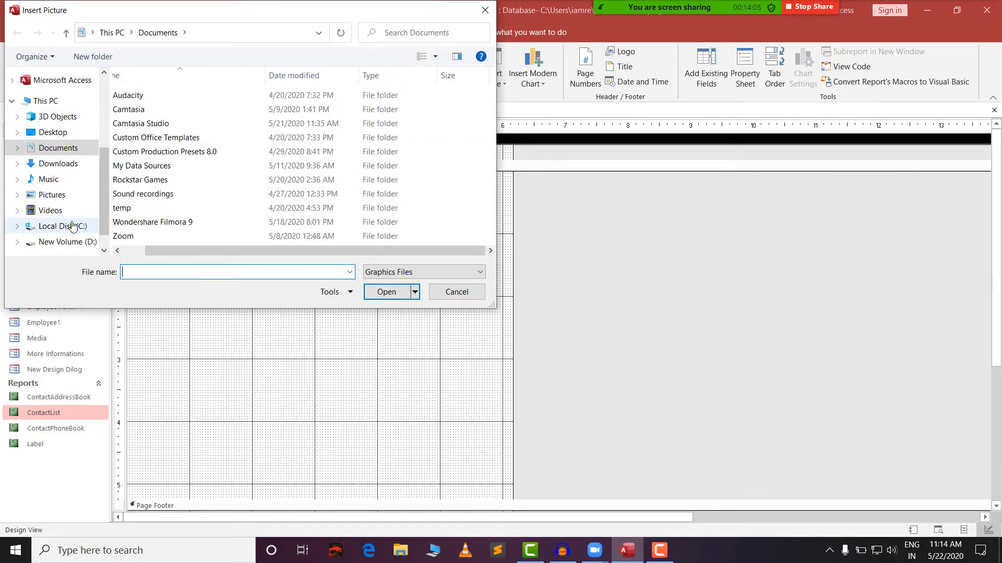
scroll(68, 198, "up", 1)
left_click(53, 163)
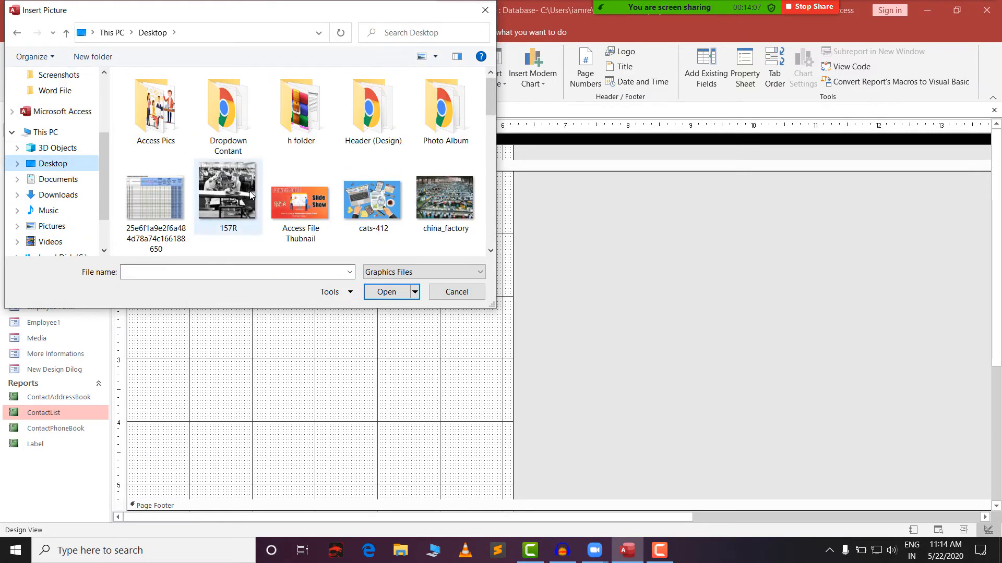
scroll(249, 191, "down", 2)
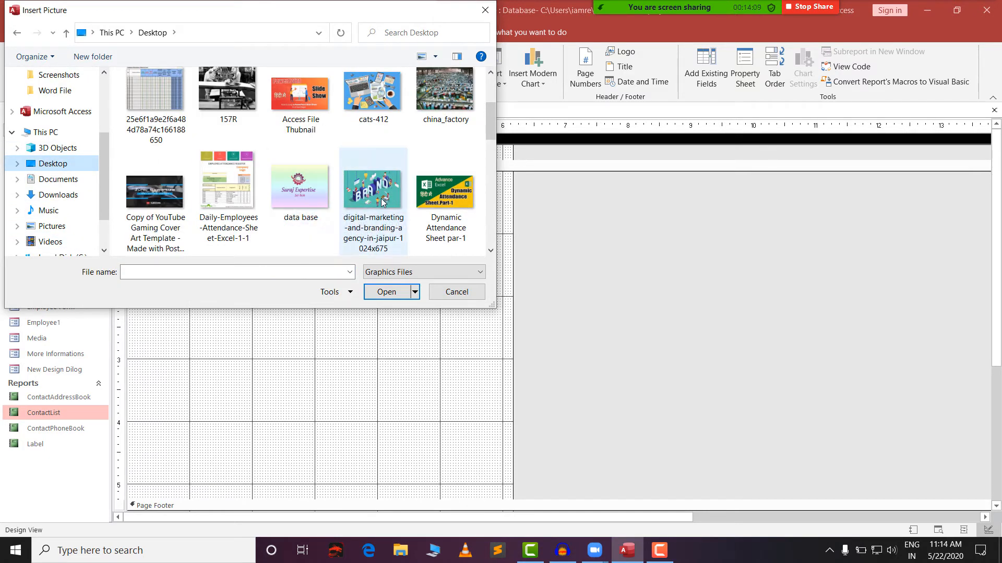
scroll(383, 202, "down", 4)
scroll(365, 183, "up", 2)
left_click(302, 120)
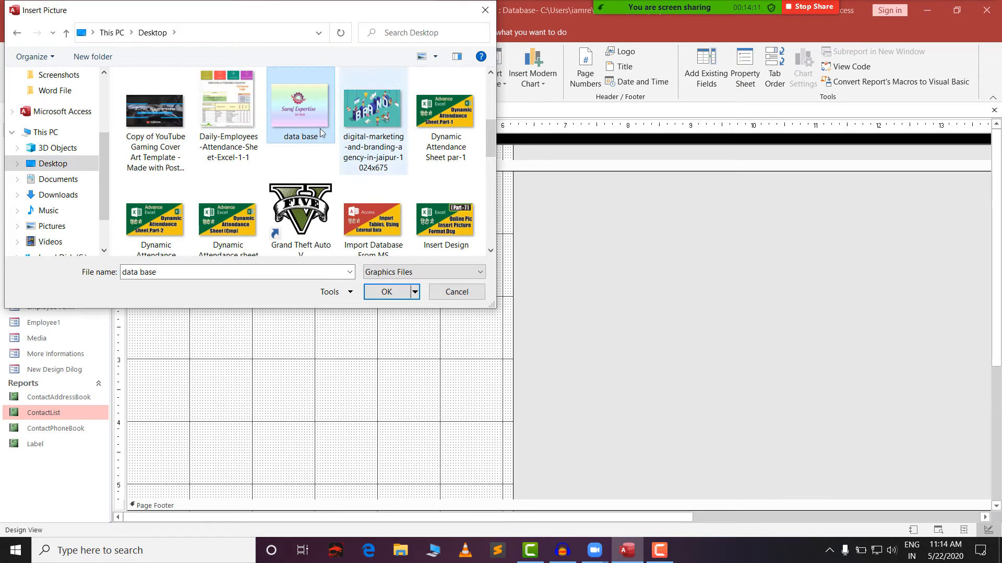
left_click(388, 293)
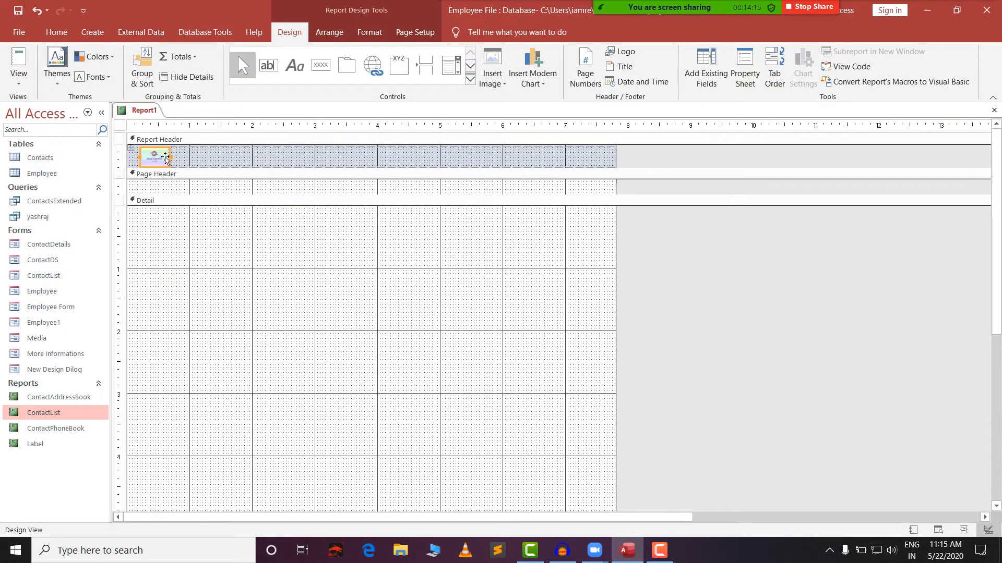
left_click_drag(169, 154, 188, 173)
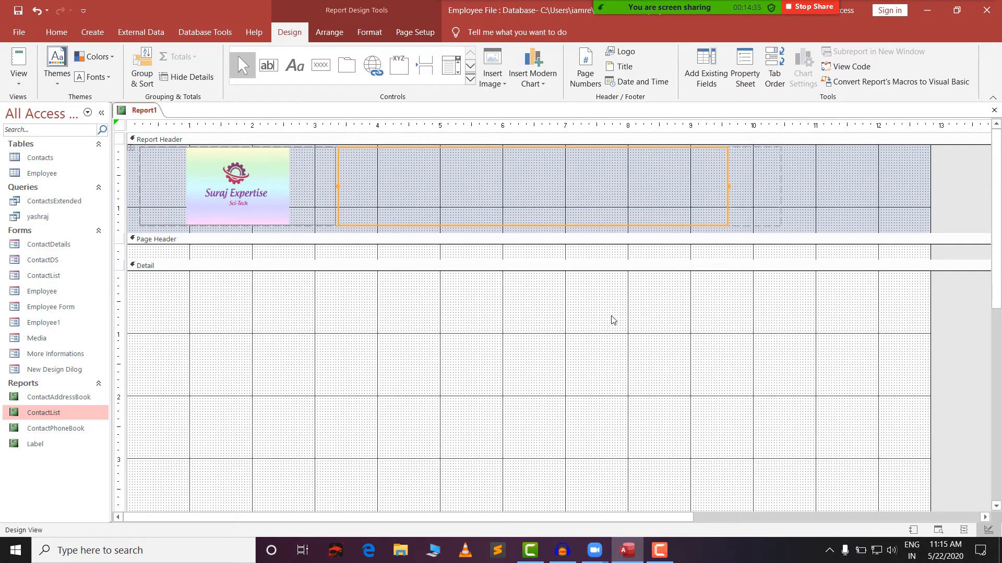
Step: Replace the report header's title with "Bureu of Information system (Gurugram)"
left_click(619, 66)
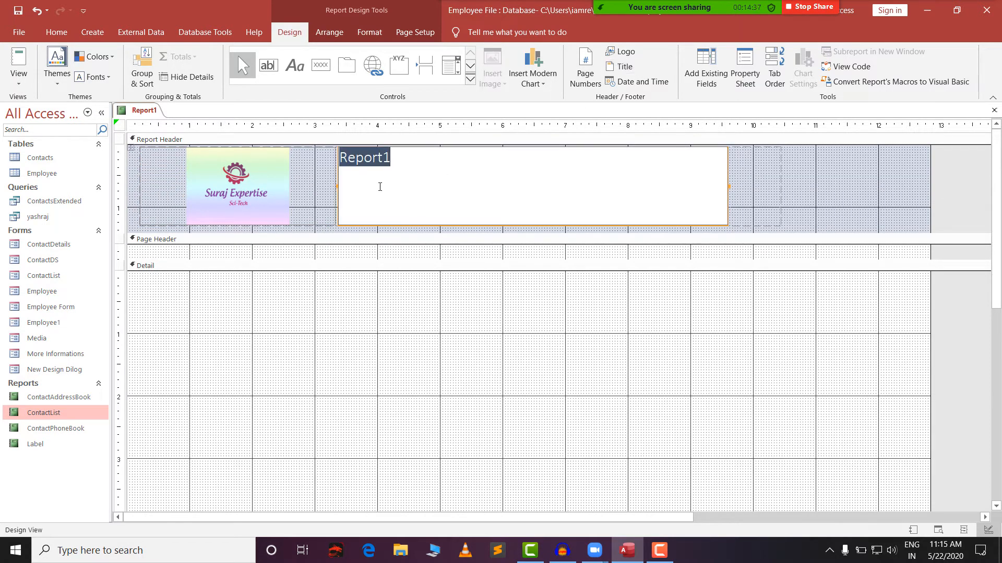
left_click(388, 162)
left_click_drag(387, 162, 329, 151)
type("Bu")
type("reu of Information system (Gurugram)")
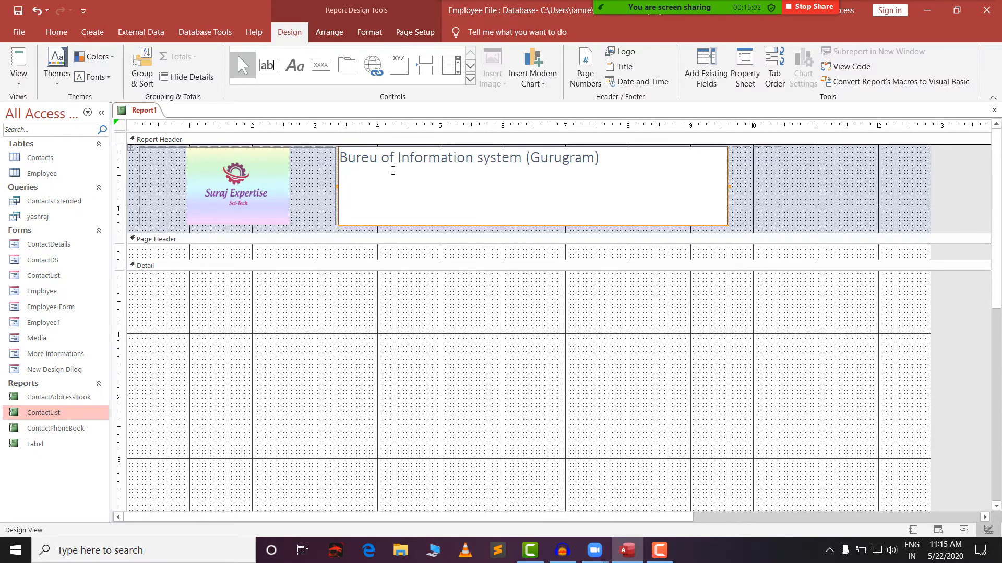
Step: Set the report title's font size to 24
left_click_drag(623, 166, 336, 176)
left_click(56, 32)
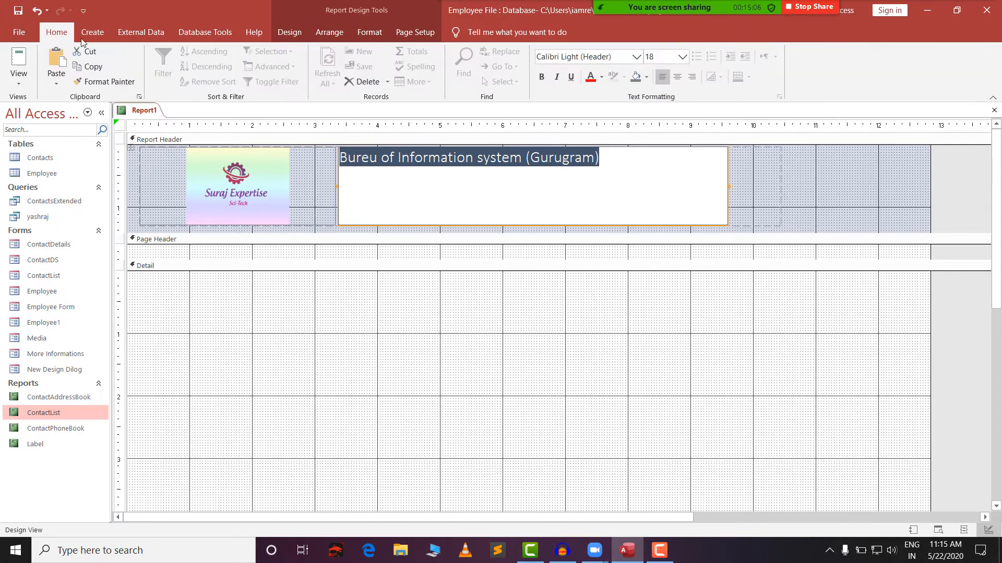
left_click(684, 54)
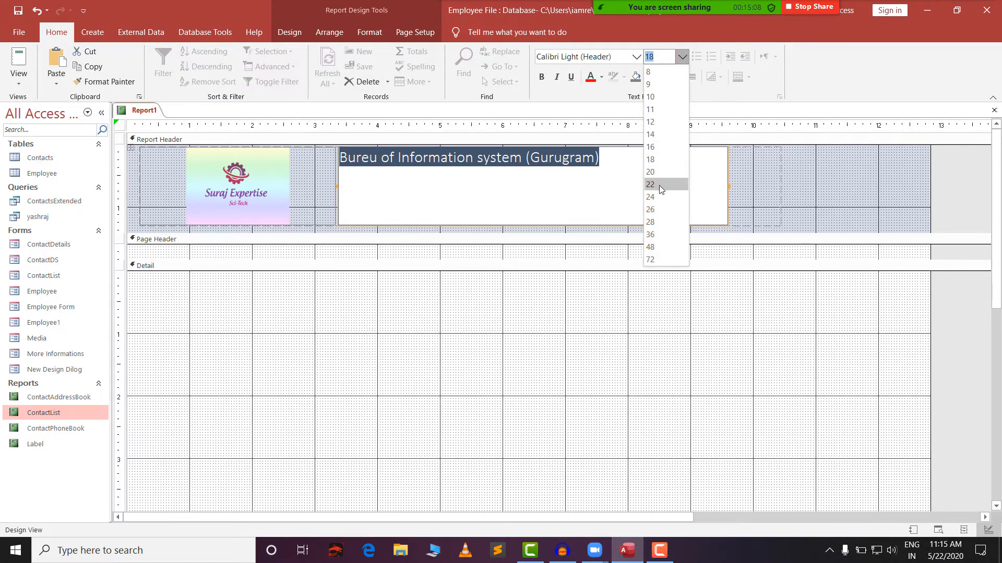
left_click(652, 197)
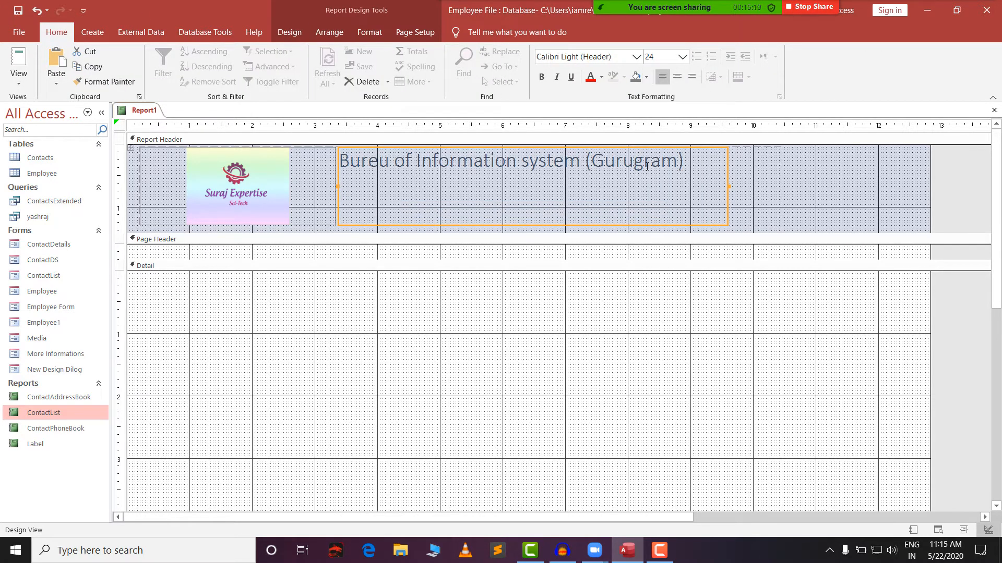
Step: Make the whole report header title "Bureu of Information system (Gurugram)" bold
left_click(678, 165)
left_click_drag(660, 164, 296, 159)
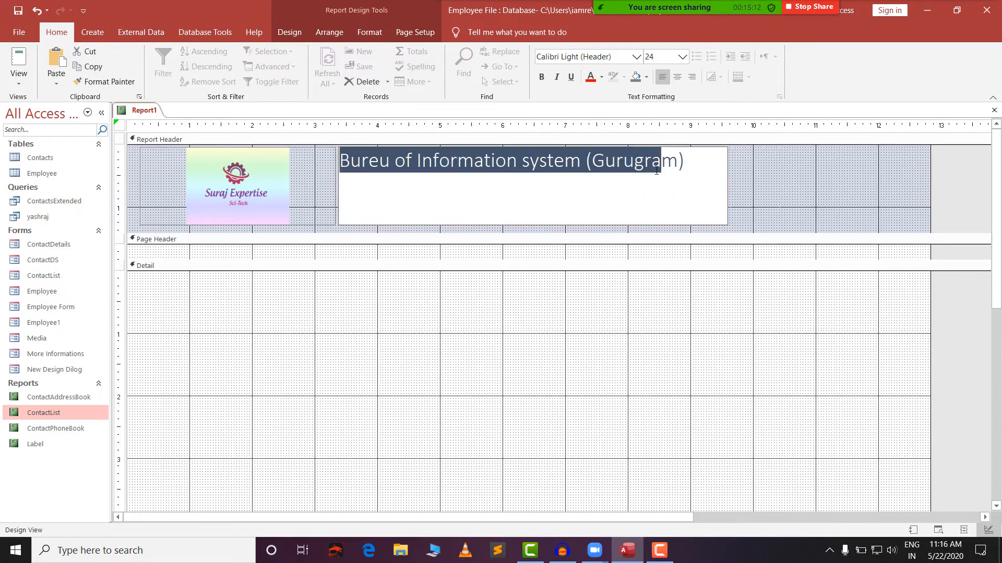
left_click_drag(691, 161, 304, 153)
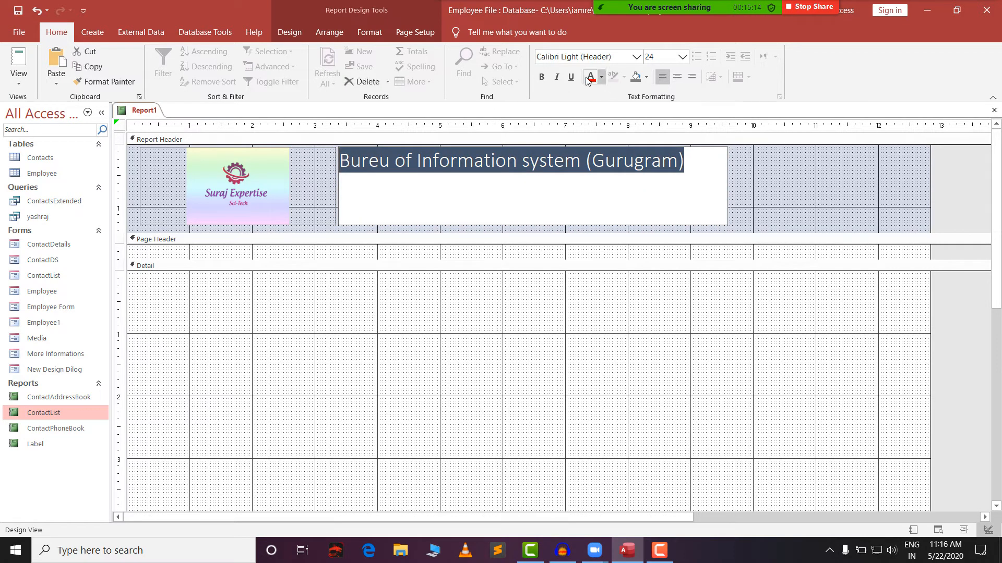
left_click(542, 77)
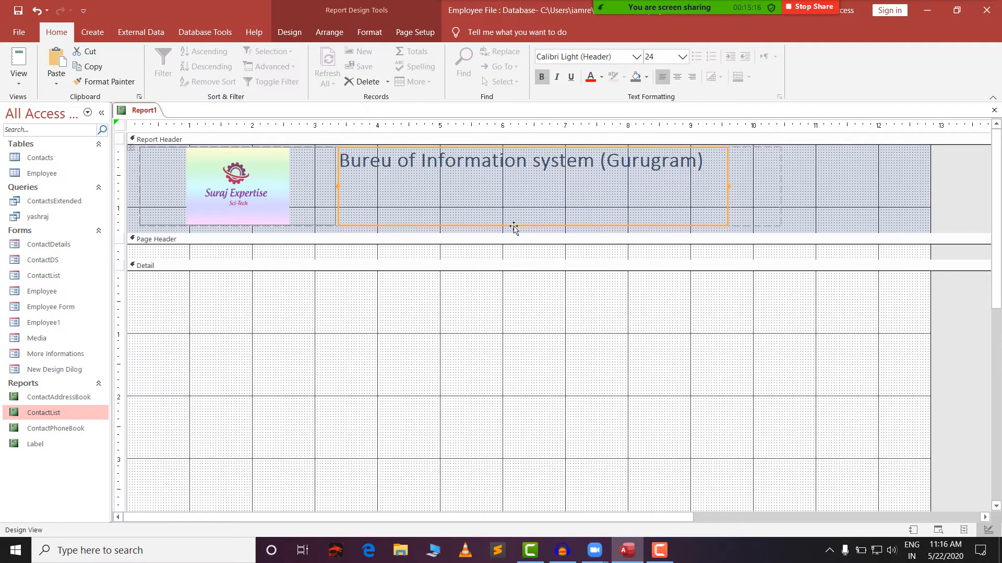
left_click(407, 187)
key("Escape")
left_click(705, 160)
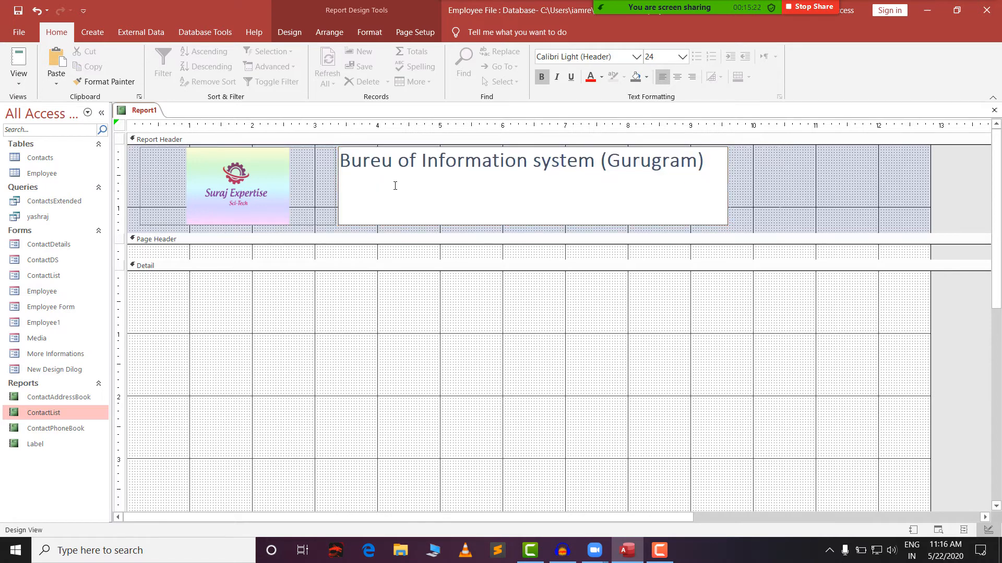
key("Escape")
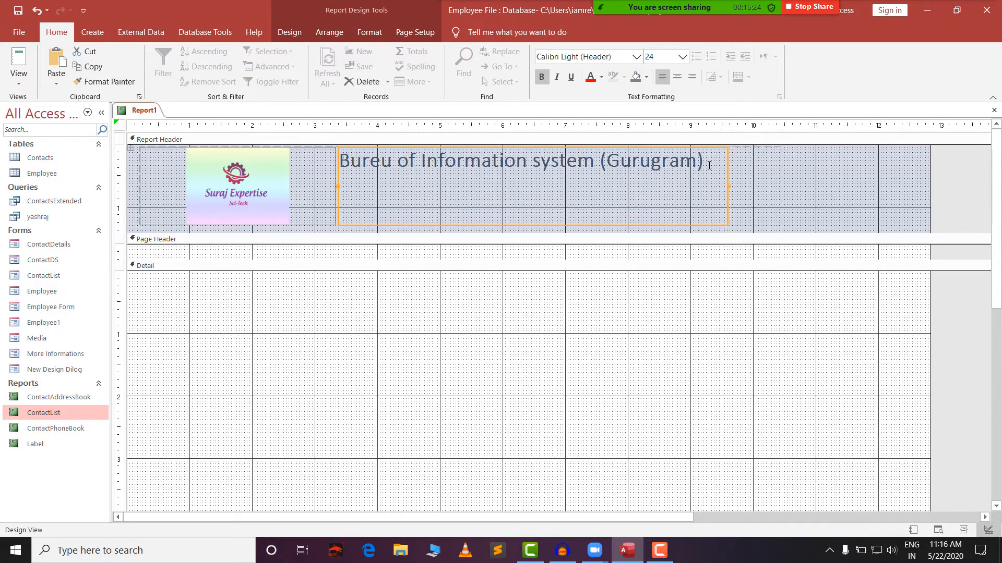
left_click(817, 174)
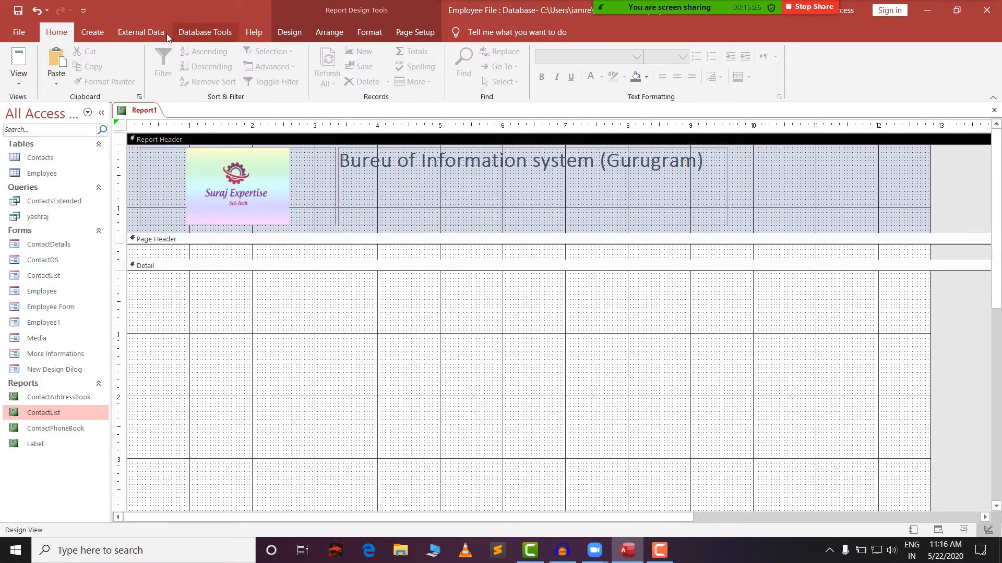
Step: Insert the date and time into the report header, using the long date format and the time format with seconds
left_click(93, 33)
left_click(288, 32)
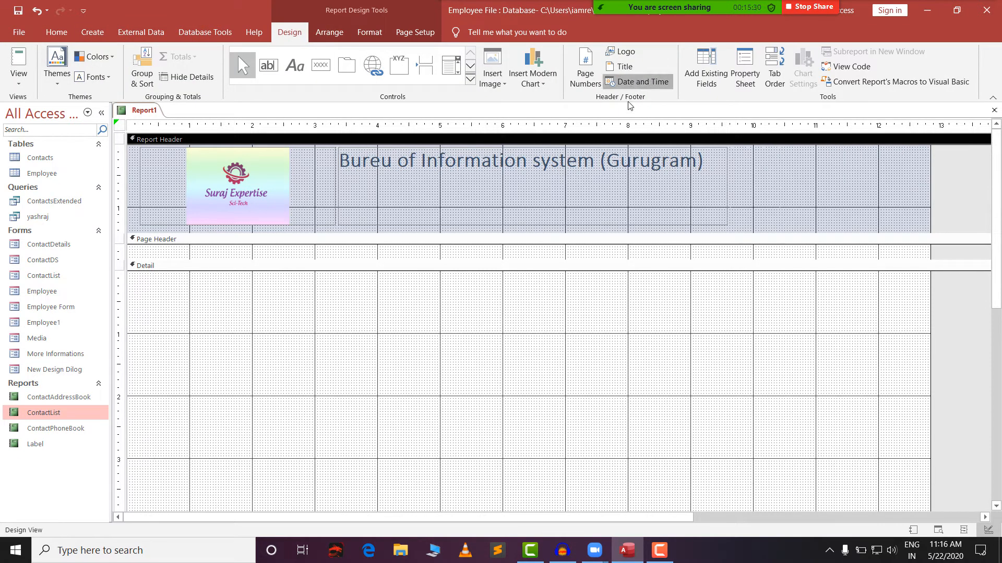
left_click(639, 81)
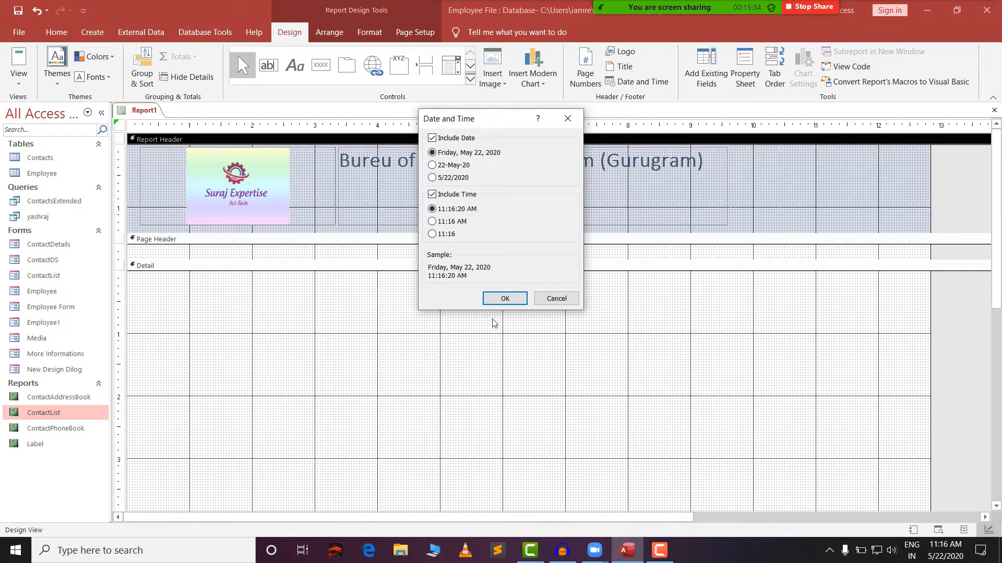
left_click(504, 298)
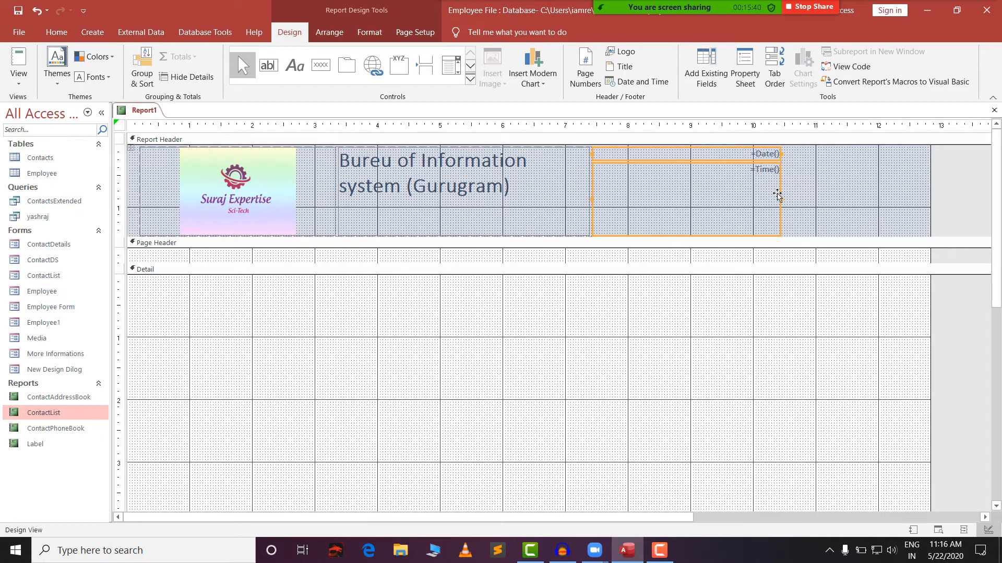
Step: Check the header's logo, title, date and time in Report View, then return to Design View
left_click(20, 83)
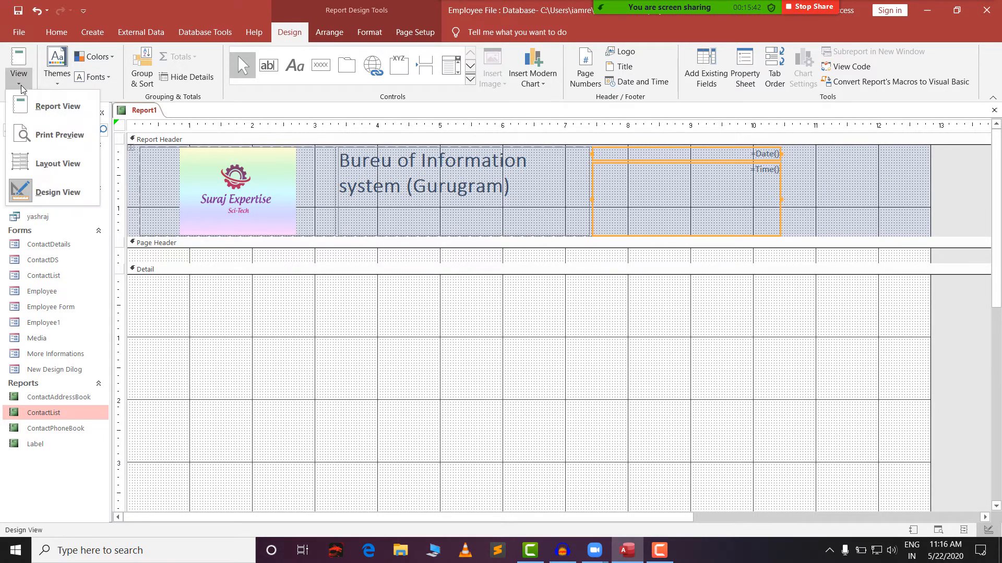
left_click(26, 104)
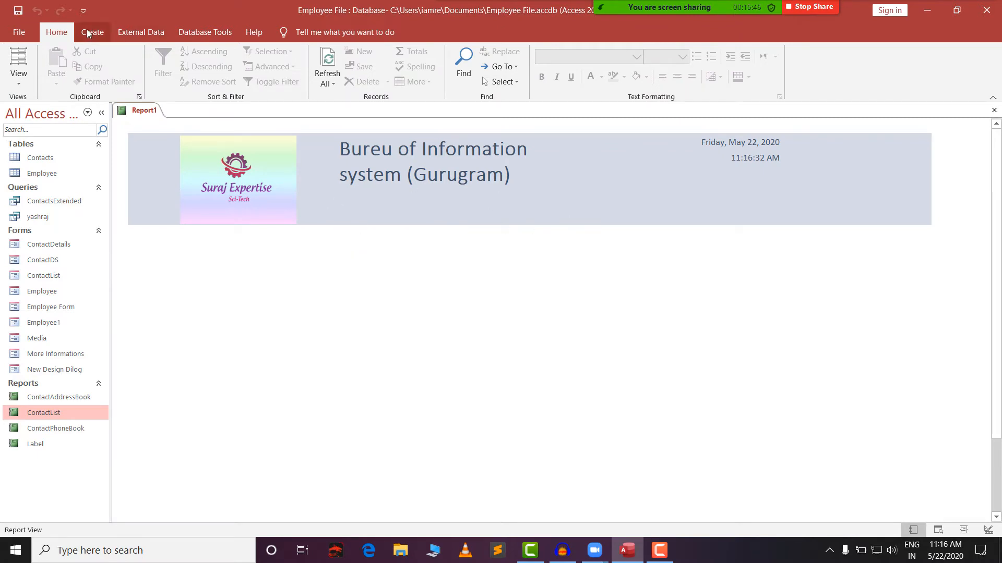
left_click(19, 78)
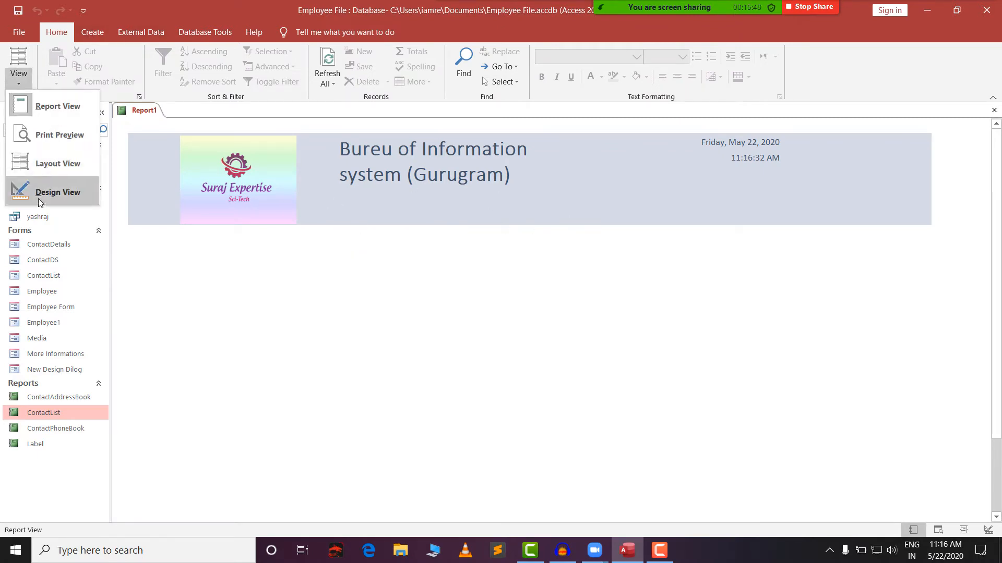
left_click(48, 189)
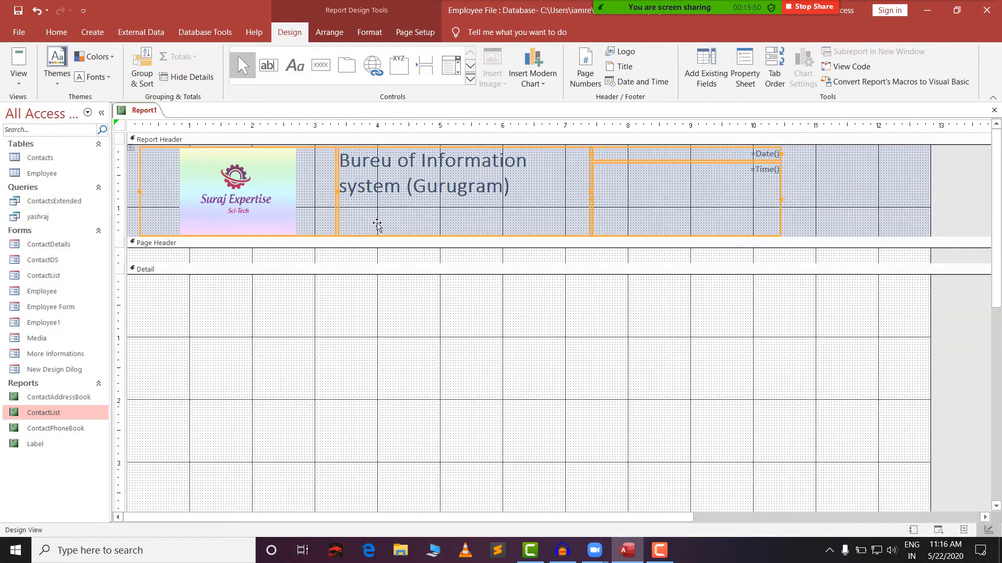
Step: Collapse the empty Page Header section and add the Employee table's EmpName field to the Detail section
left_click(168, 279)
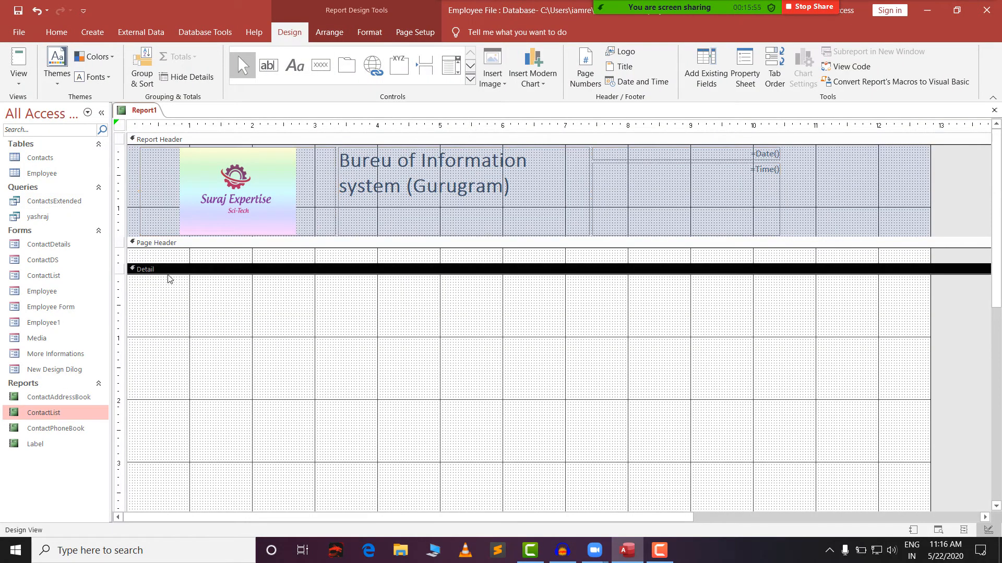
left_click_drag(180, 263, 183, 247)
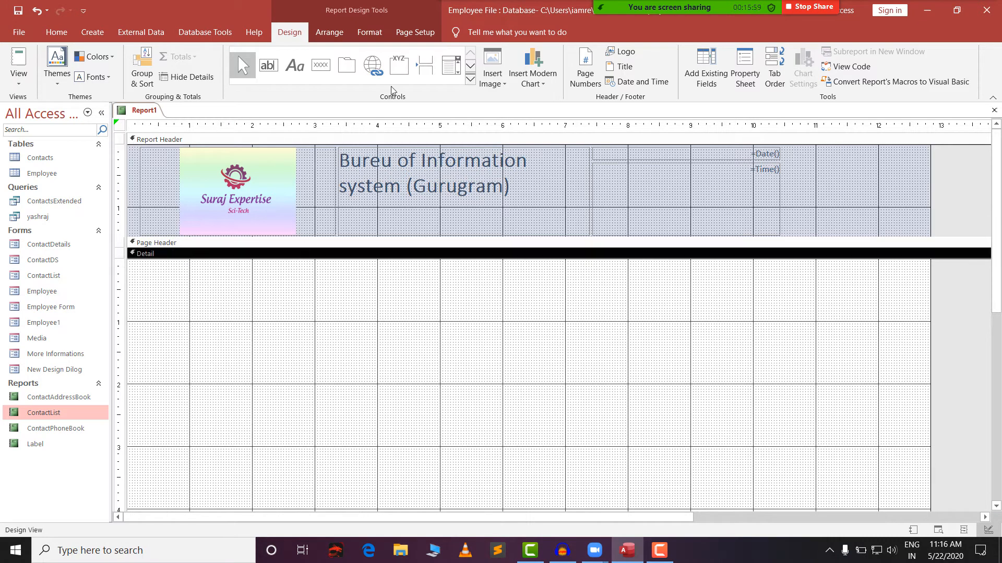
left_click(704, 81)
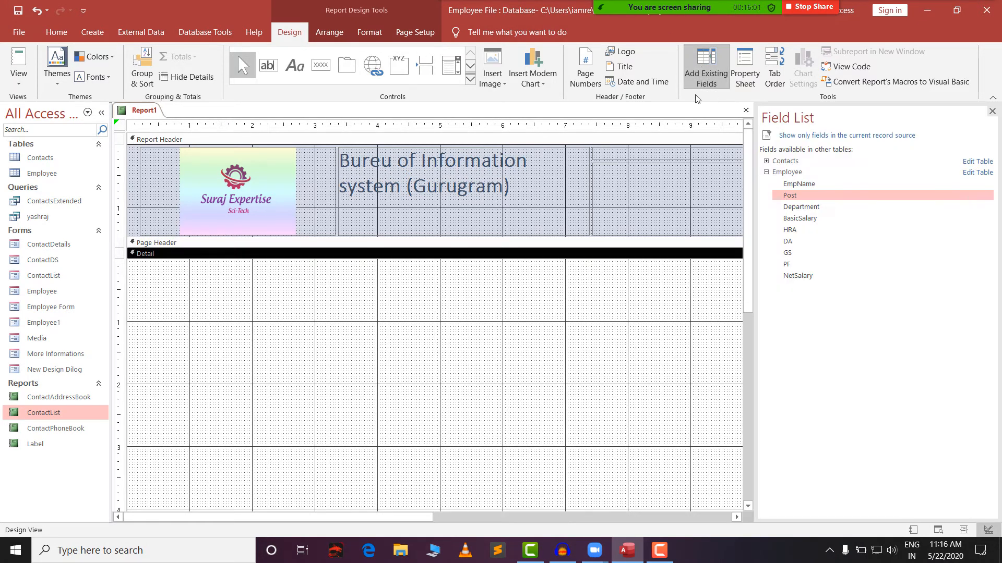
left_click(824, 175)
left_click_drag(811, 186, 409, 303)
Step: Enlarge the EmpName label and text box and move them to start about 1 inch from the Detail section's left edge
left_click(358, 308)
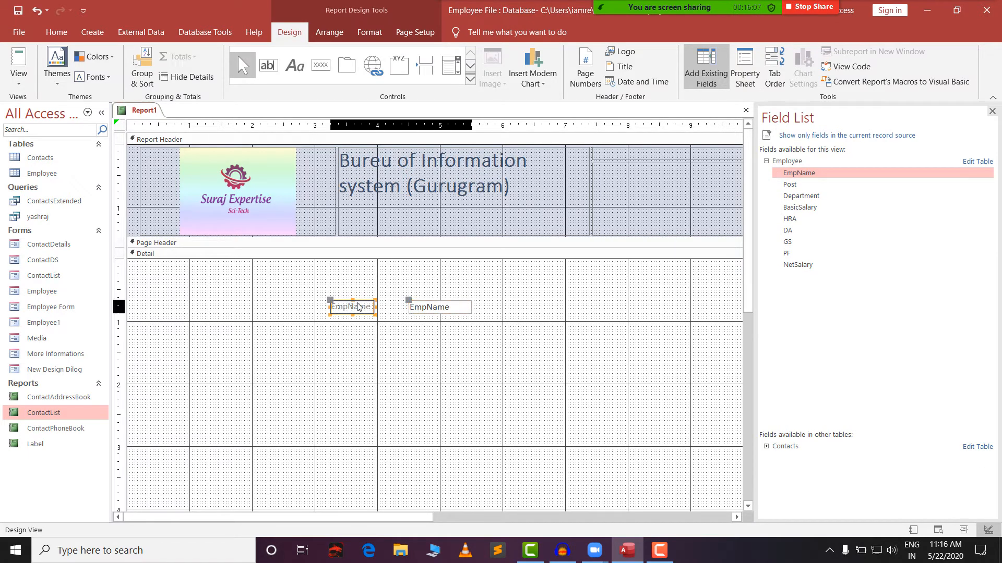
left_click_drag(292, 284, 526, 337)
left_click_drag(445, 303, 306, 288)
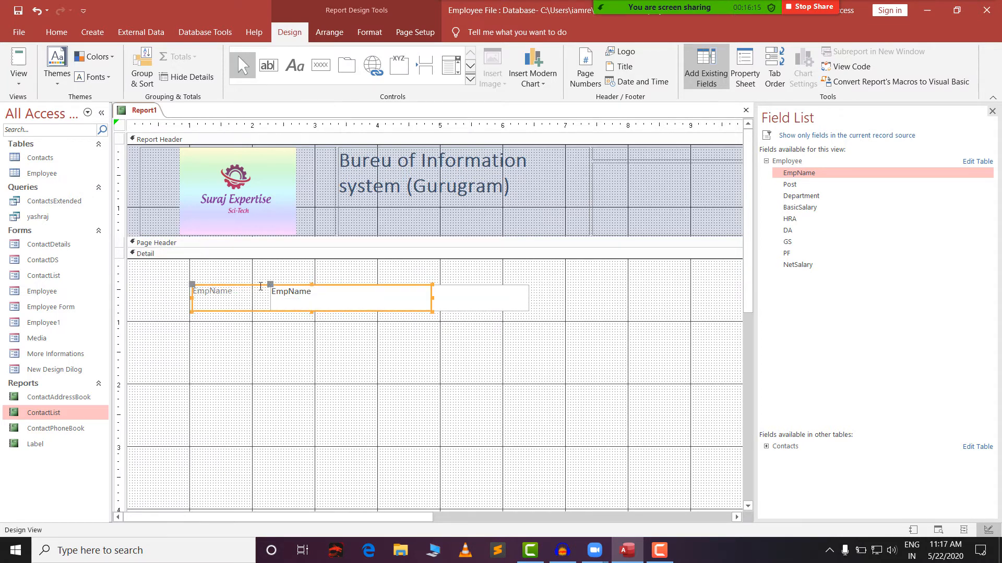
Step: Set the font size of the EmpName label and text box to 14
left_click_drag(146, 282, 605, 313)
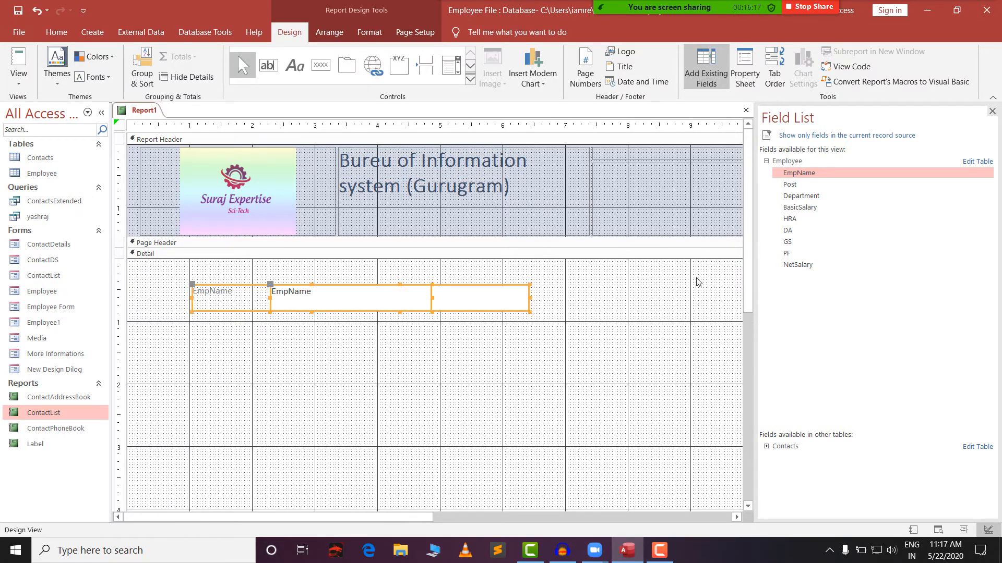
left_click(56, 33)
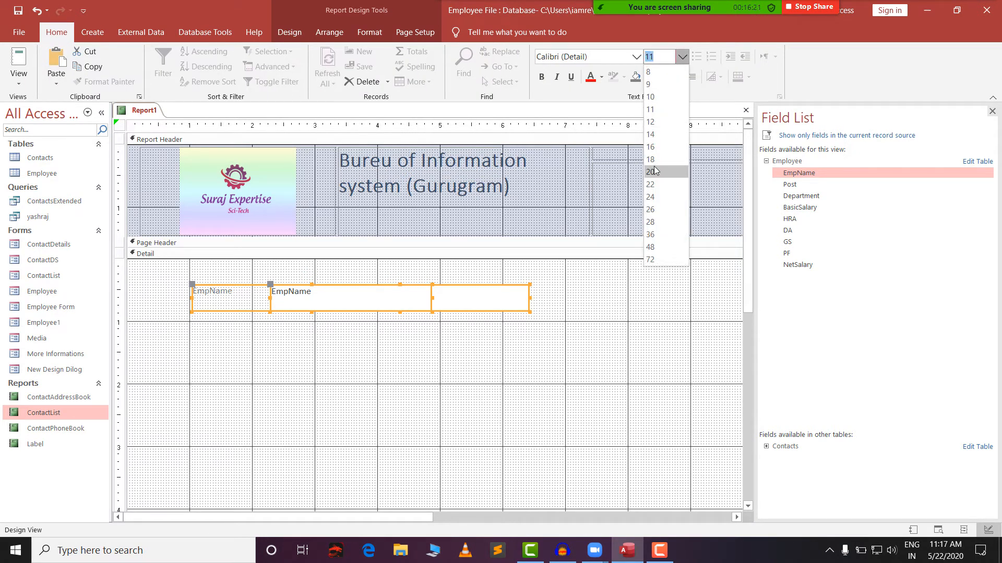
left_click(662, 174)
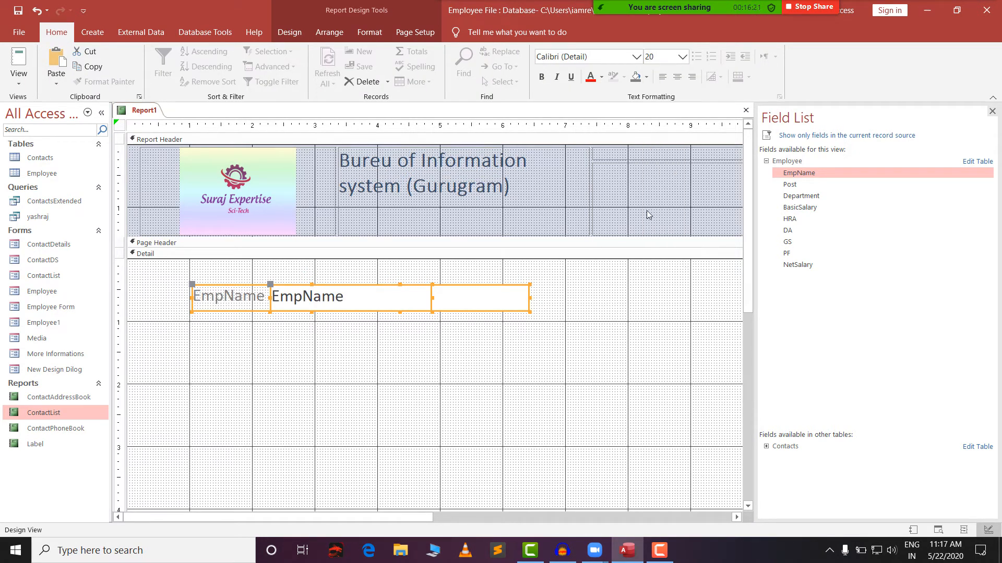
left_click(679, 57)
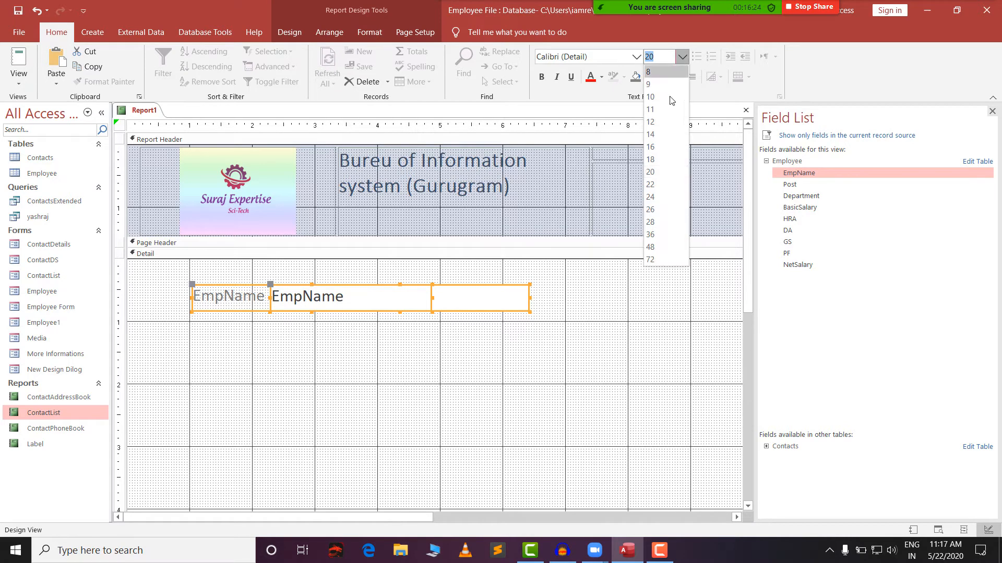
left_click(652, 135)
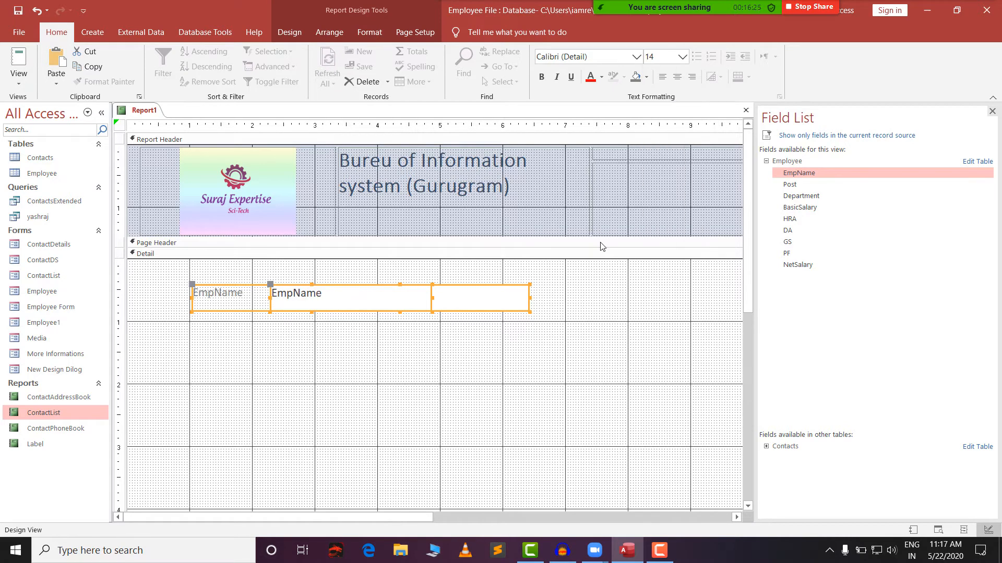
Step: Add the Post, Department and BasicSalary fields to the Detail section and move them directly below EmpName
left_click(794, 186)
double_click(794, 184)
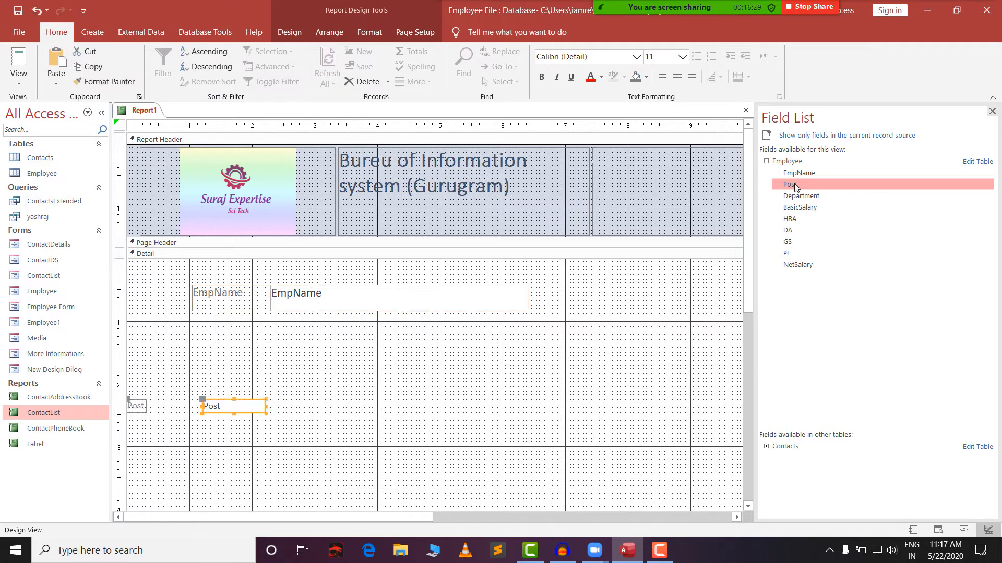
double_click(802, 196)
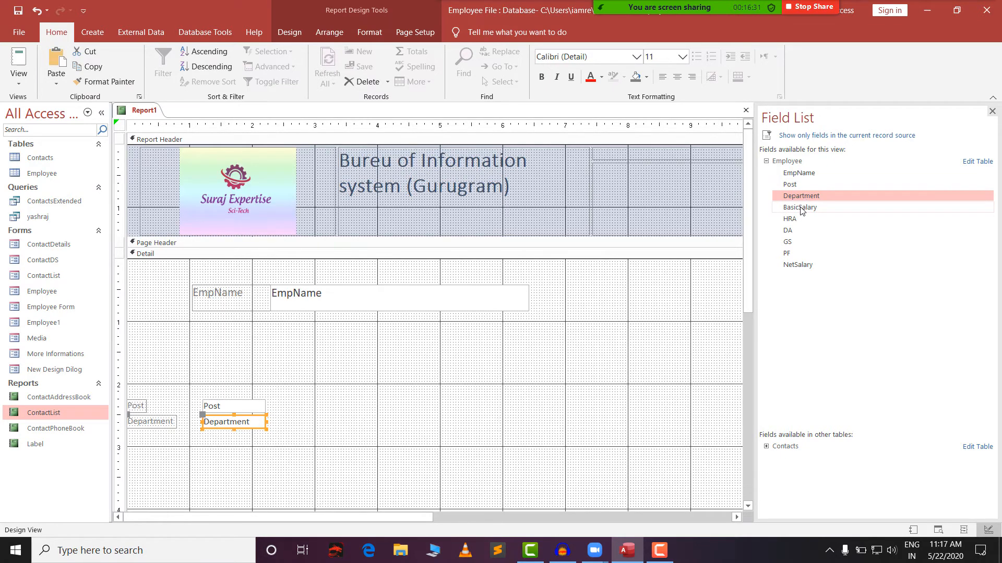
double_click(801, 207)
left_click_drag(322, 374, 157, 463)
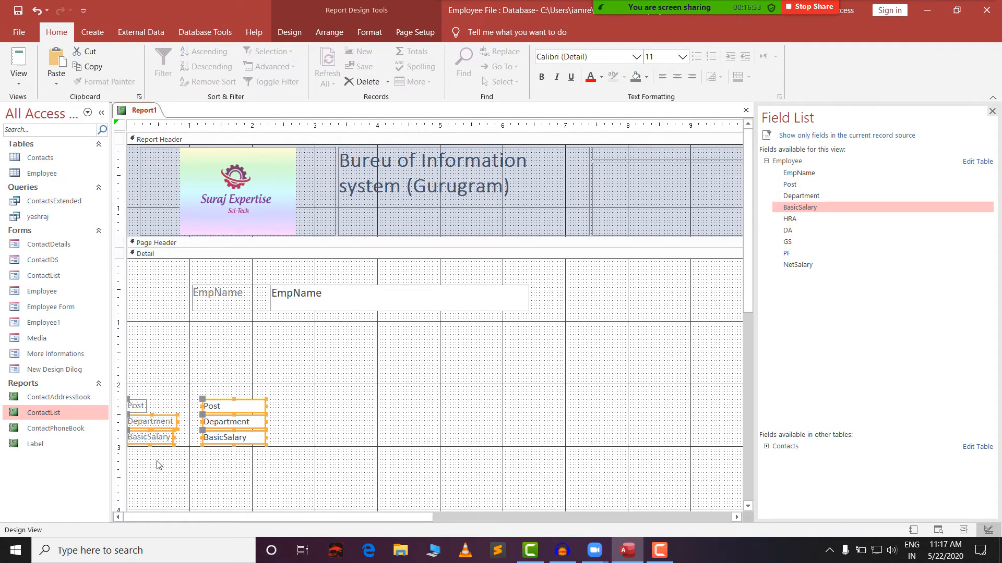
left_click_drag(410, 368, 118, 489)
left_click_drag(138, 409, 205, 329)
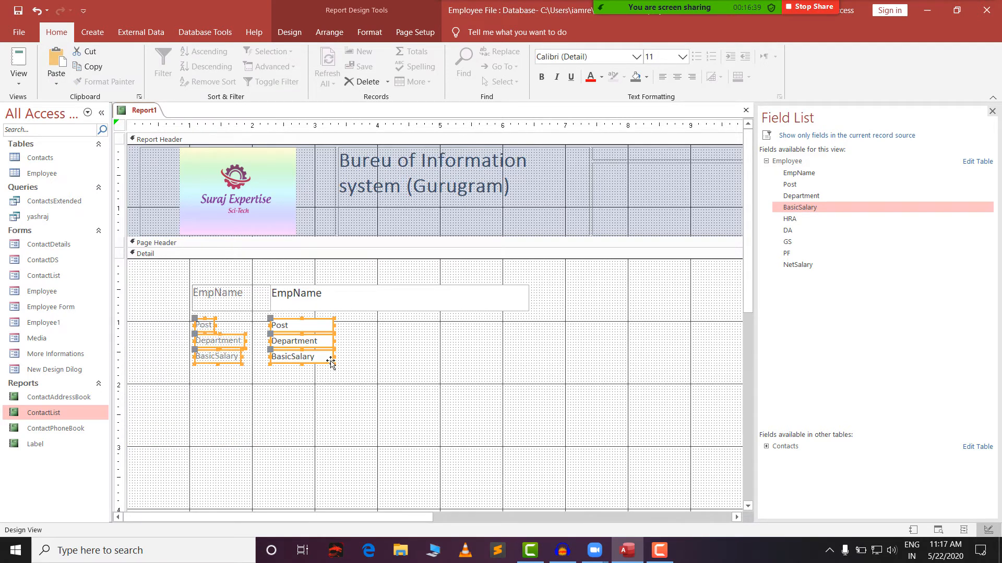
Step: Widen the Post, Department and BasicSalary controls to EmpName's right edge at font size 14, and extend all four fields slightly leftward
left_click_drag(331, 361, 398, 380)
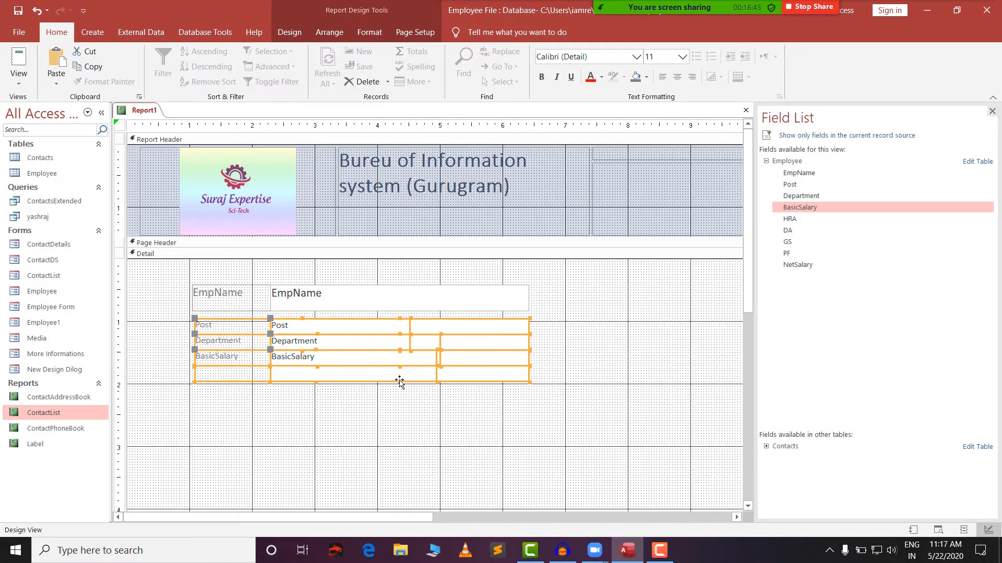
left_click(681, 56)
left_click(667, 135)
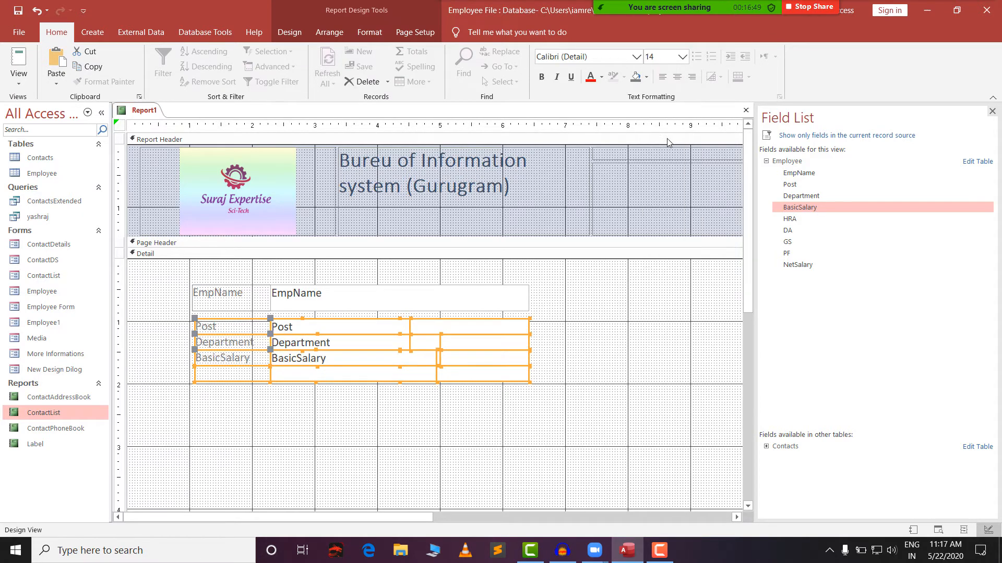
left_click(624, 331)
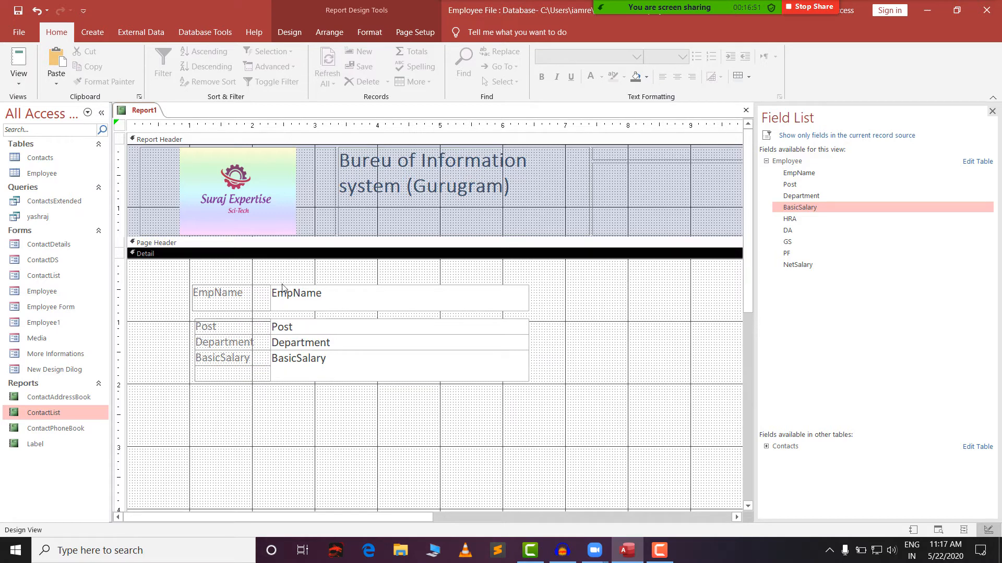
left_click_drag(282, 278, 454, 402)
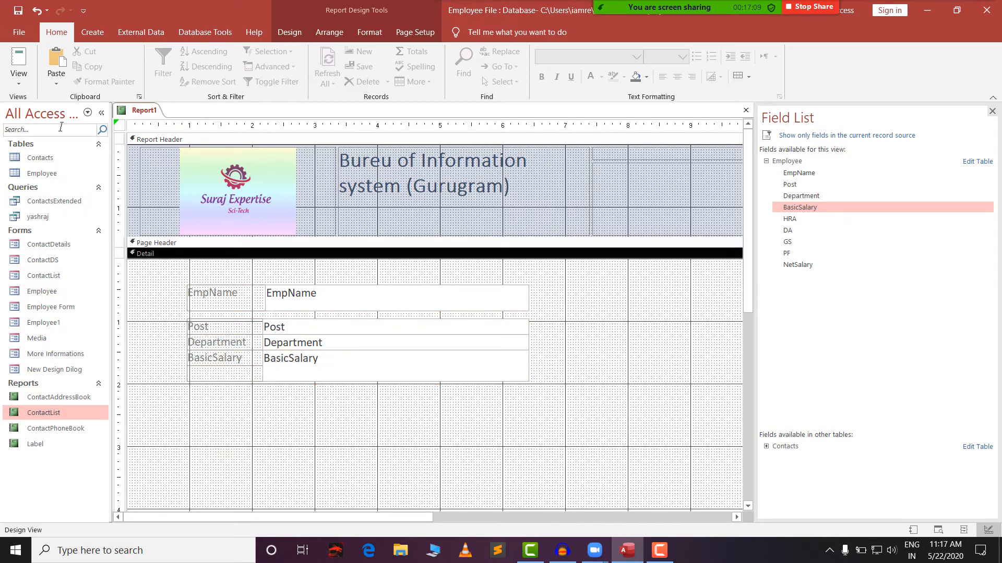
Step: Check the employee fields and their data in Report View, then return to Design View with the field controls selected
left_click(19, 78)
left_click(34, 105)
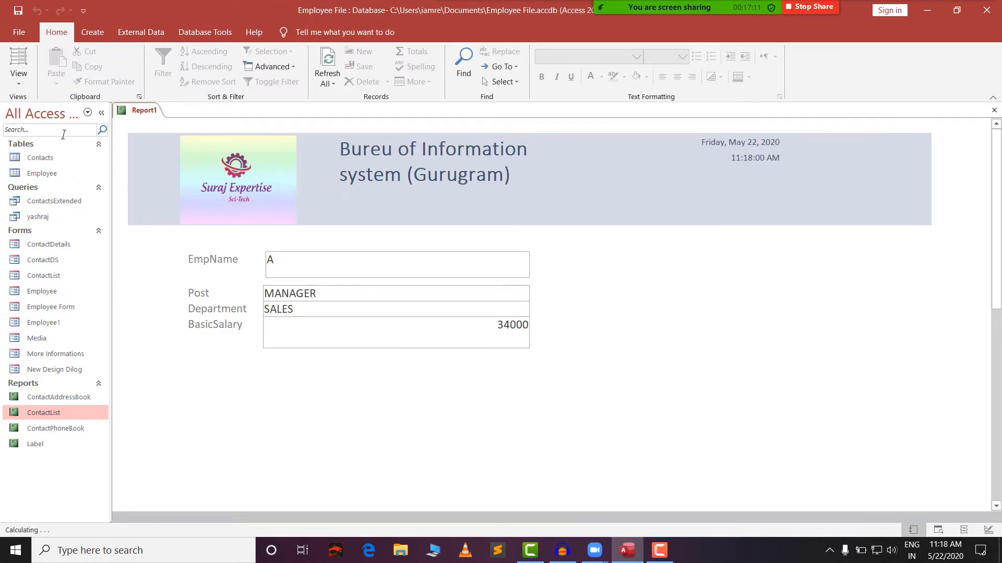
left_click(21, 84)
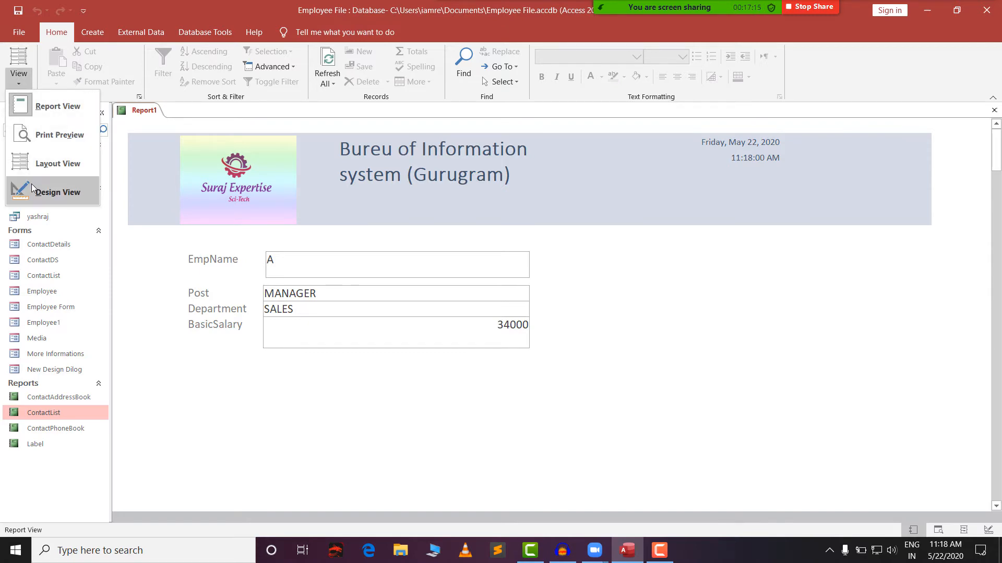
left_click(31, 183)
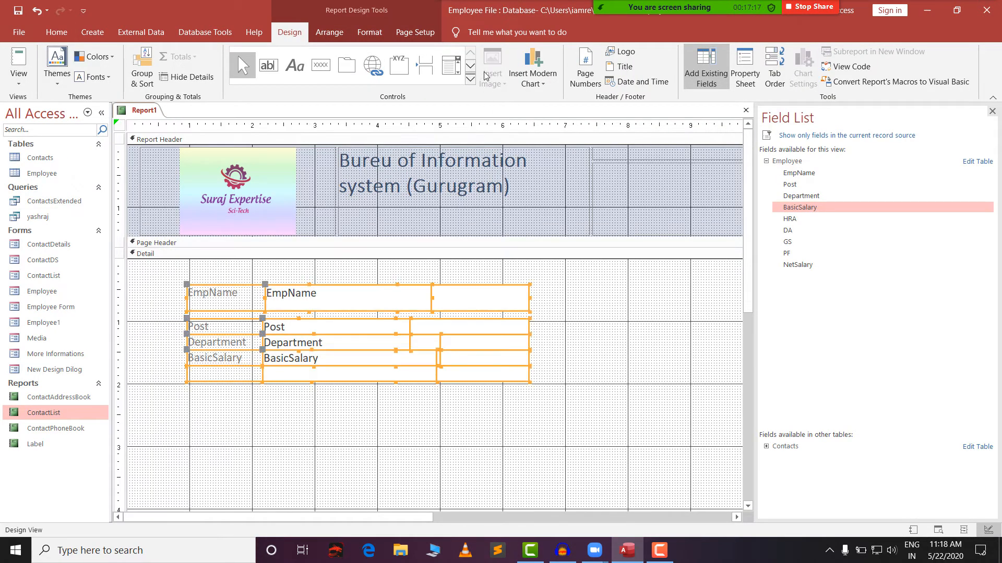
left_click(56, 32)
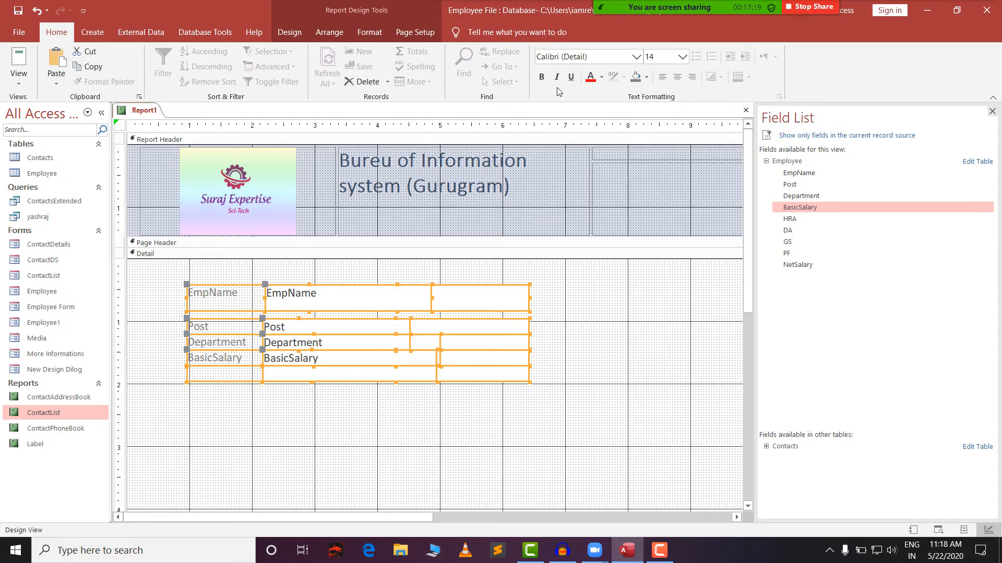
Step: Left-align the text in the selected employee field controls and check the alignment in Report View before returning to Design View
left_click(662, 77)
left_click(23, 86)
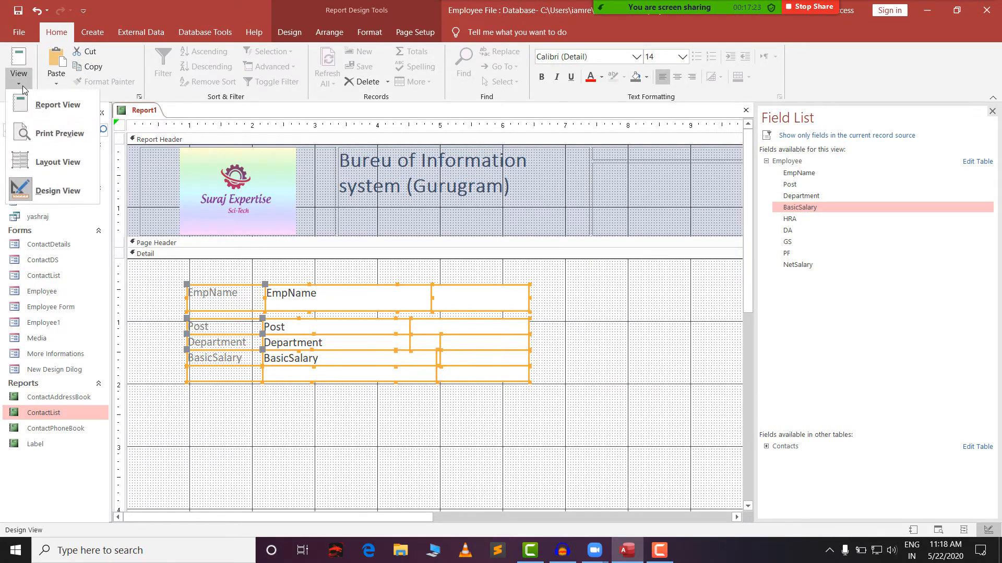
left_click(57, 105)
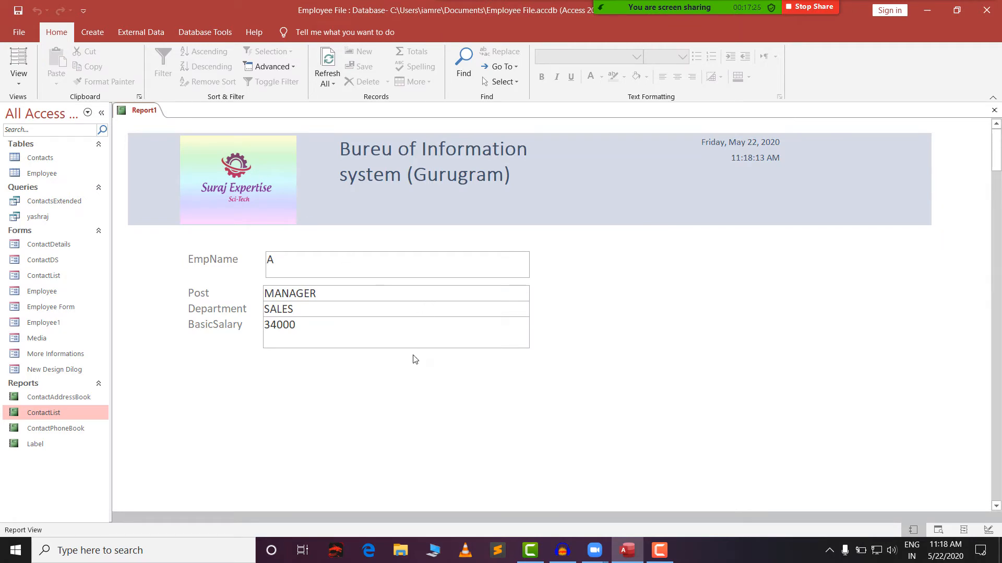
left_click(30, 84)
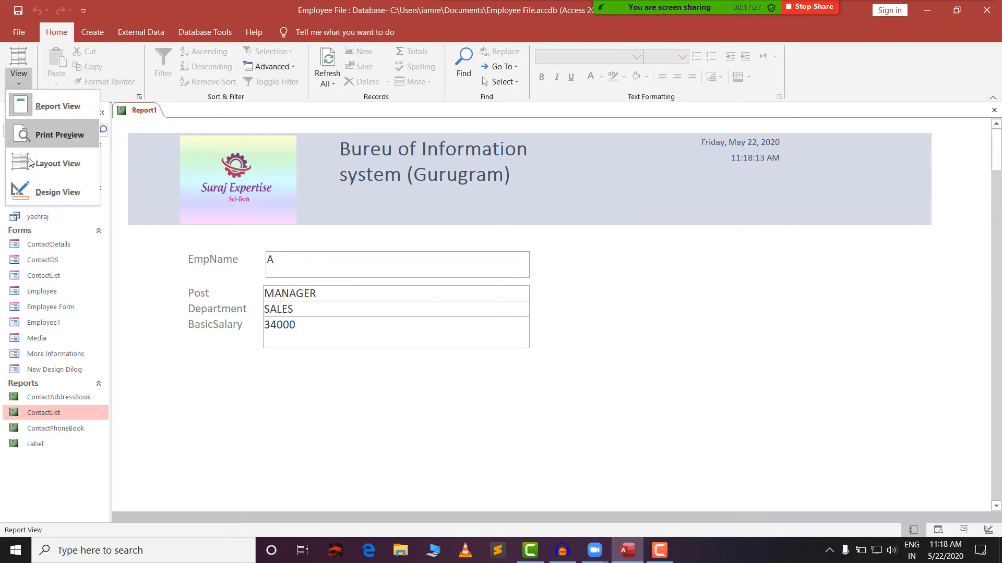
left_click(31, 181)
left_click(481, 405)
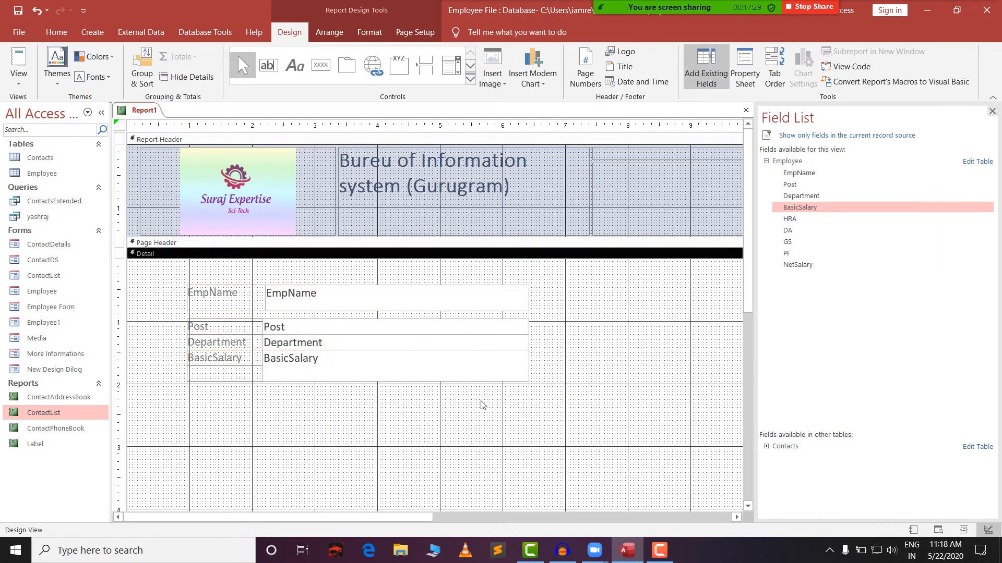
Step: Move the BasicSalary field down in the Detail section and the Department field to just below the full Post box
left_click_drag(571, 350, 180, 420)
left_click(362, 388)
left_click(330, 369)
left_click_drag(329, 370, 319, 427)
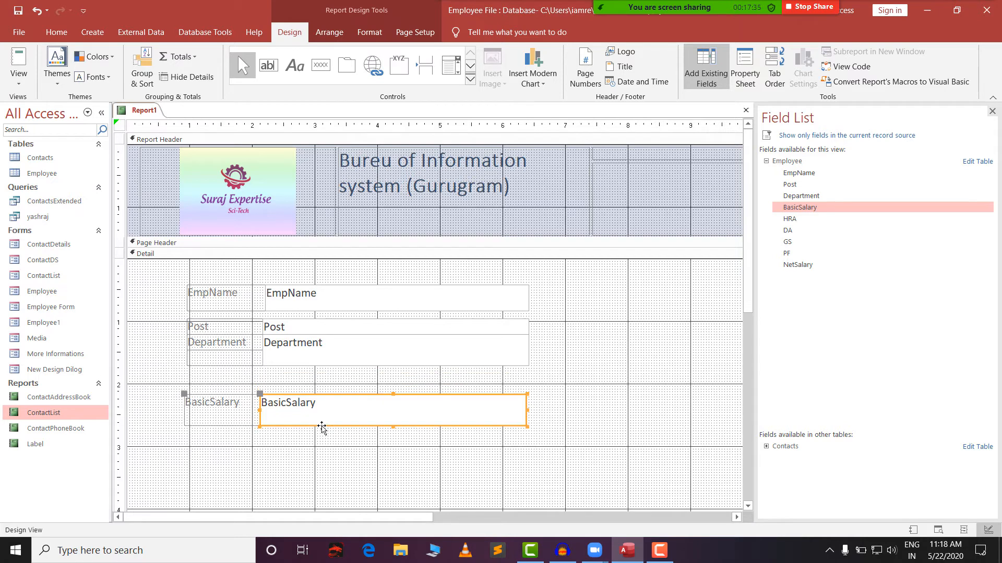
left_click(327, 367)
left_click_drag(329, 370, 330, 384)
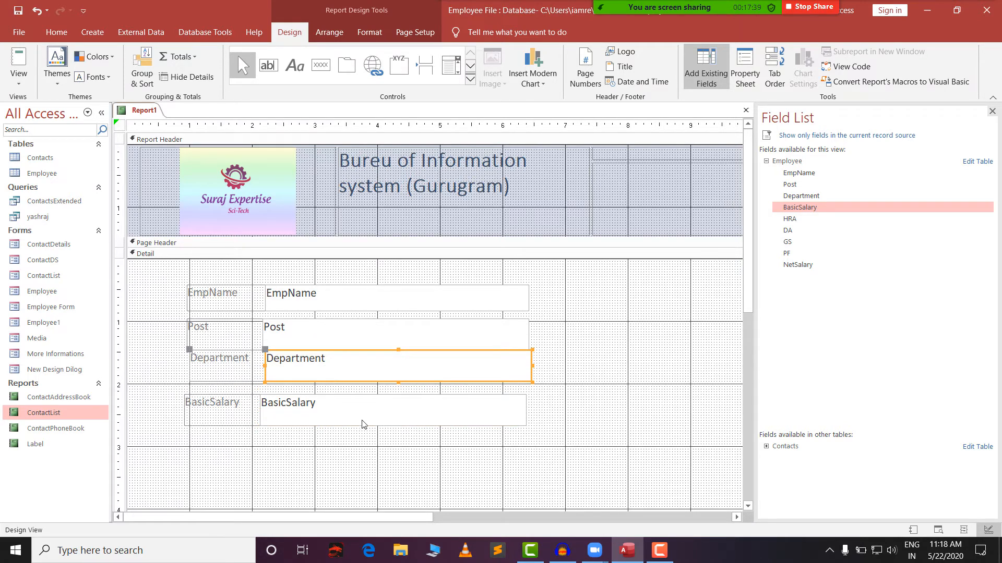
Step: Move the BasicSalary and Department labels and text boxes further down to leave clear gaps between them and Post
left_click_drag(601, 428, 157, 412)
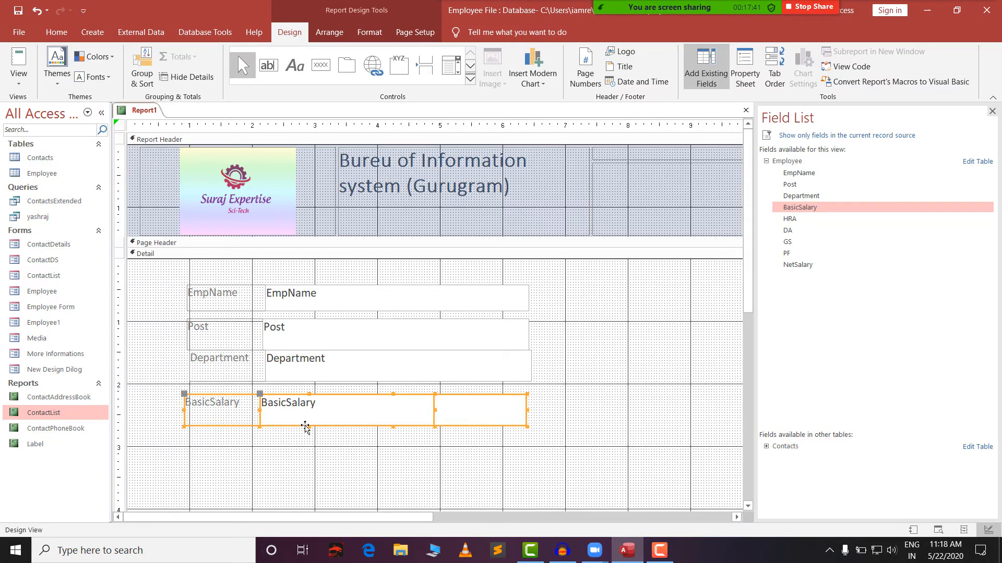
left_click_drag(306, 427, 305, 456)
left_click_drag(530, 392, 151, 362)
left_click_drag(302, 385, 296, 403)
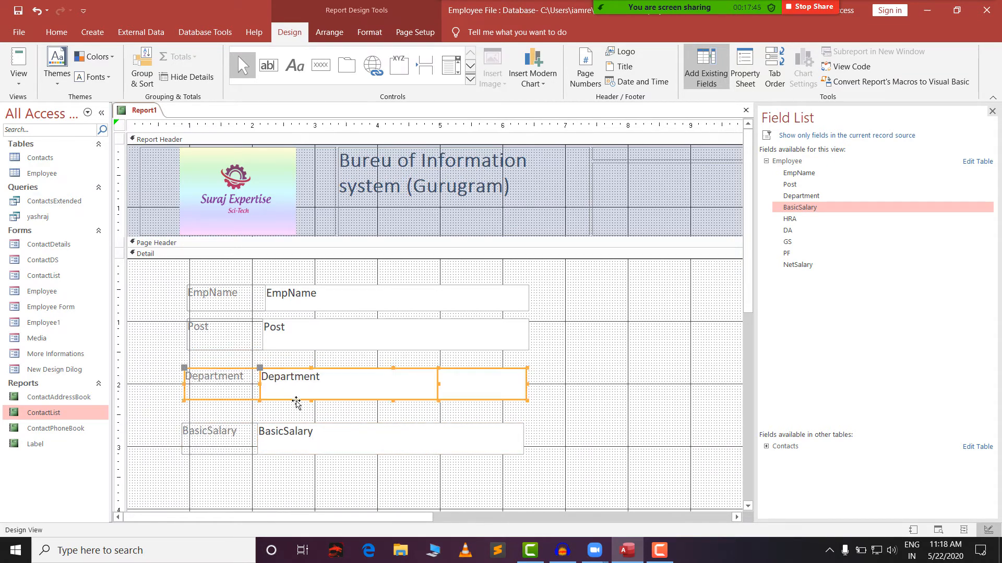
left_click(525, 423)
Step: Shift the Post and Department labels and text boxes slightly left to line up with the BasicSalary field
left_click_drag(601, 366, 139, 335)
left_click_drag(223, 347, 218, 348)
left_click(244, 417)
left_click(244, 421)
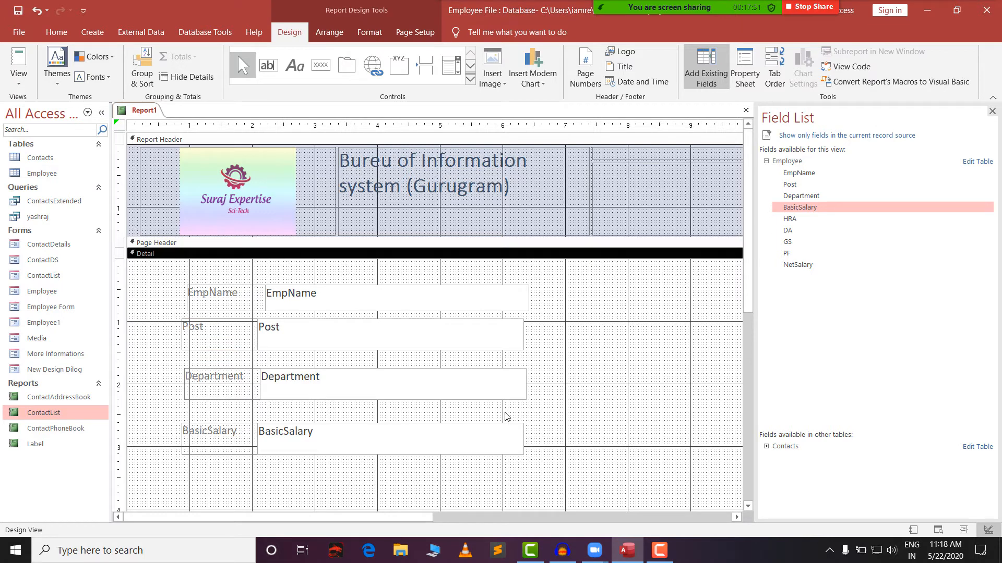
left_click_drag(562, 413, 204, 401)
double_click(199, 400)
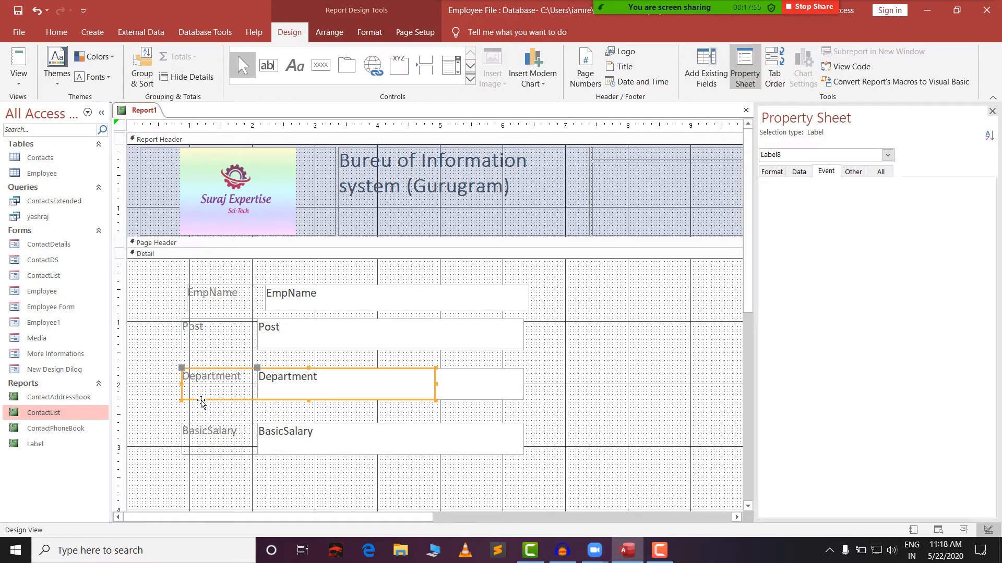
Step: Admit the waiting meeting participant, and shift the EmpName label and text box slightly up and left in line with Post
left_click(542, 310)
left_click(647, 104)
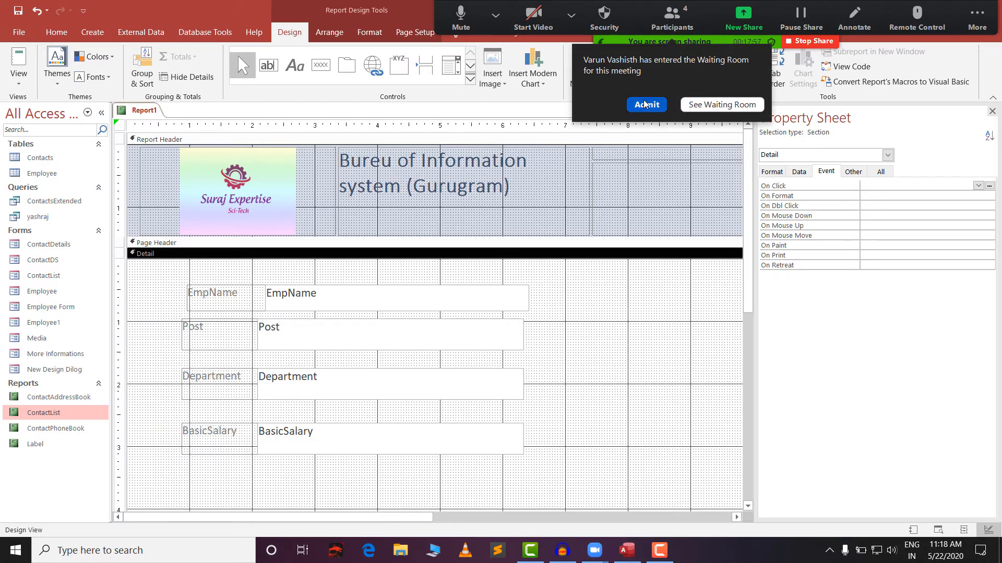
left_click_drag(577, 292, 148, 295)
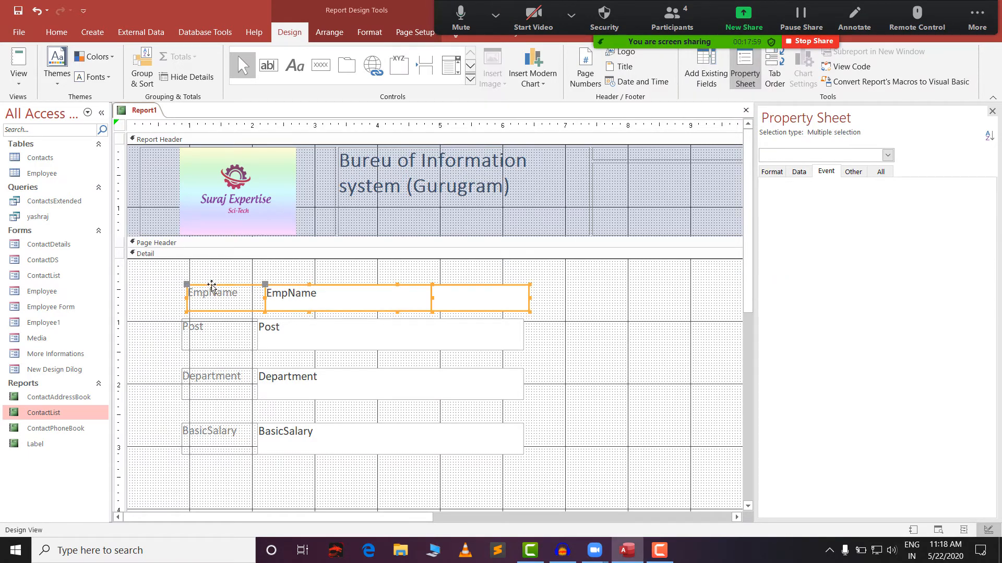
left_click_drag(213, 287, 207, 282)
left_click_drag(477, 393, 479, 392)
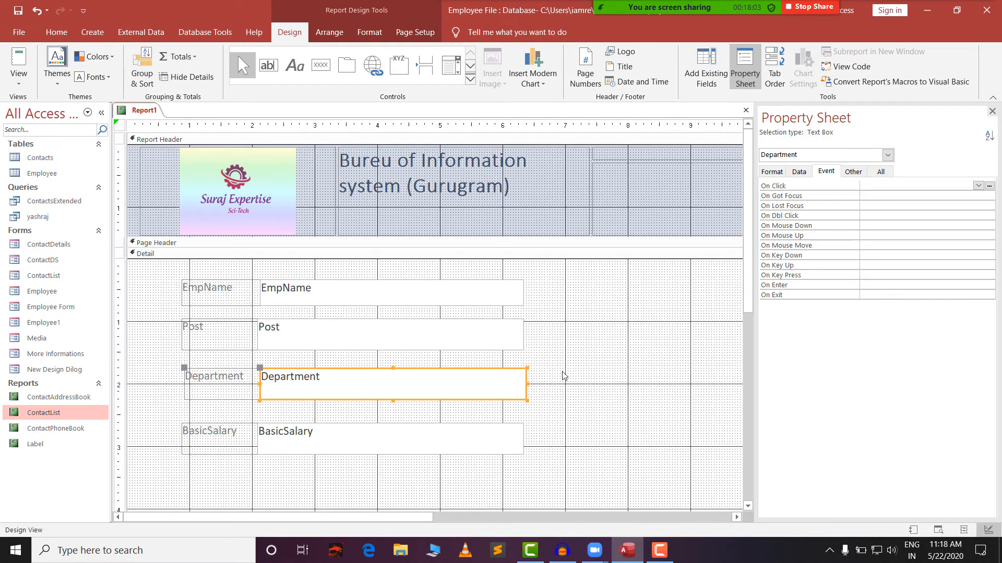
left_click(461, 367)
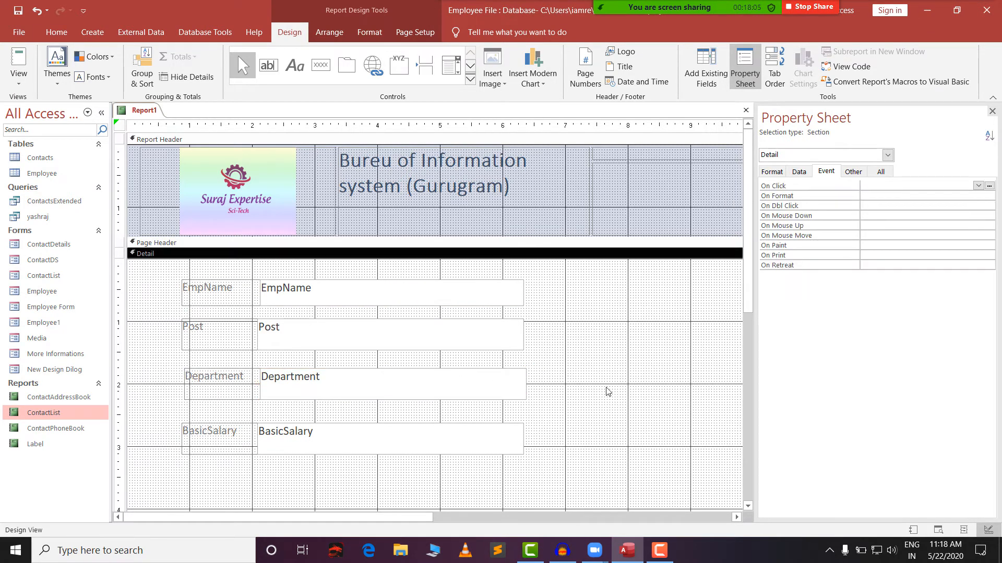
key("ctrl+z")
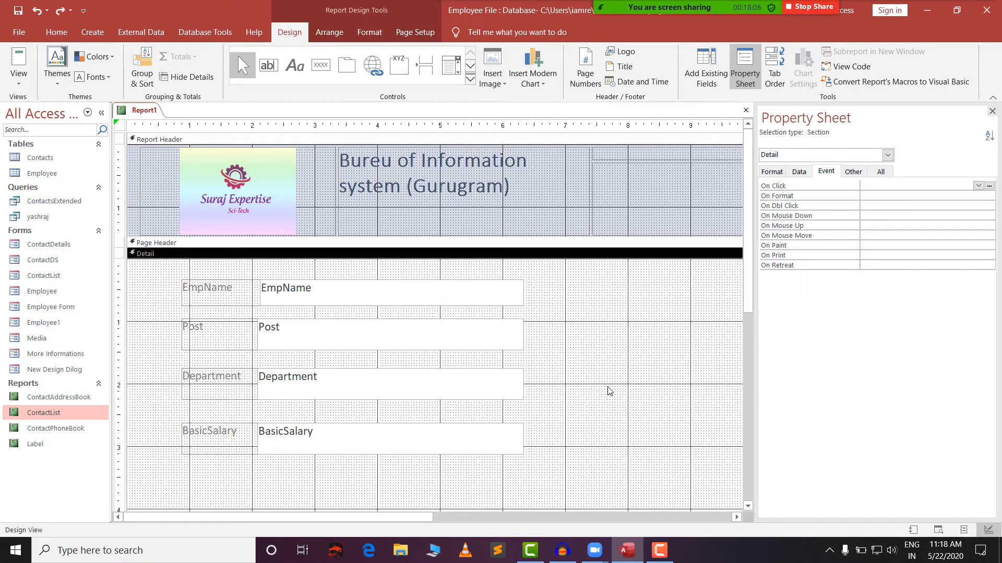
Step: Check the spacing and alignment of the employee fields in Report View, then return to Design View and close the Property Sheet
left_click(19, 85)
left_click(47, 105)
left_click(705, 337)
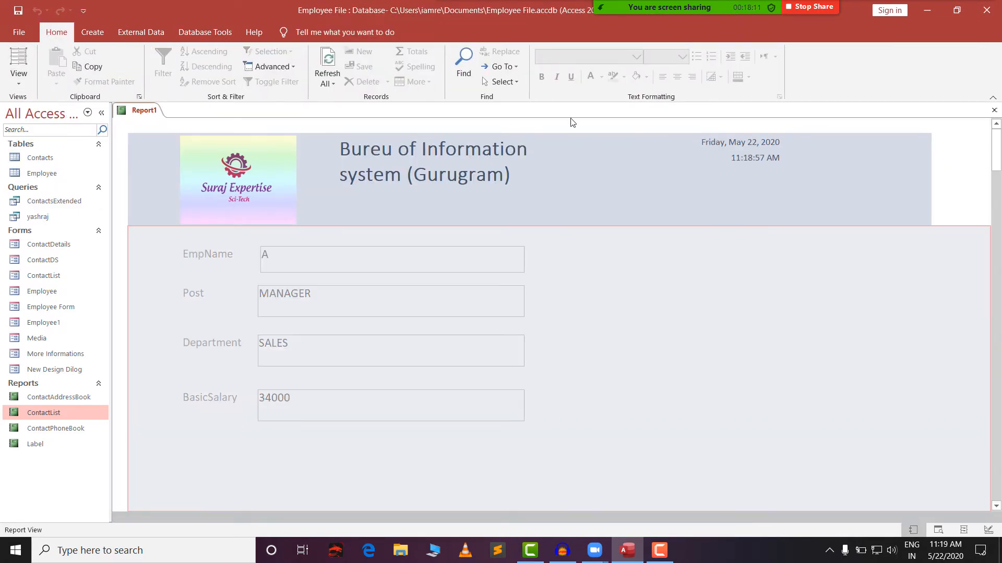
left_click(18, 84)
left_click(47, 190)
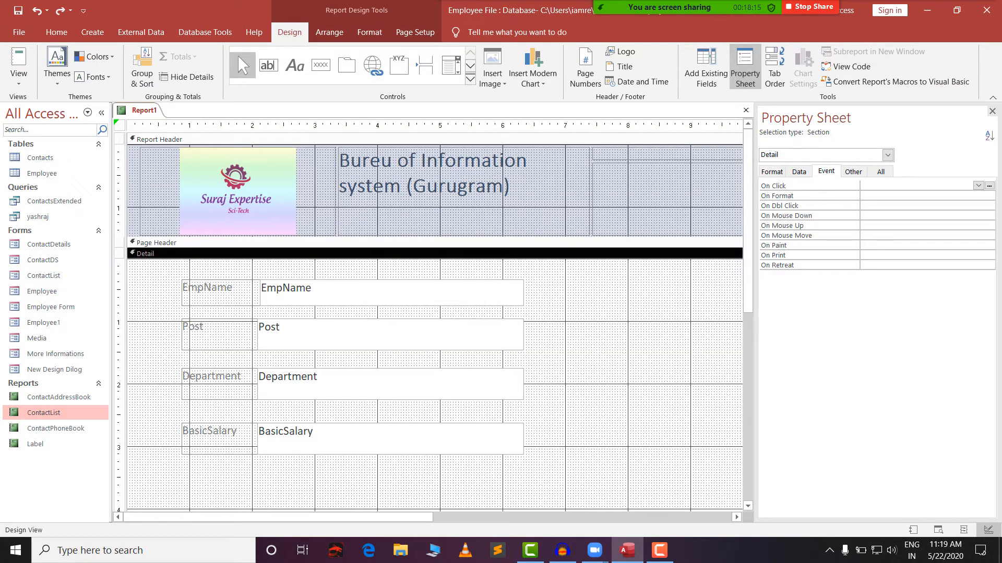
left_click(991, 111)
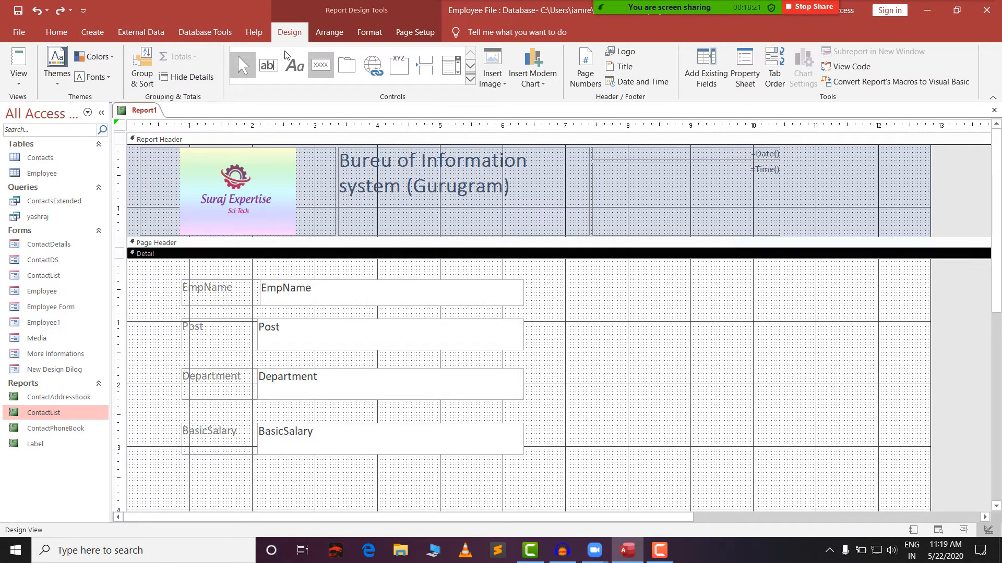
Step: Draw a command button beside the EmpName and Post fields in the Detail section and caption it Next
left_click(323, 66)
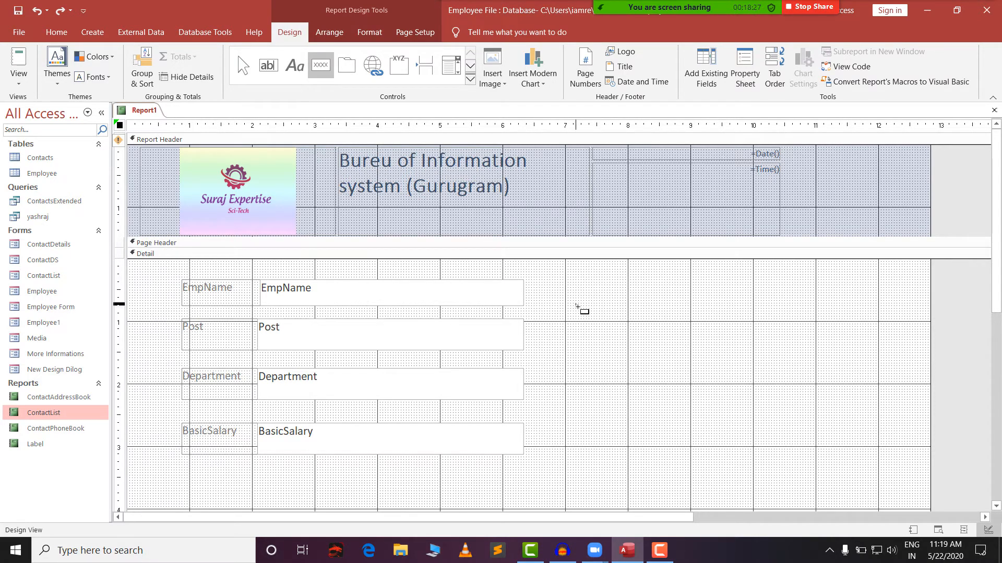
left_click_drag(576, 303, 660, 324)
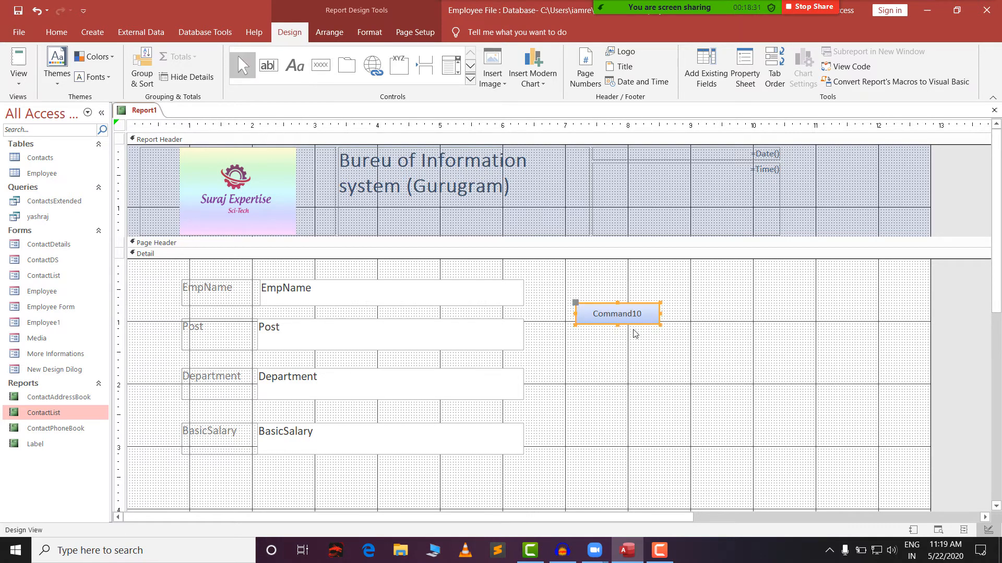
left_click(595, 312)
left_click_drag(593, 312, 645, 312)
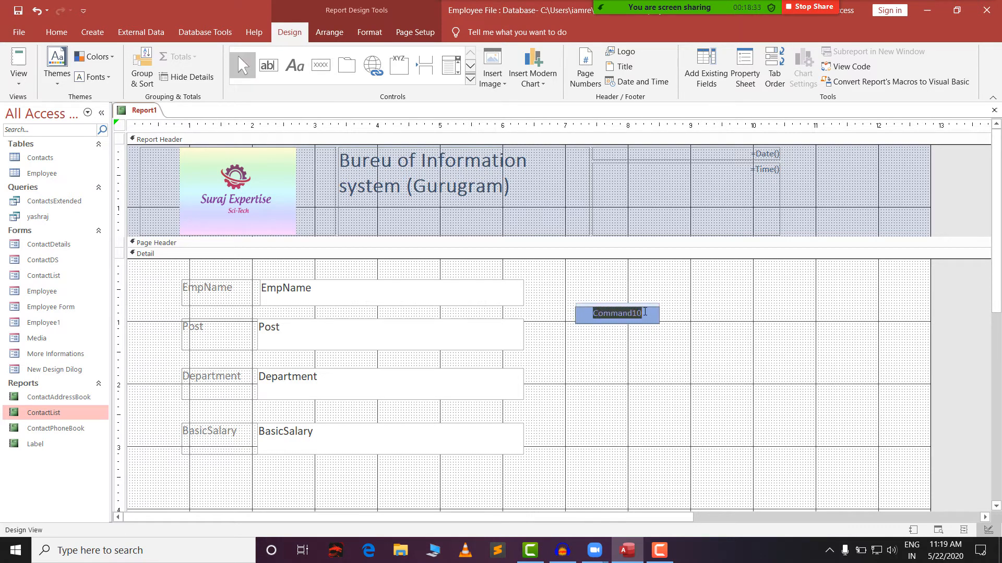
type("Next")
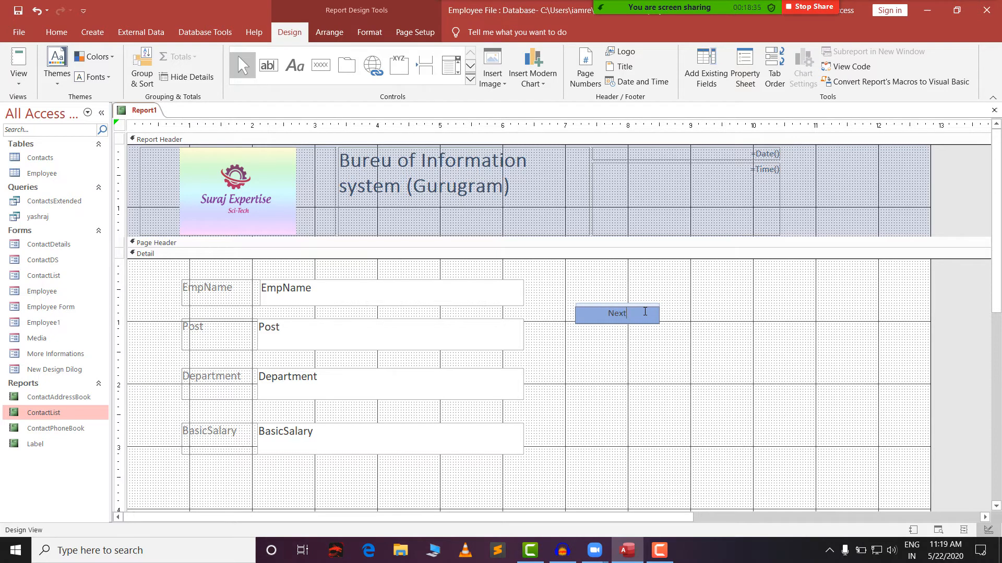
left_click(639, 347)
left_click(629, 319)
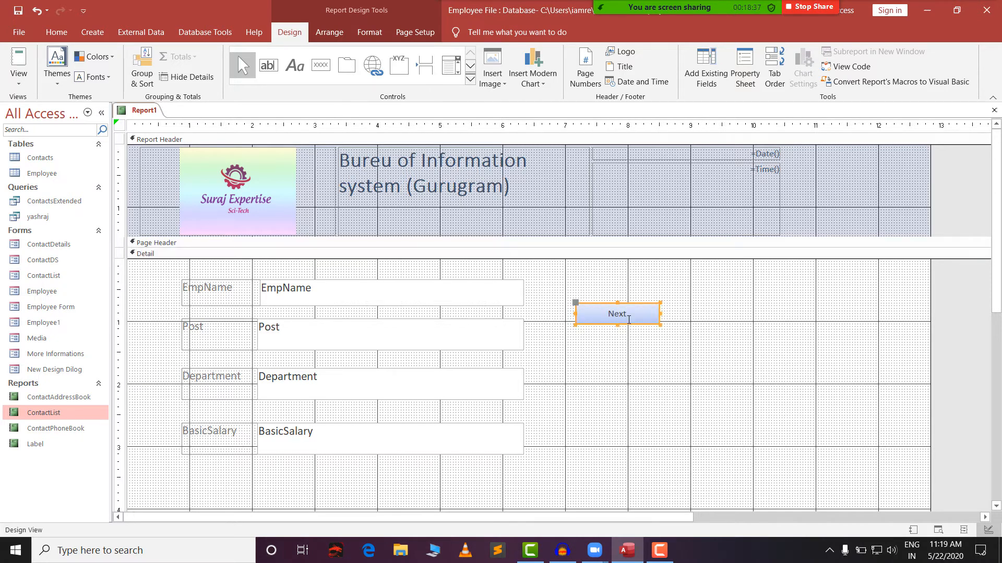
right_click(629, 320)
left_click(592, 320)
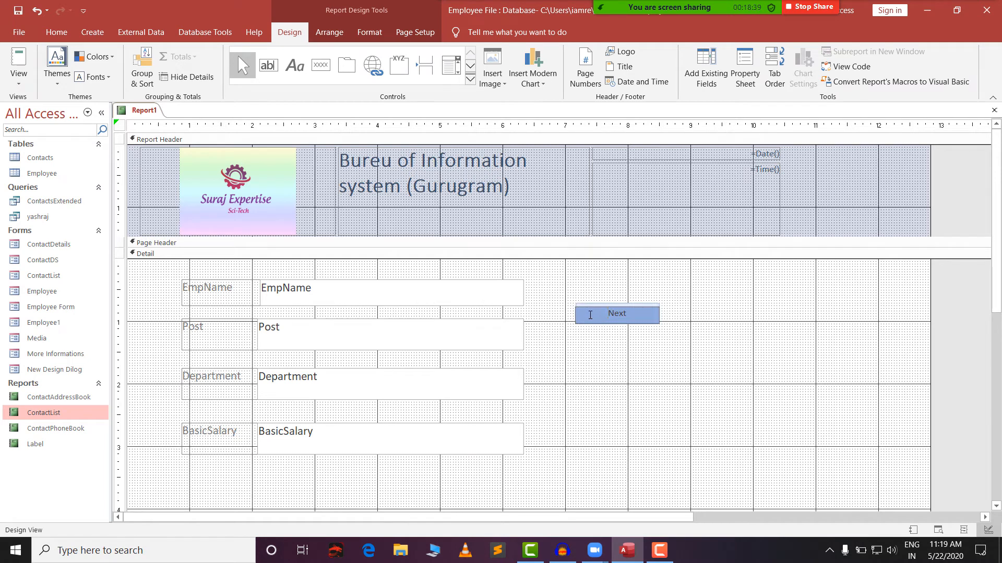
left_click(588, 361)
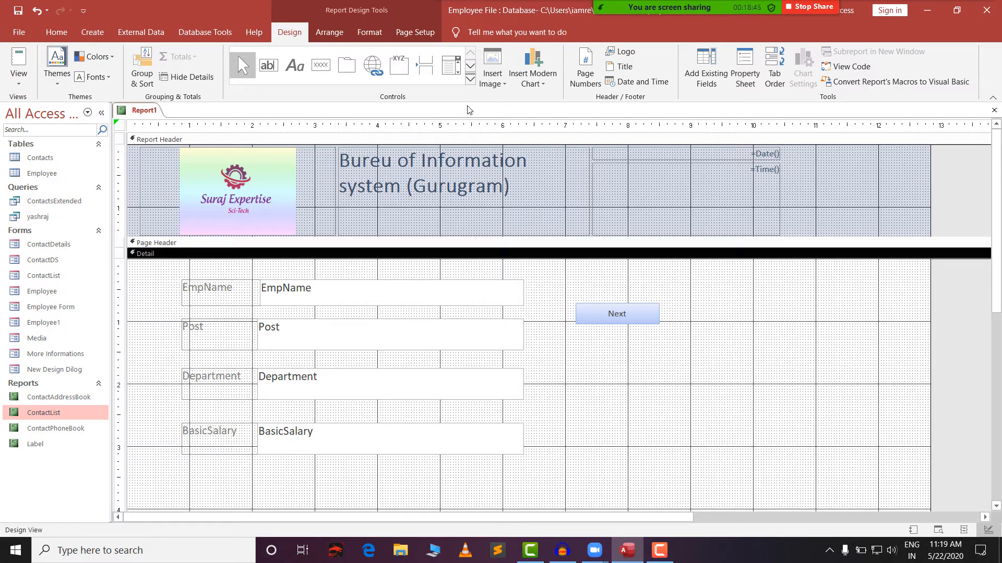
left_click(321, 65)
mouse_move(580, 350)
left_mouse_down()
mouse_move(597, 372)
mouse_move(661, 372)
left_mouse_up()
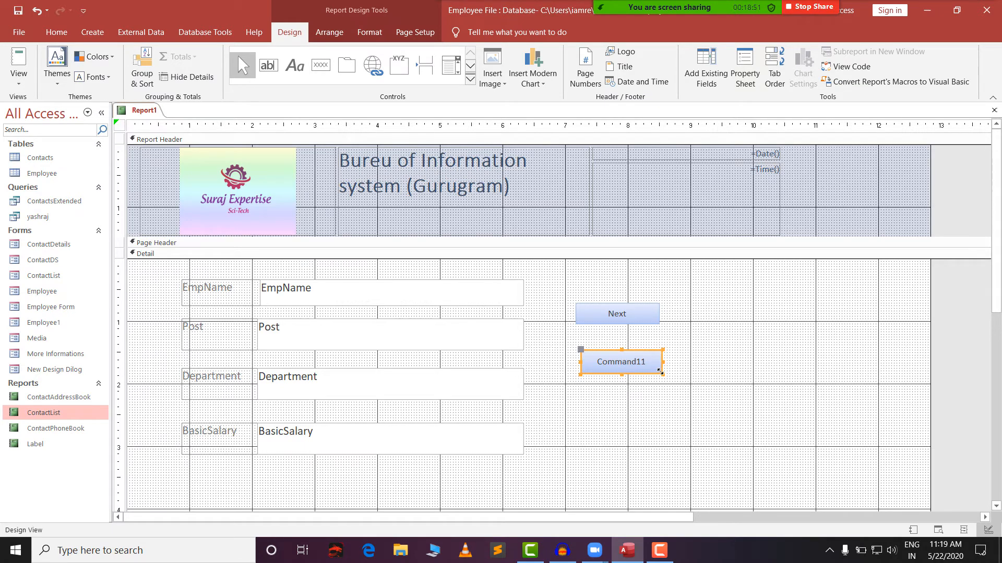
right_click(659, 372)
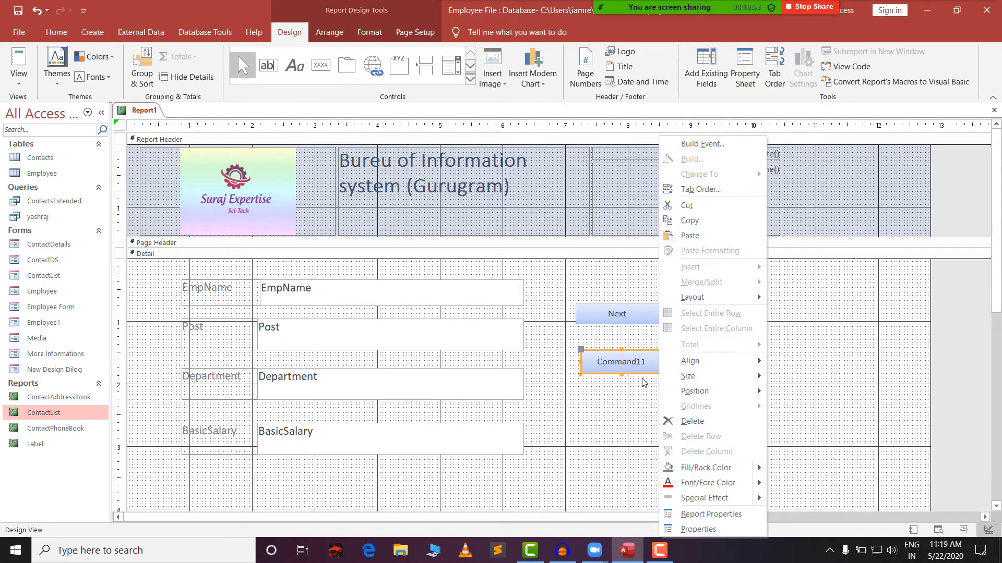
left_click(620, 386)
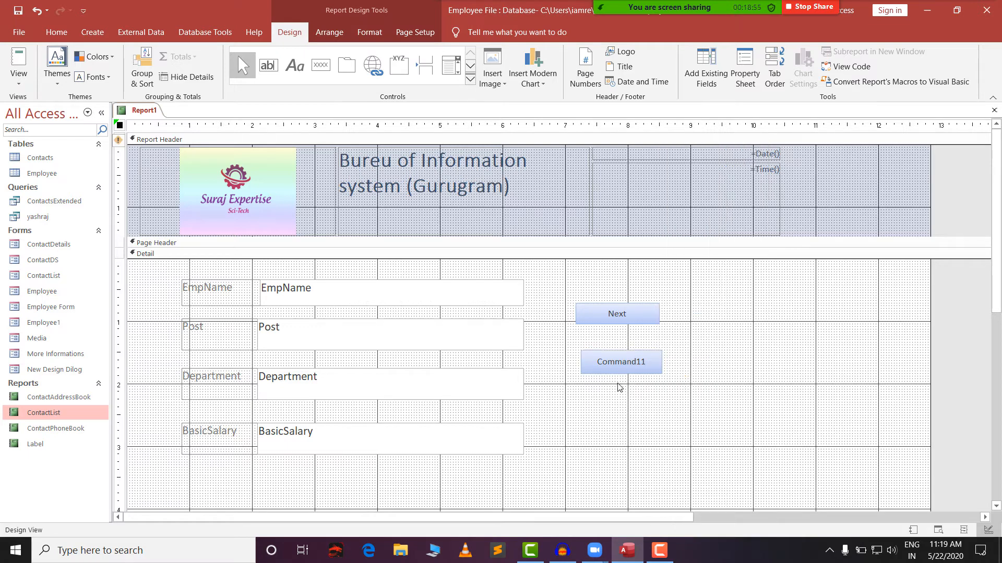
double_click(601, 369)
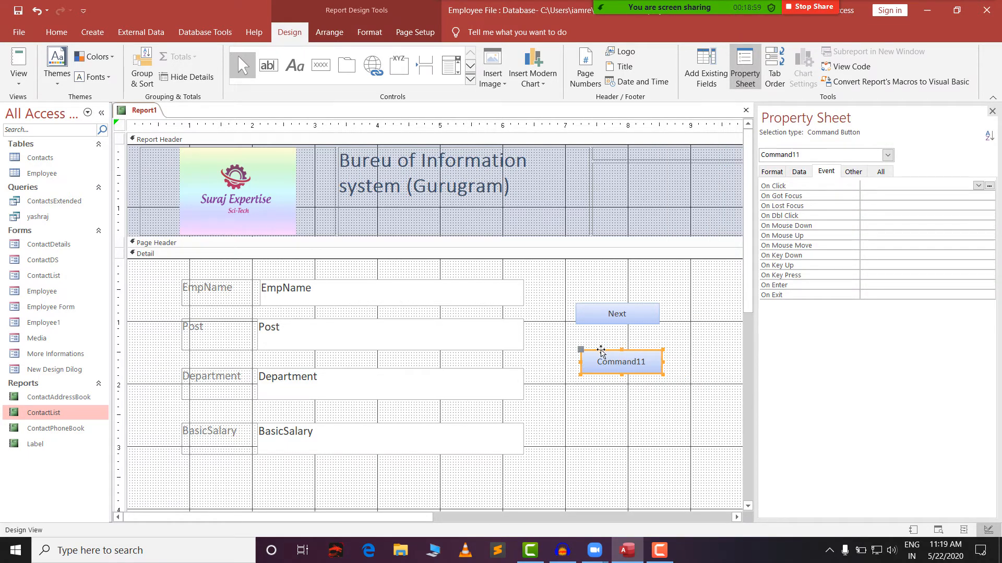
left_click(600, 352)
left_click(593, 353)
left_click(611, 351)
left_click(611, 350)
key("Delete")
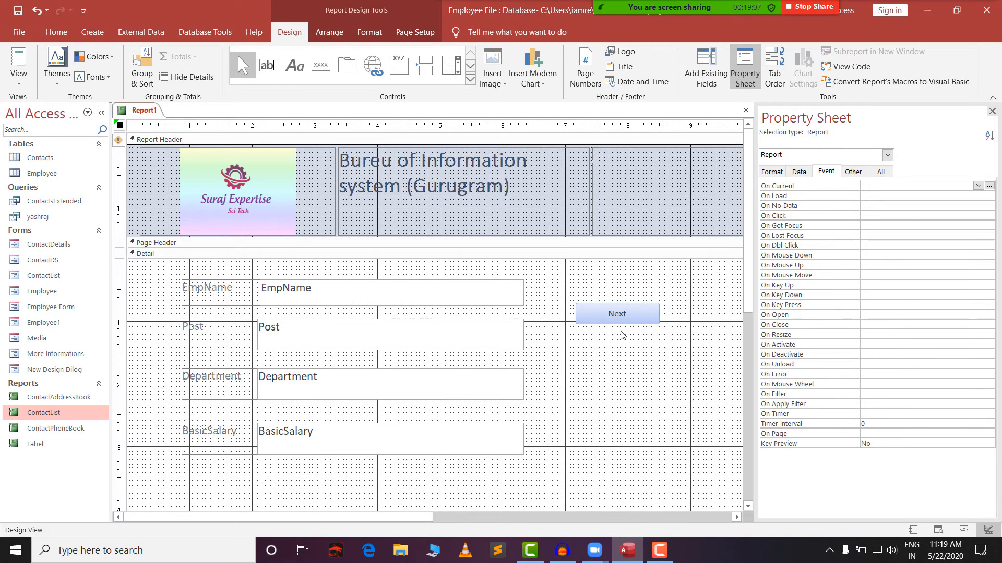
Step: Duplicate the Next button directly below itself and caption the copy Pre
left_click(610, 318)
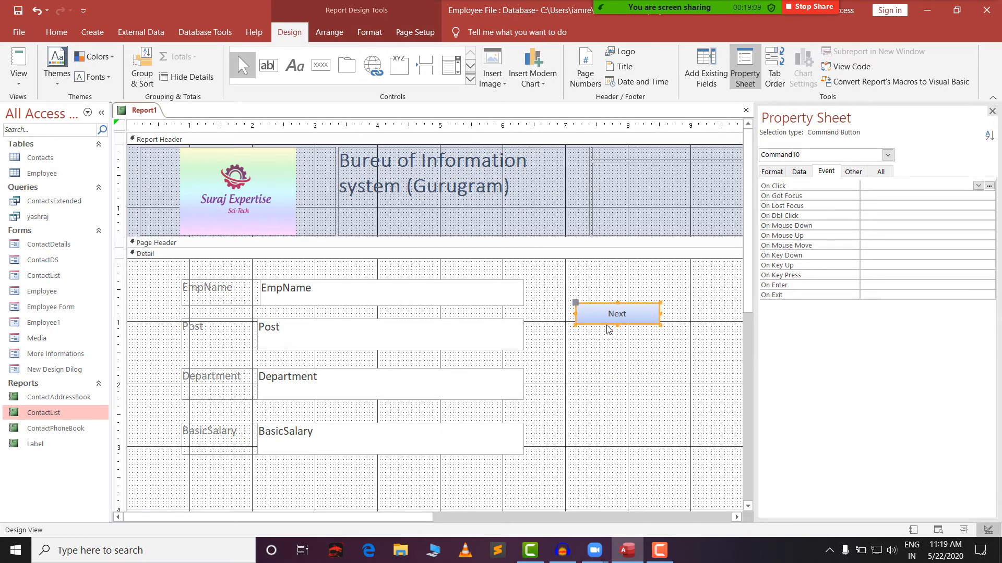
key("ctrl+v")
left_click(609, 340)
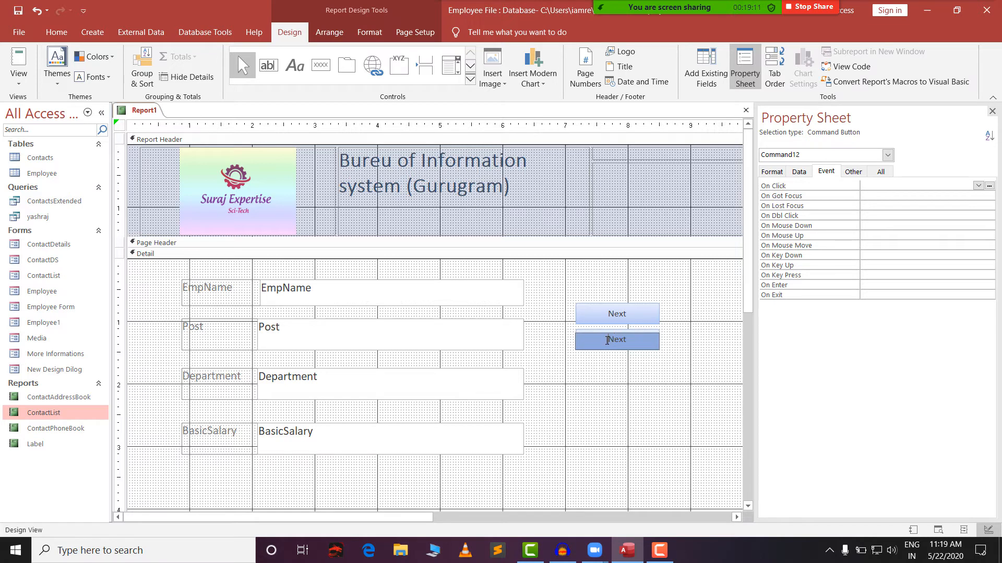
left_click_drag(607, 340, 635, 342)
type("Pre")
left_click(655, 392)
Step: Assign an event procedure to the Next button's On Click event, view its code, and close the code editor
left_click(625, 315)
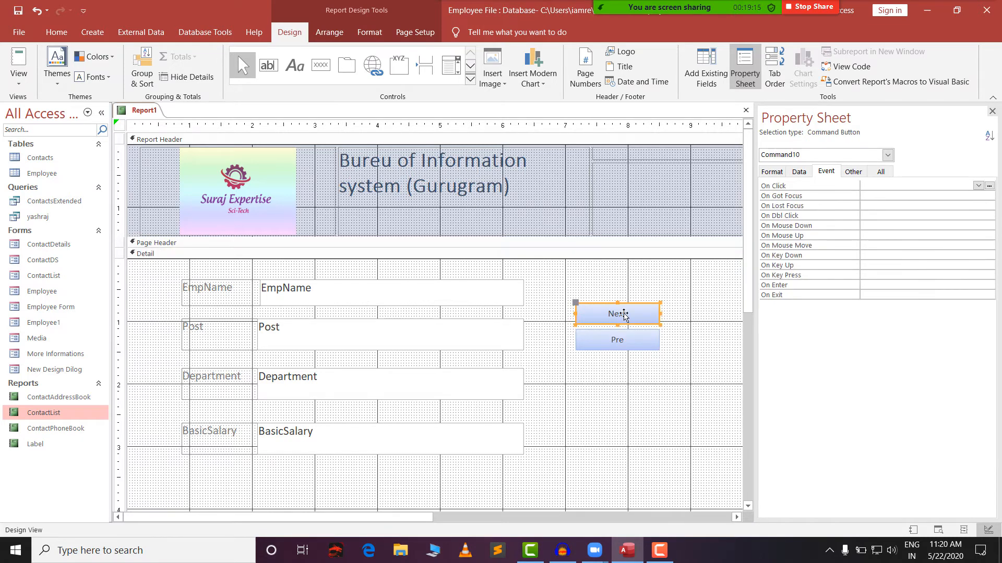
left_click(806, 175)
left_click(826, 173)
left_click(778, 174)
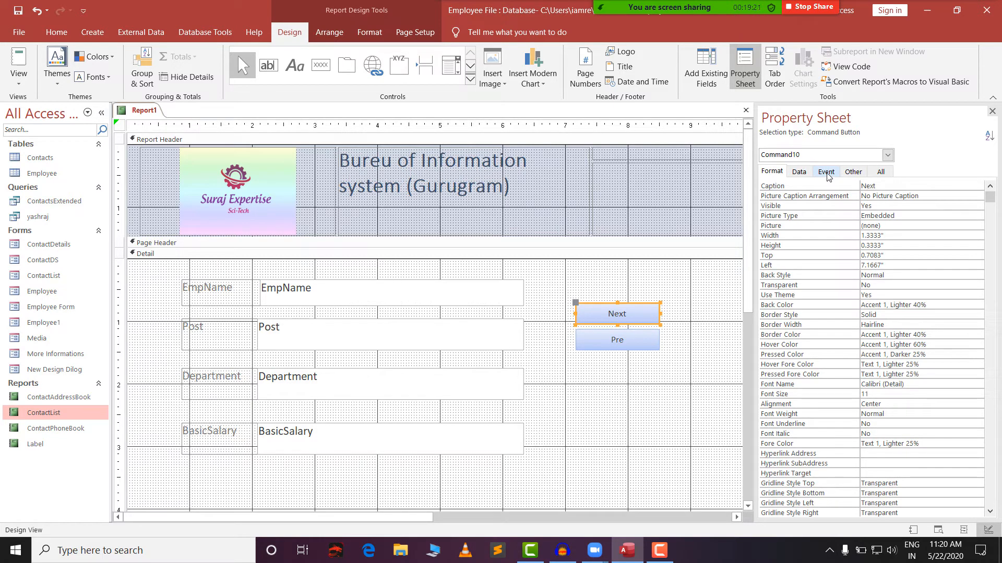
left_click(827, 173)
left_click(951, 186)
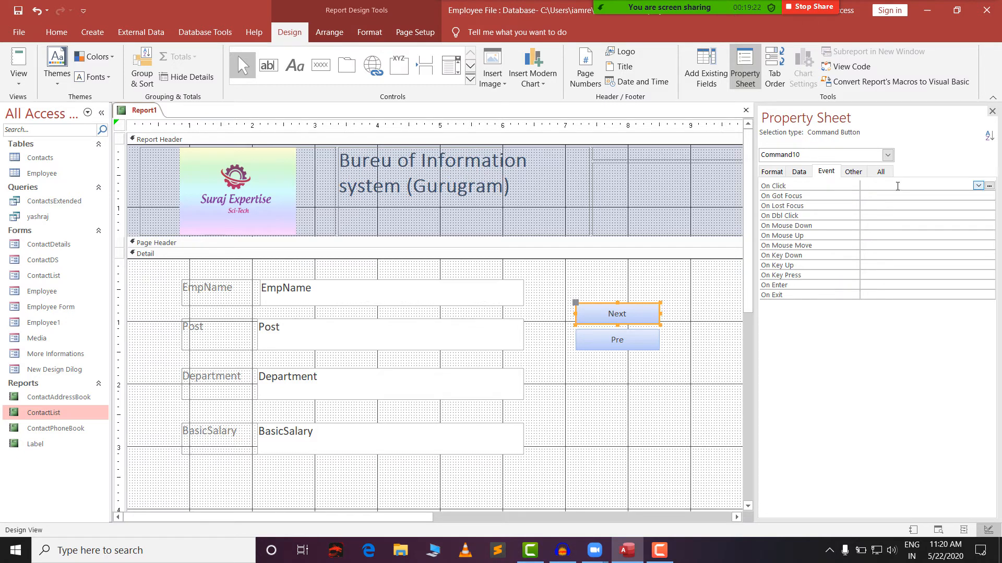
left_click(977, 186)
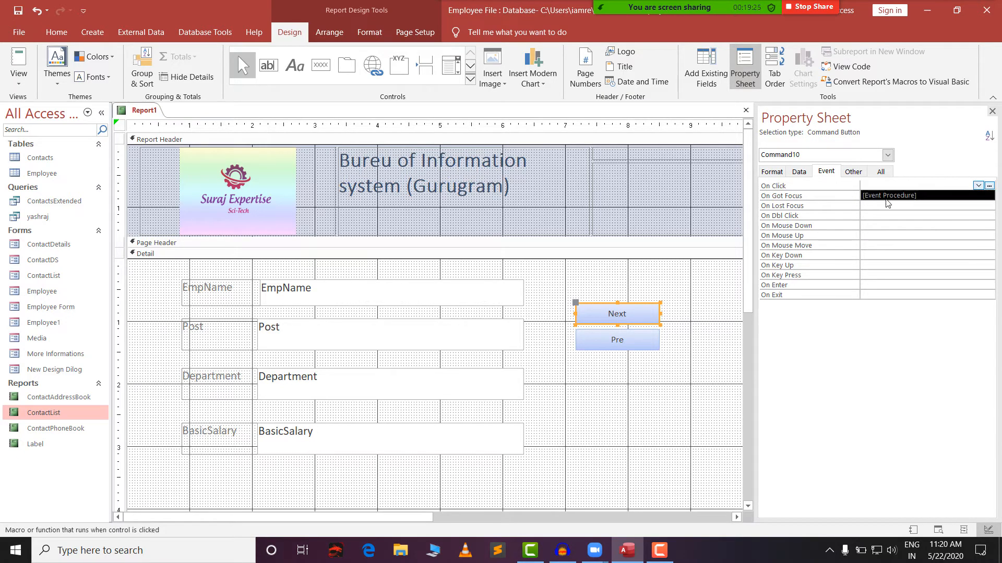
left_click(889, 195)
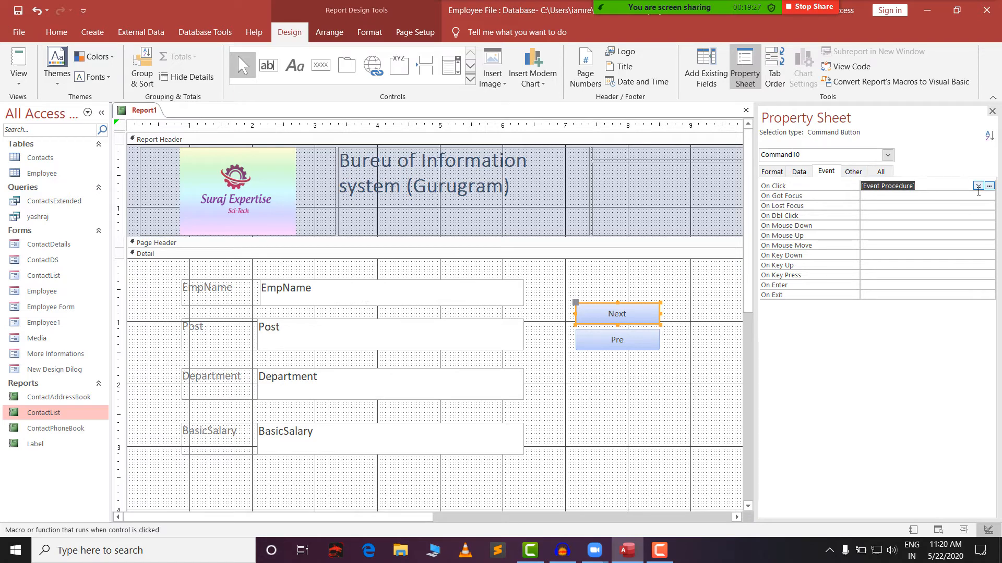
left_click(990, 186)
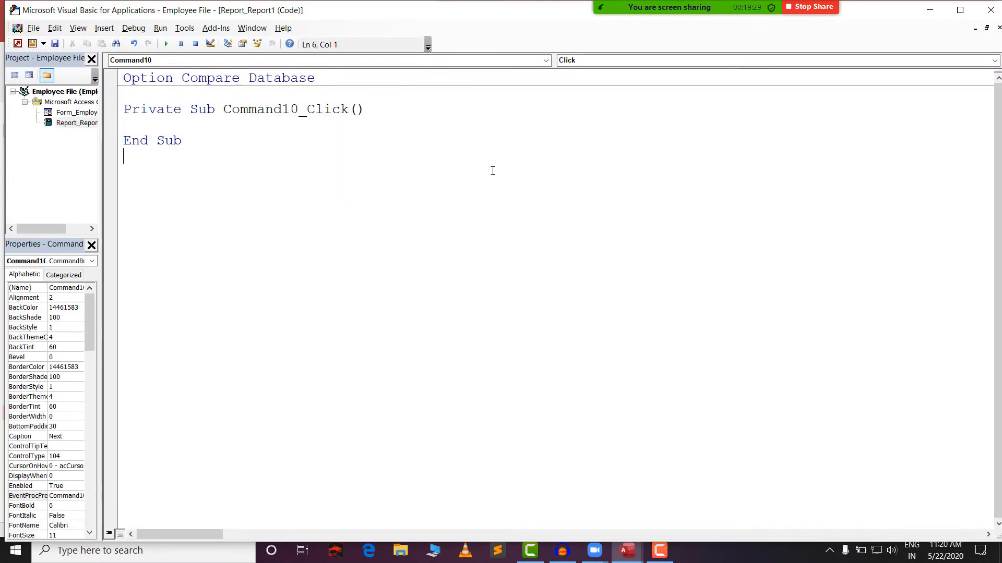
left_click(162, 130)
left_click_drag(383, 10, 336, 134)
left_click(956, 134)
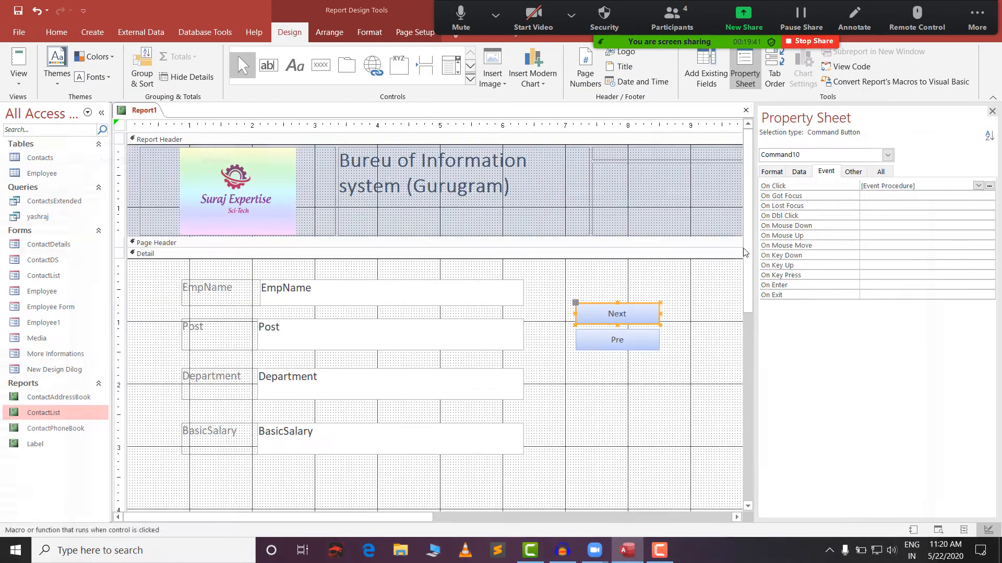
Step: Close the Property Sheet, check the report in Report View, and close it, saving it as Report1
left_click(991, 111)
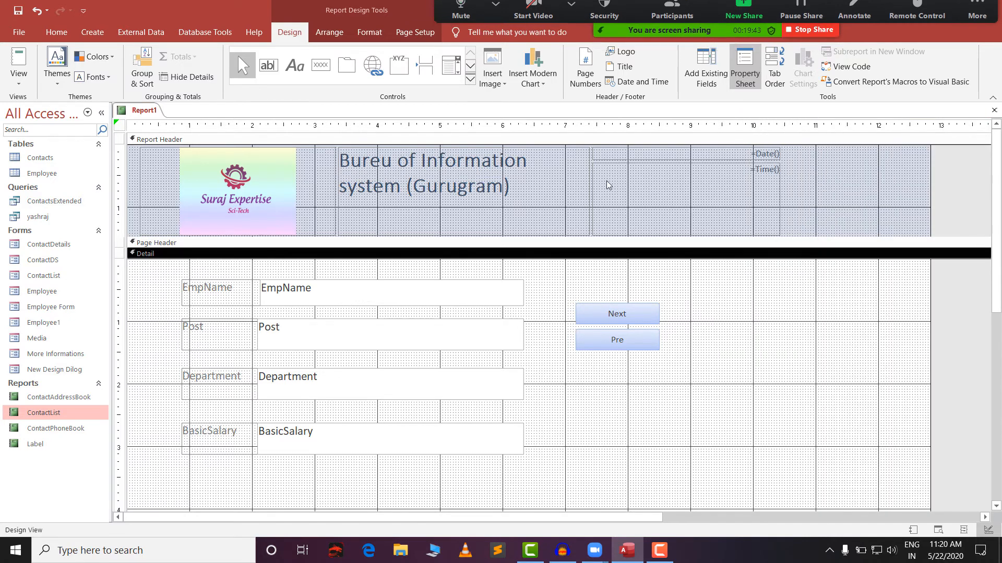
left_click(19, 78)
left_click(31, 110)
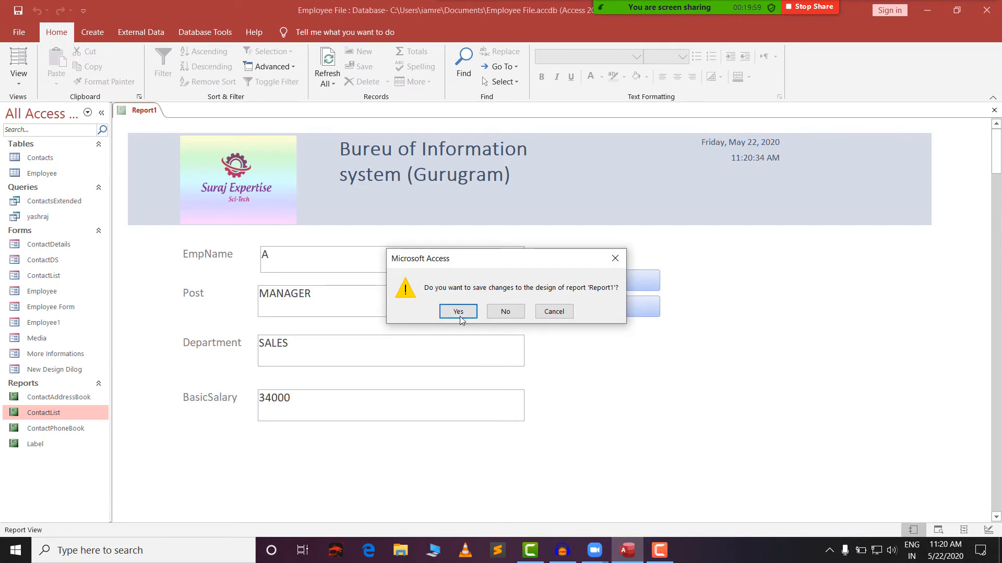
left_click(455, 311)
left_click(492, 220)
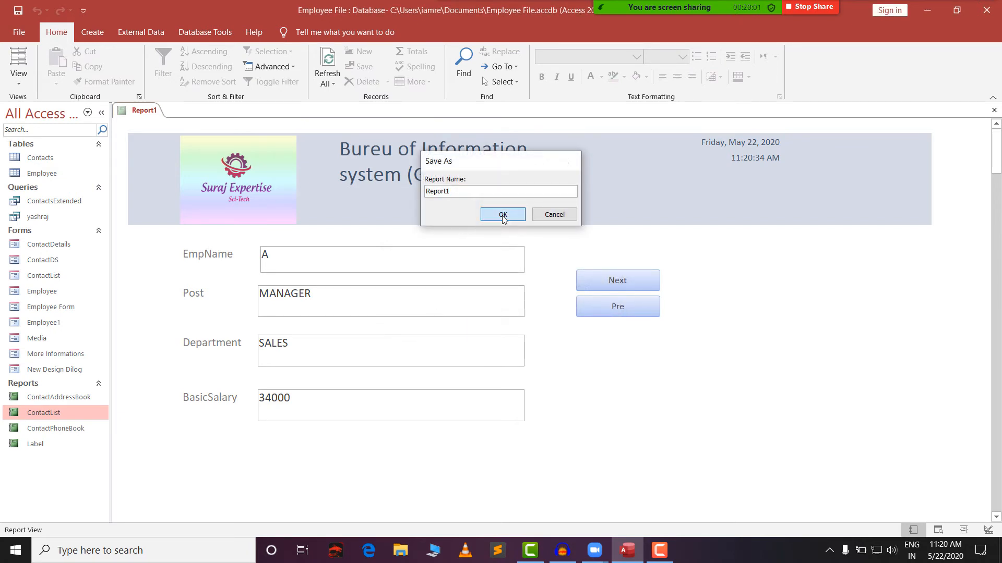
left_click(92, 32)
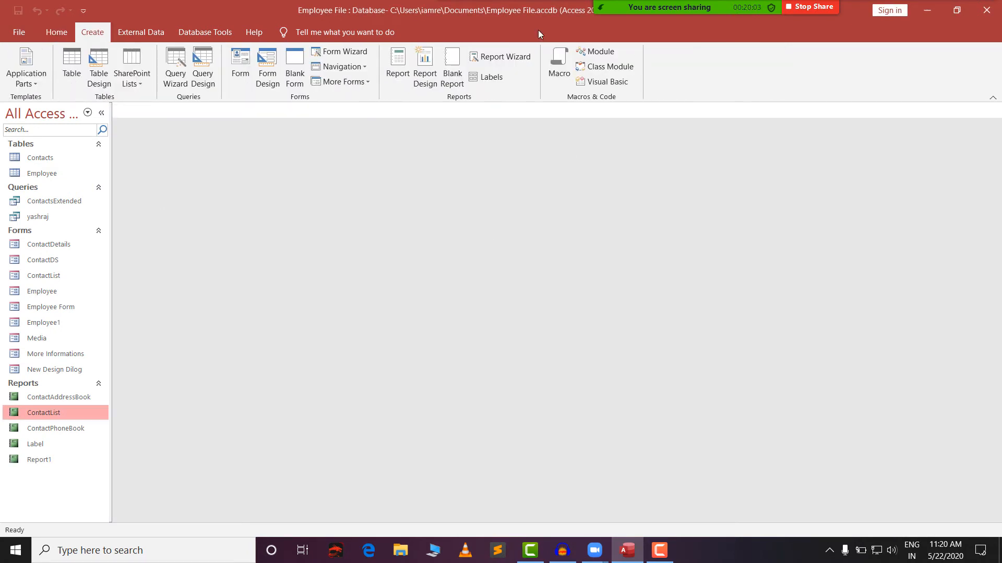
left_click(498, 77)
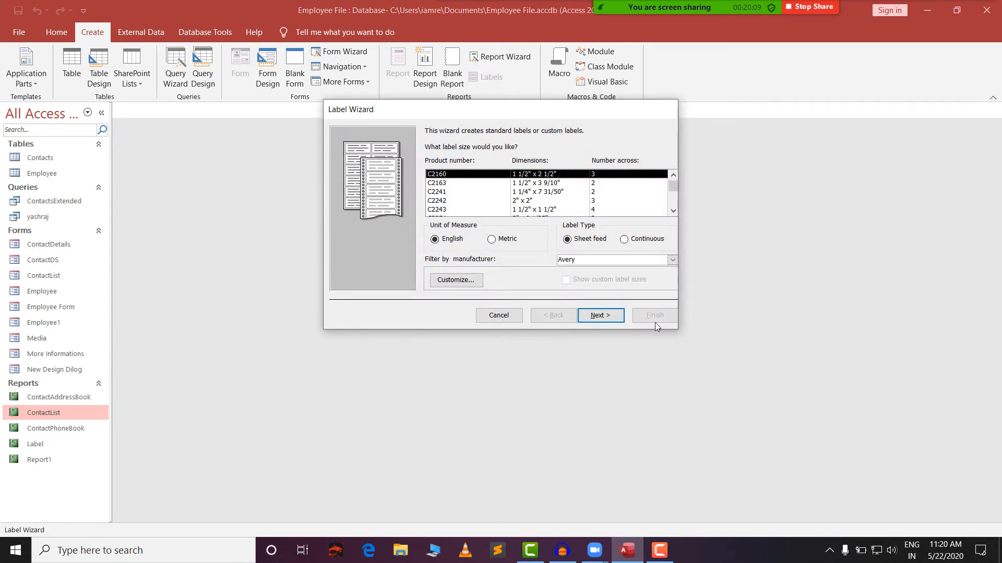
left_click(600, 315)
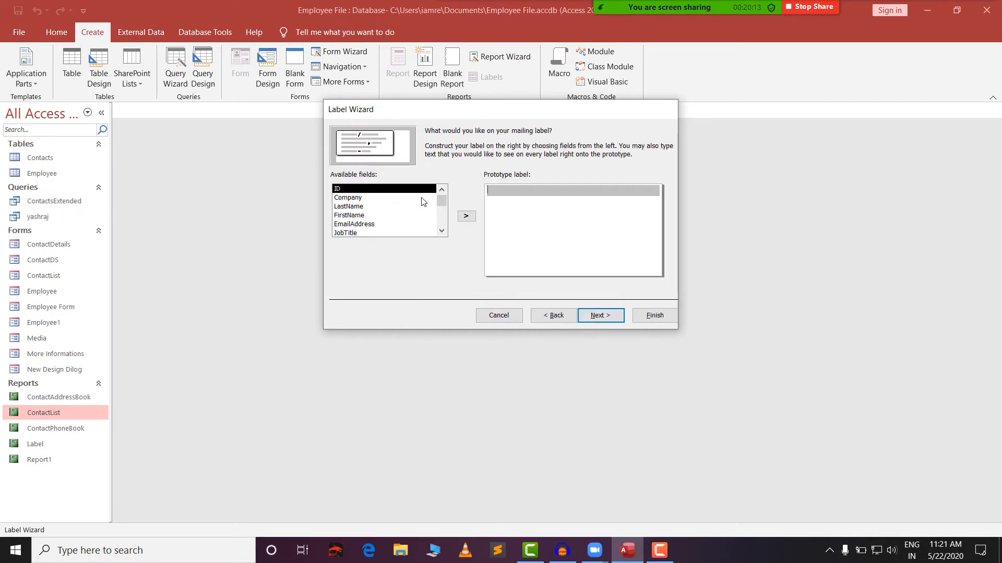
left_click(364, 199)
left_click(466, 215)
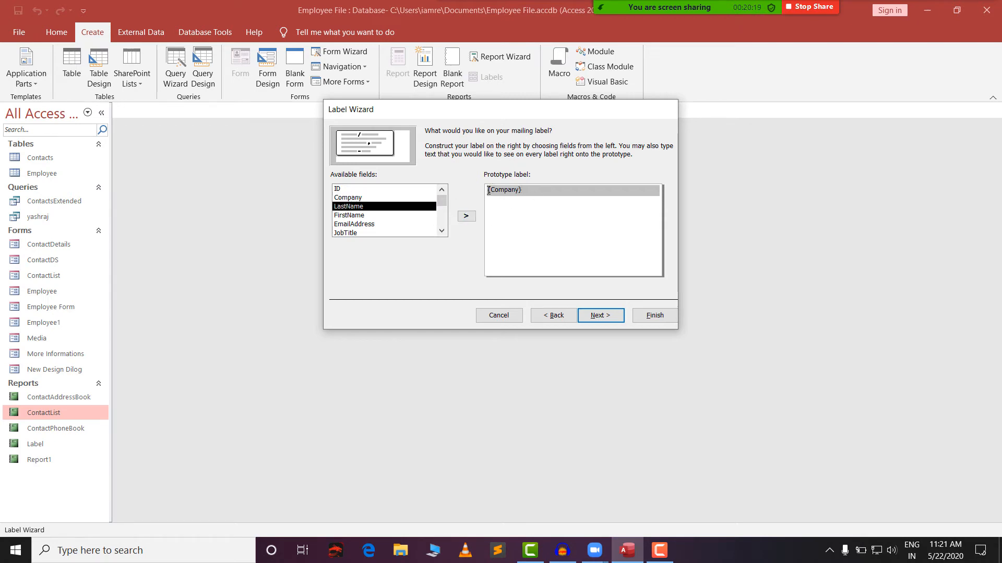
left_click(499, 315)
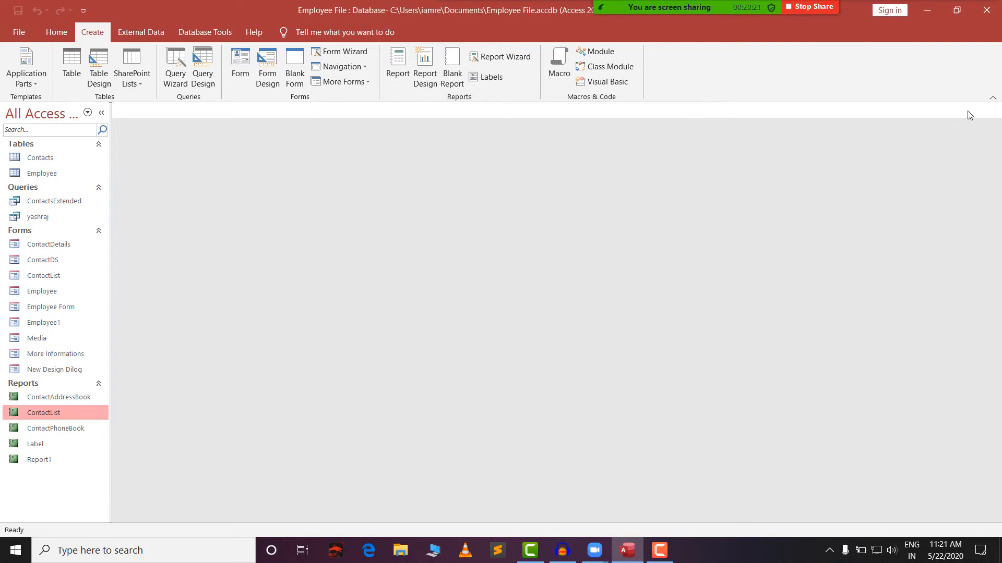
Step: Open the recent New Emp Data database and look over the tables and forms it contains
left_click(10, 34)
left_click(39, 117)
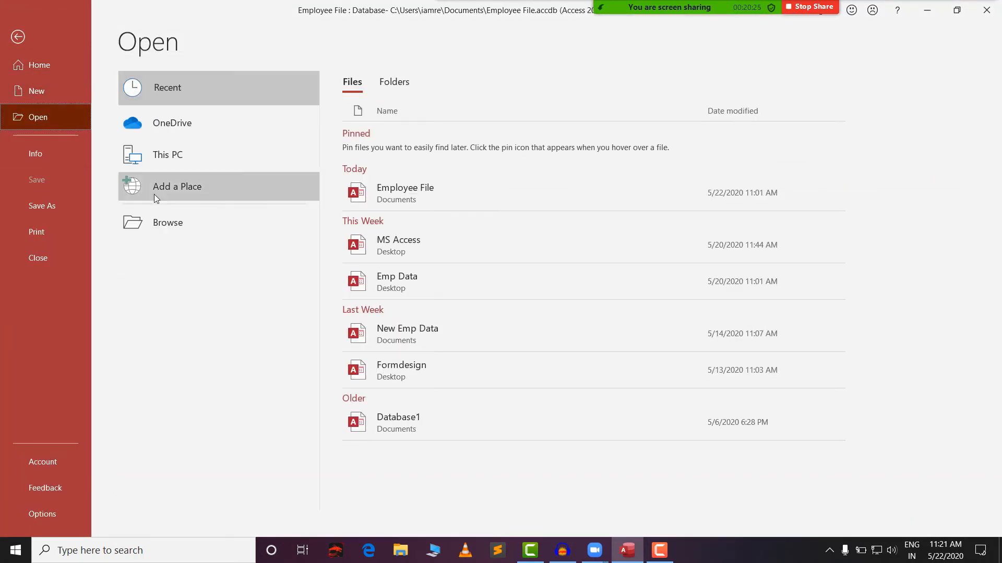
left_click(422, 340)
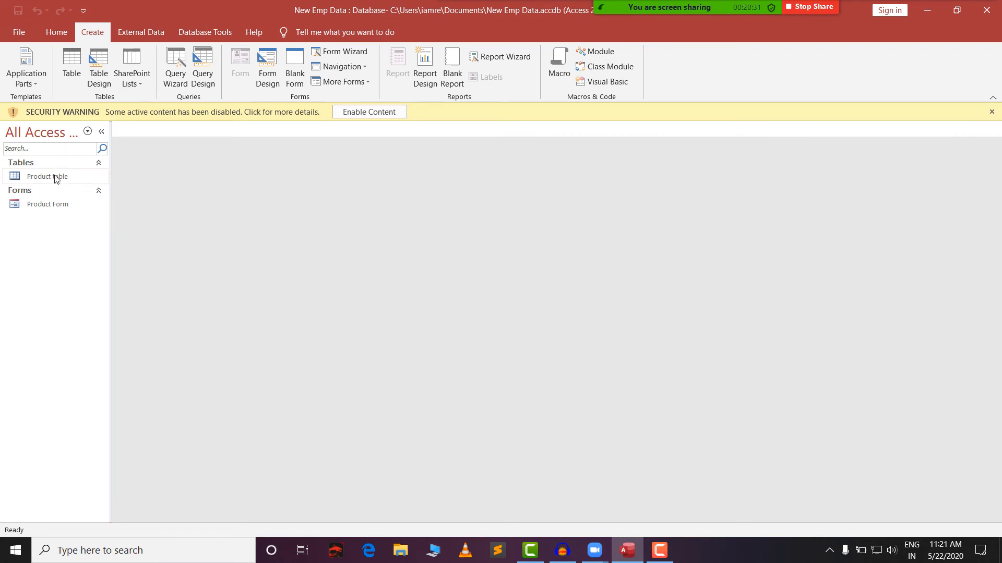
Step: Open the employee_list__ms_access__ database from D:\Files\Access File in File Explorer and enable its active content
left_click(920, 12)
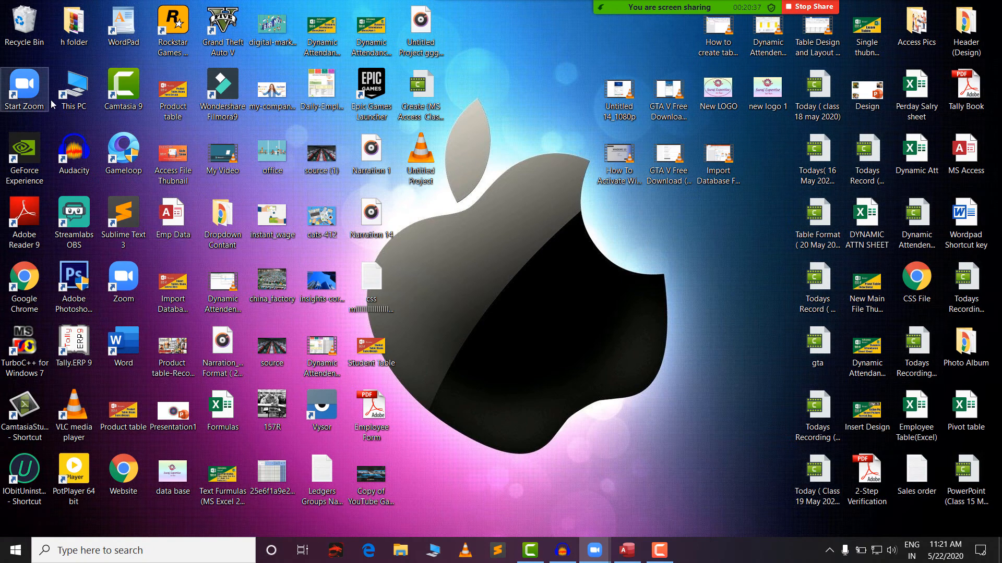
double_click(70, 100)
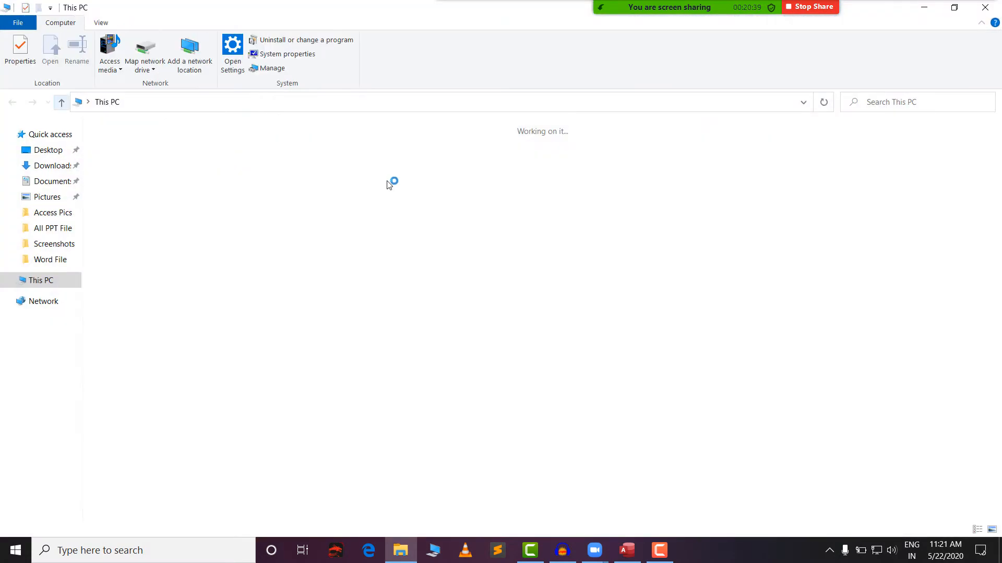
double_click(355, 236)
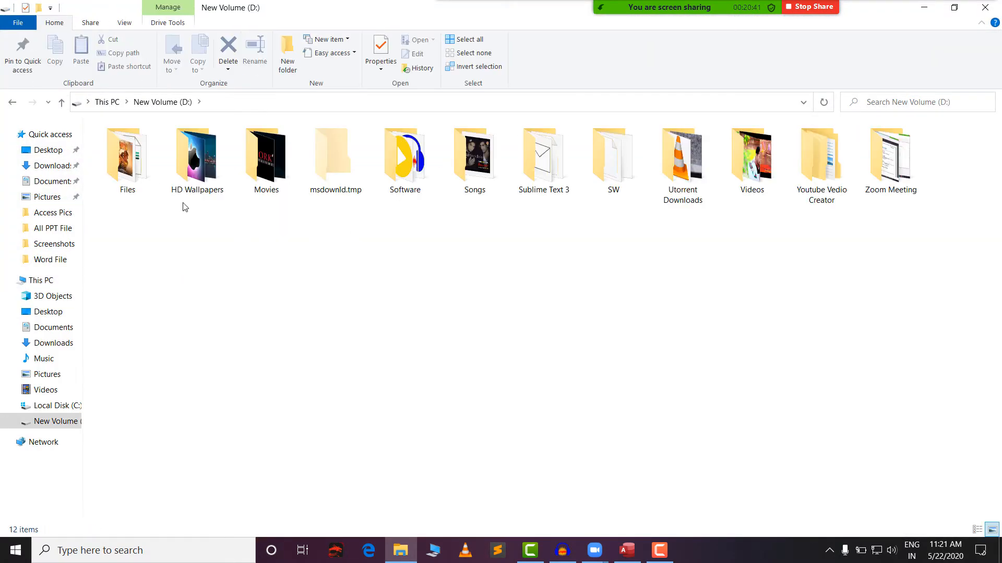
double_click(142, 170)
left_click(142, 161)
double_click(140, 161)
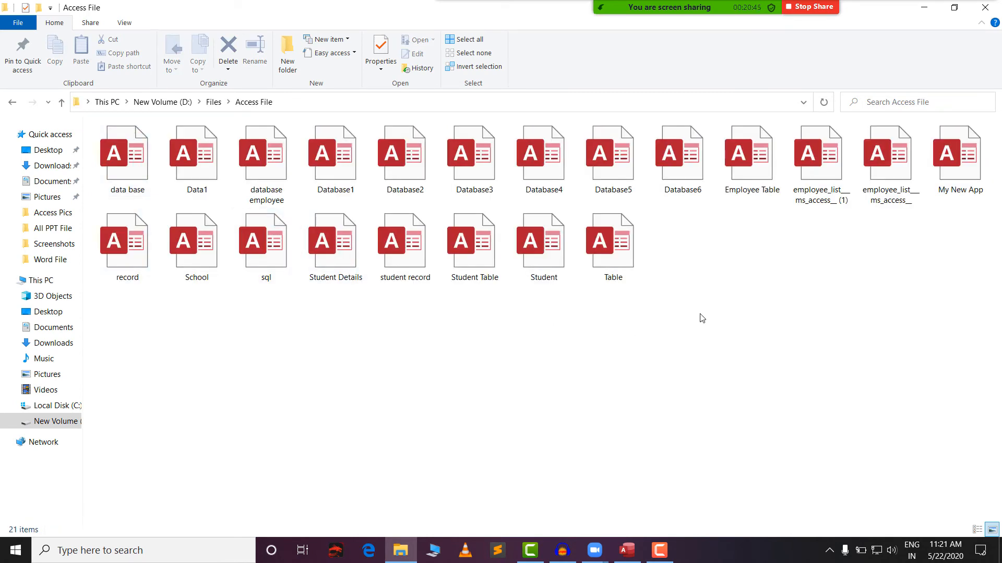
double_click(901, 166)
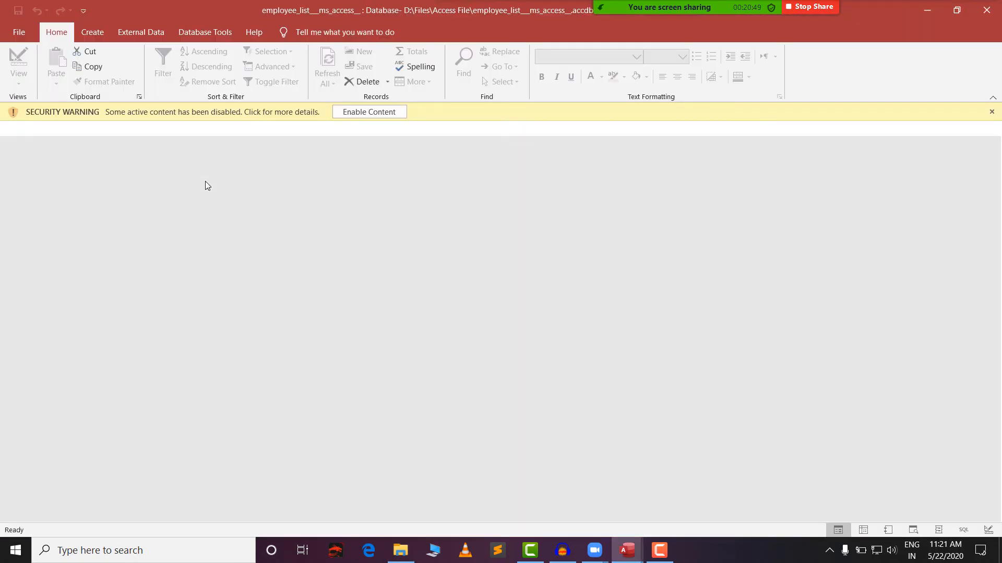
left_click(363, 113)
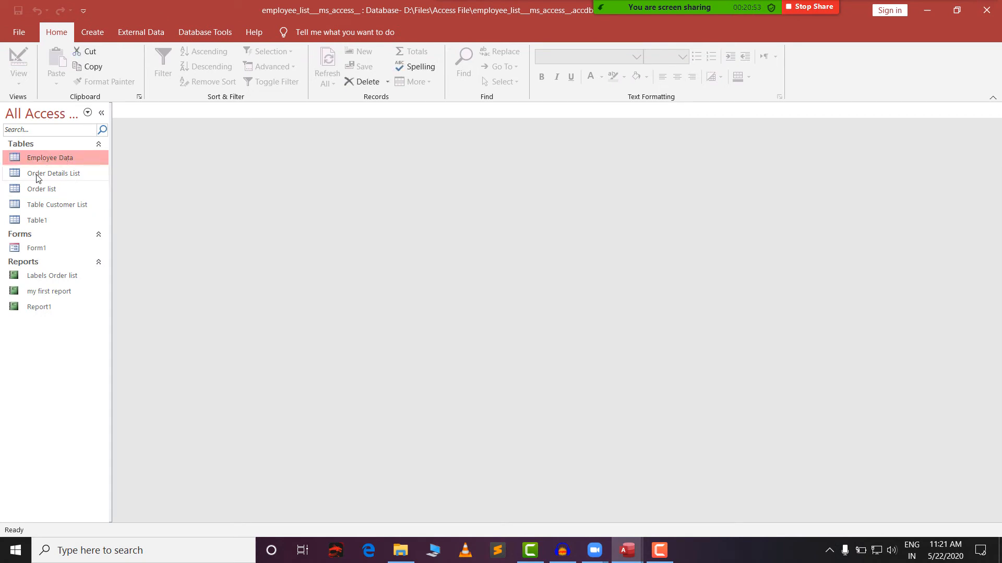
Step: Open the Employee Data table to review its fields and records, then close it
right_click(36, 156)
left_click(65, 163)
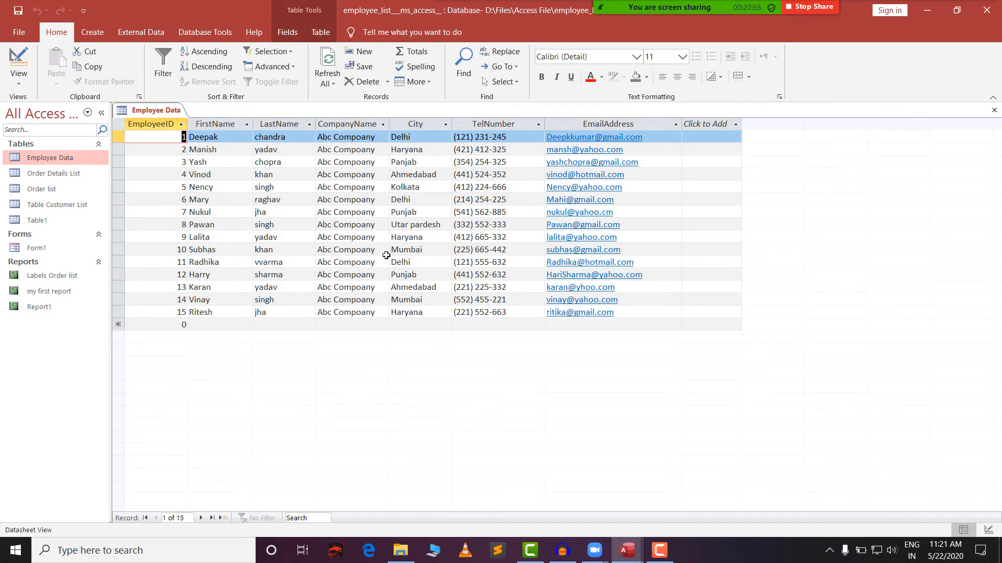
left_click(994, 110)
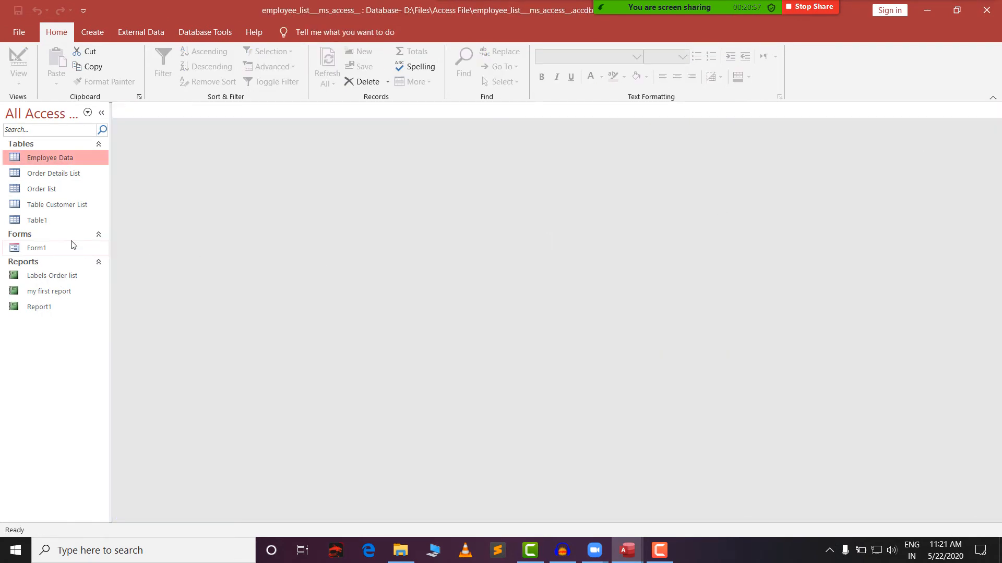
Step: Widen the Address column in Table Customer List until full addresses fit, and close the table, saving its layout
right_click(56, 202)
left_click(76, 209)
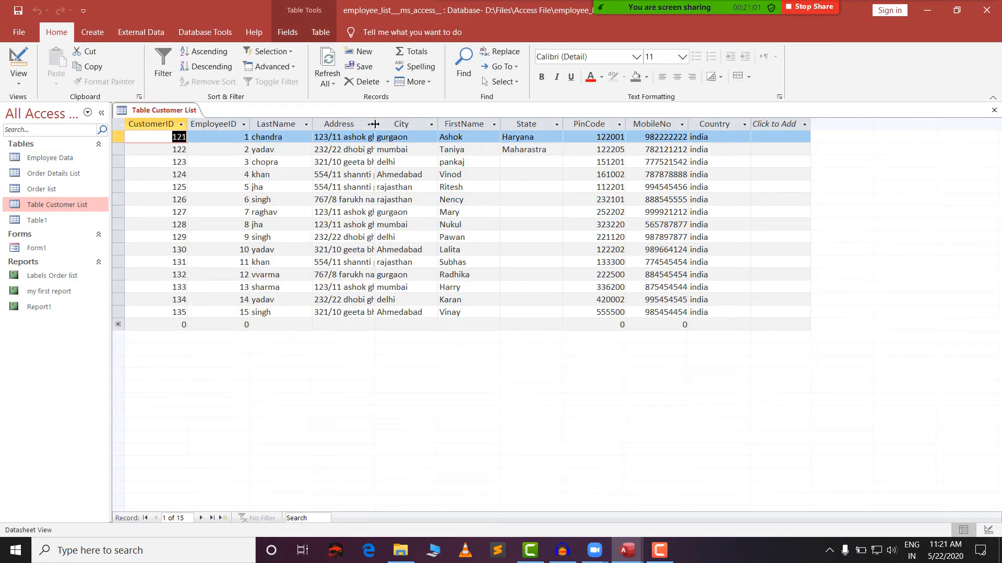
left_click_drag(374, 124, 475, 126)
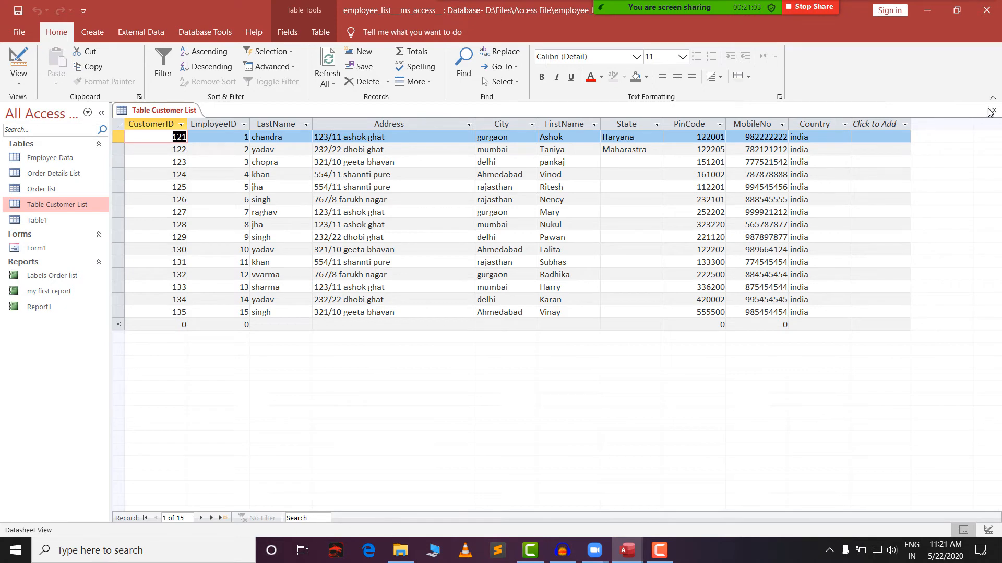
left_click(994, 110)
left_click(459, 310)
Step: Start the Label Wizard with Table Customer List as the record source
left_click(97, 36)
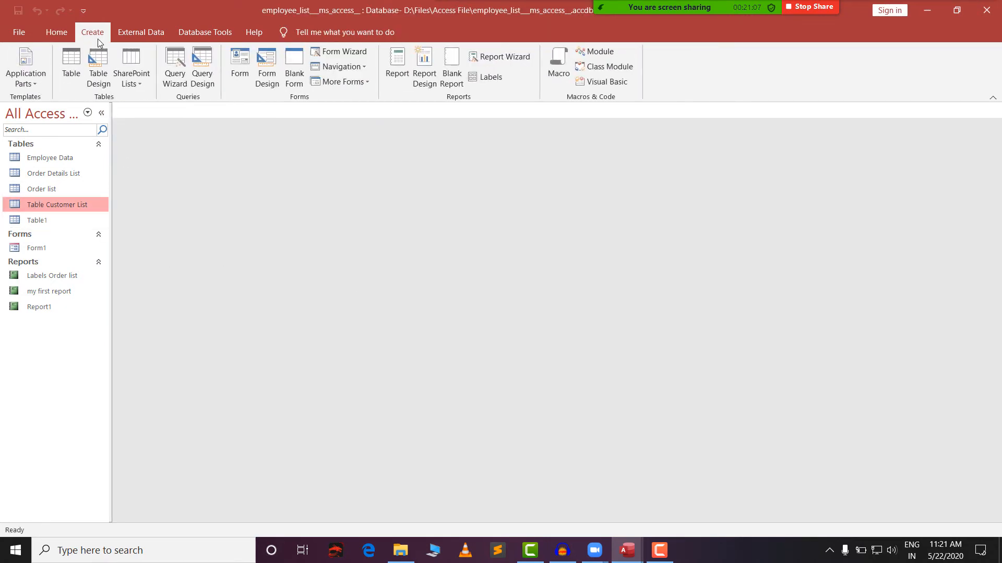
left_click(498, 76)
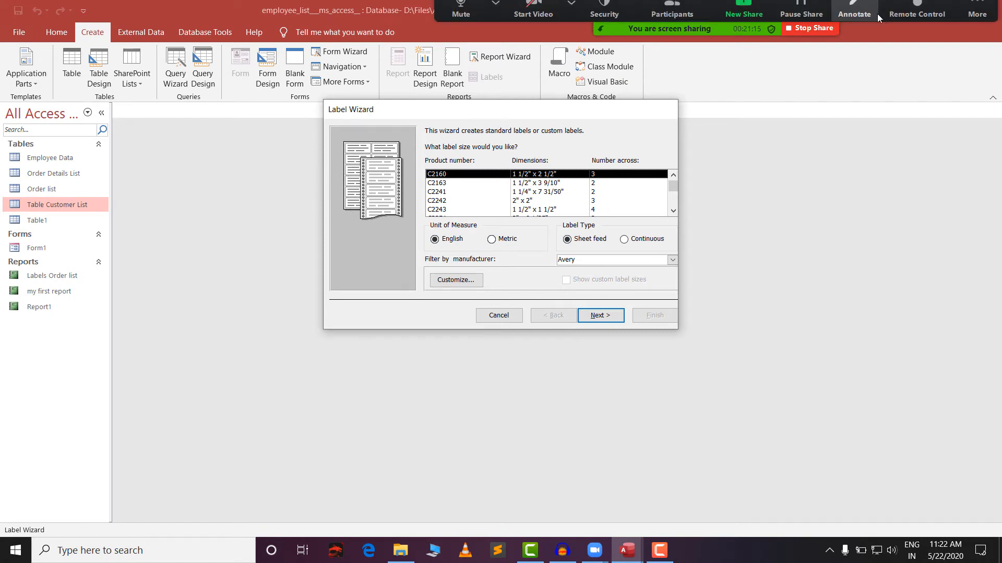
Step: Circle the sample label sheets in the Label Wizard with Zoom annotations, then clear the drawings and close the annotation tools
left_click(862, 19)
mouse_move(357, 137)
left_mouse_down()
mouse_move(368, 137)
mouse_move(315, 215)
mouse_move(431, 225)
mouse_move(398, 127)
mouse_move(319, 137)
mouse_move(313, 147)
left_mouse_up()
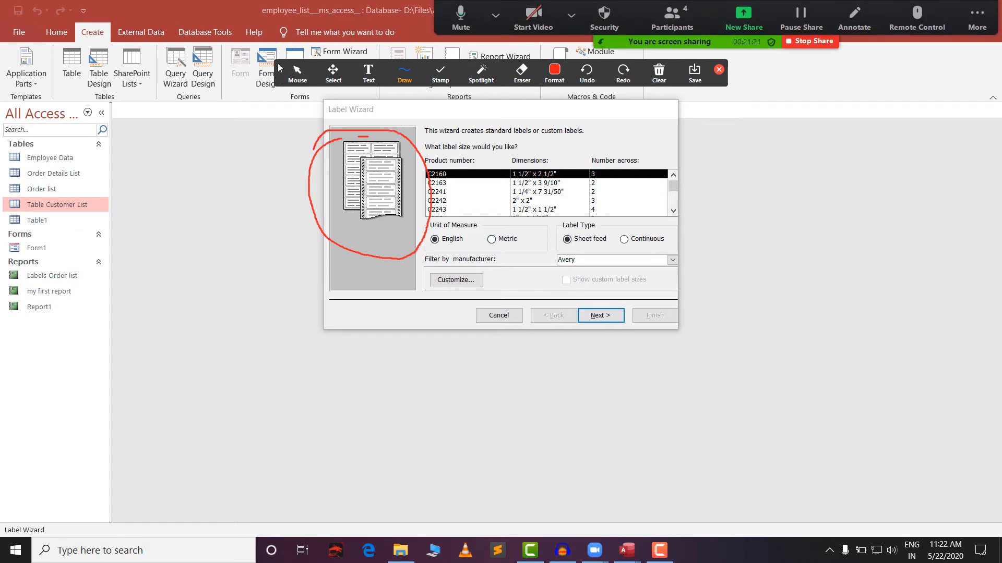
left_click_drag(278, 67, 5, 5)
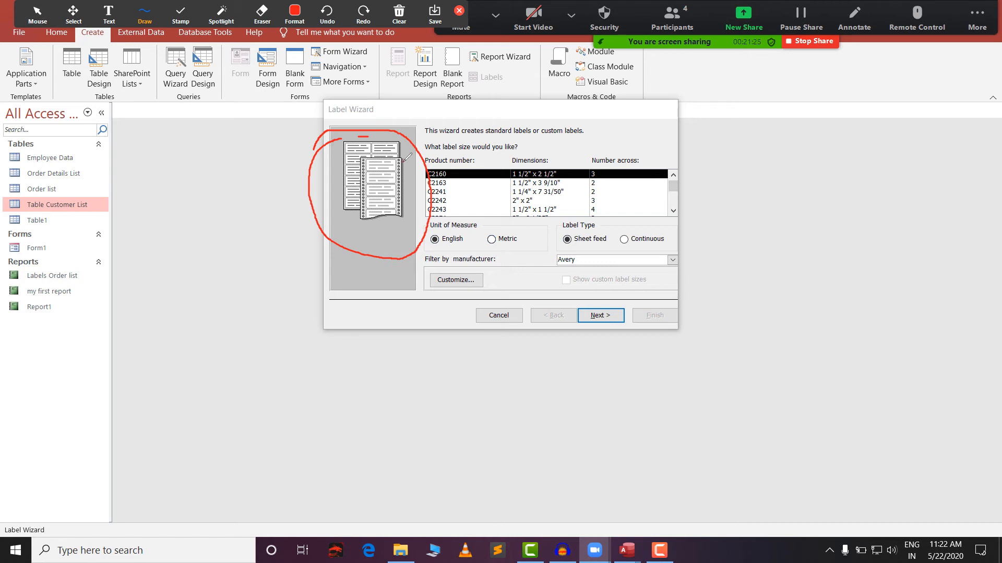
mouse_move(369, 157)
left_mouse_down()
mouse_move(388, 174)
mouse_move(396, 157)
mouse_move(397, 174)
mouse_move(368, 171)
mouse_move(371, 184)
left_mouse_up()
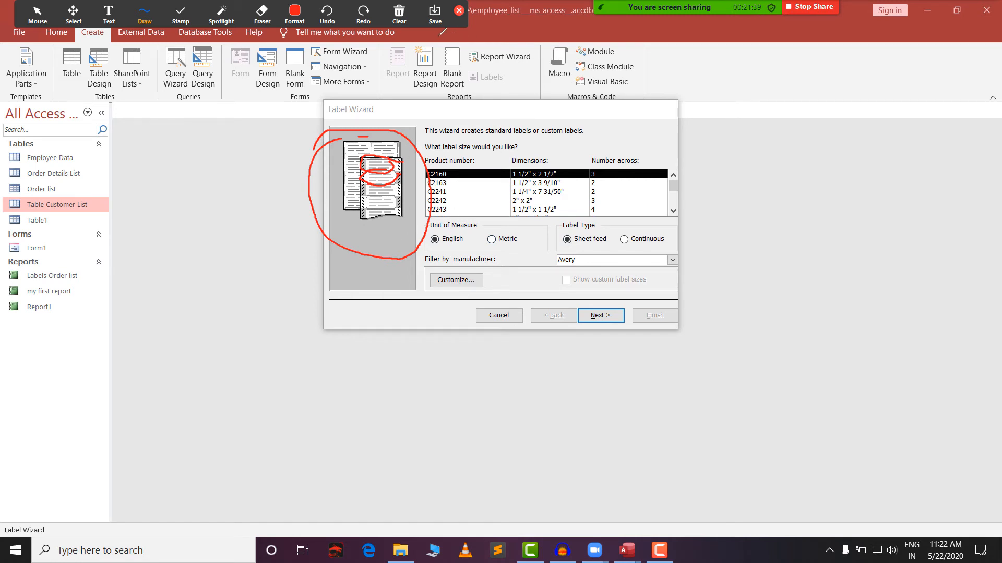
left_click(400, 16)
left_click(425, 41)
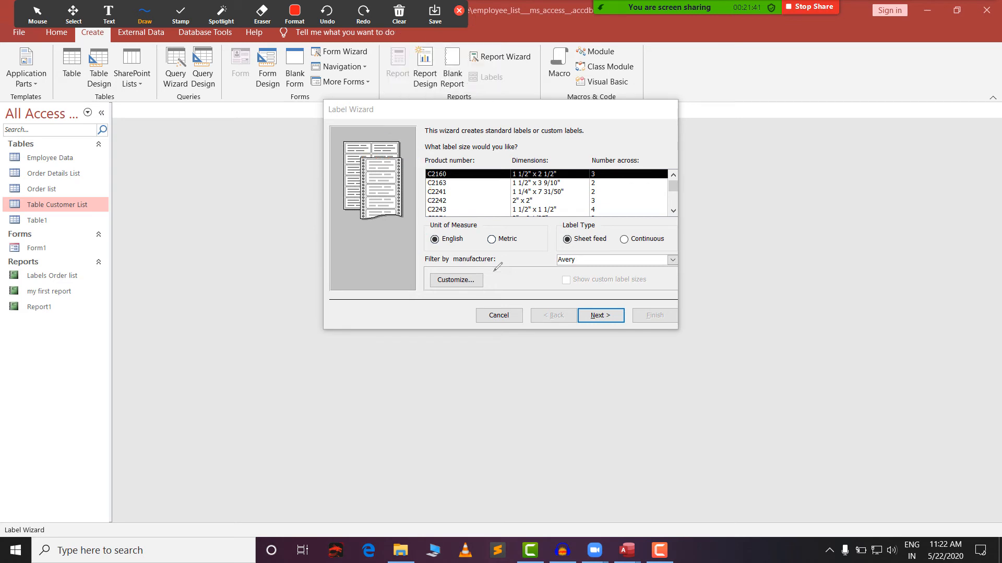
left_click(459, 10)
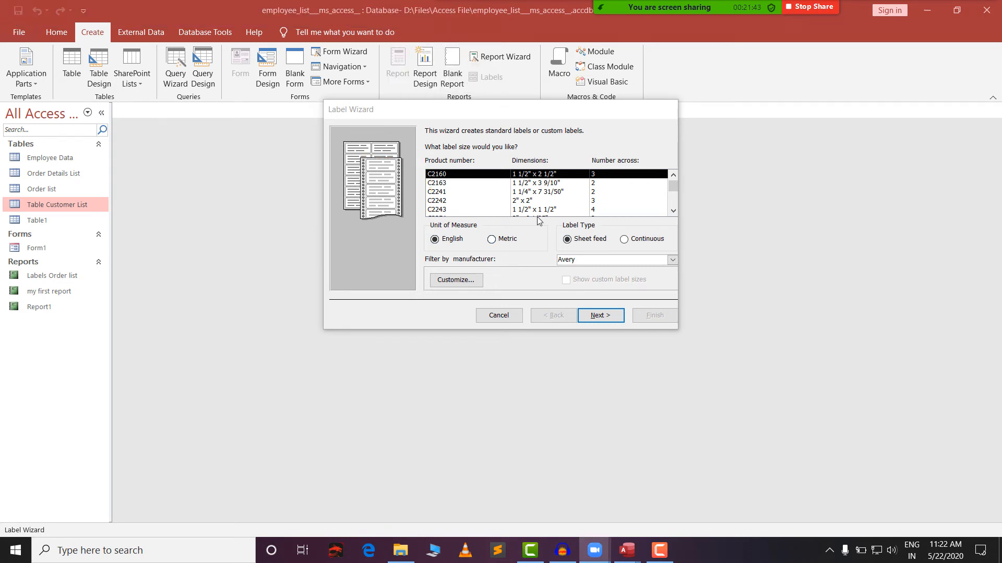
Step: Accept label size C2160 with English units and sheet feed, and continue to the text appearance options
left_click(604, 315)
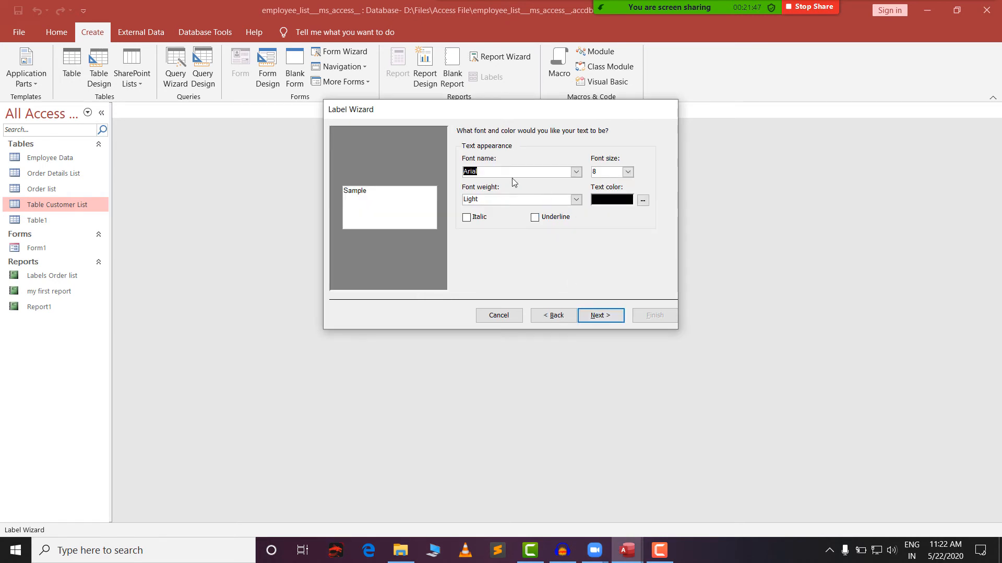
Step: Set the label text's font size to 9, keeping Arial Light, and continue to the label layout
left_click(627, 171)
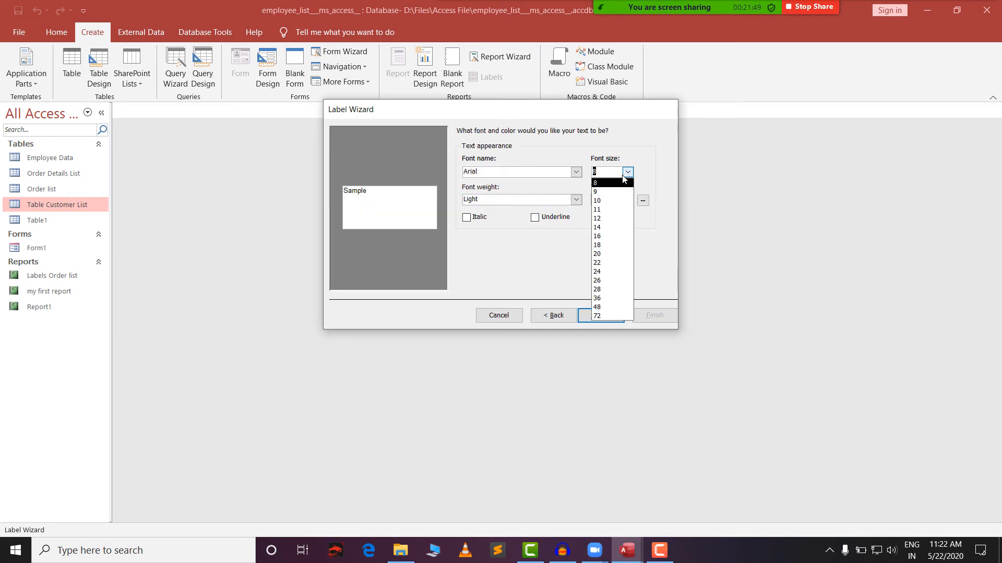
left_click(597, 192)
left_click(522, 175)
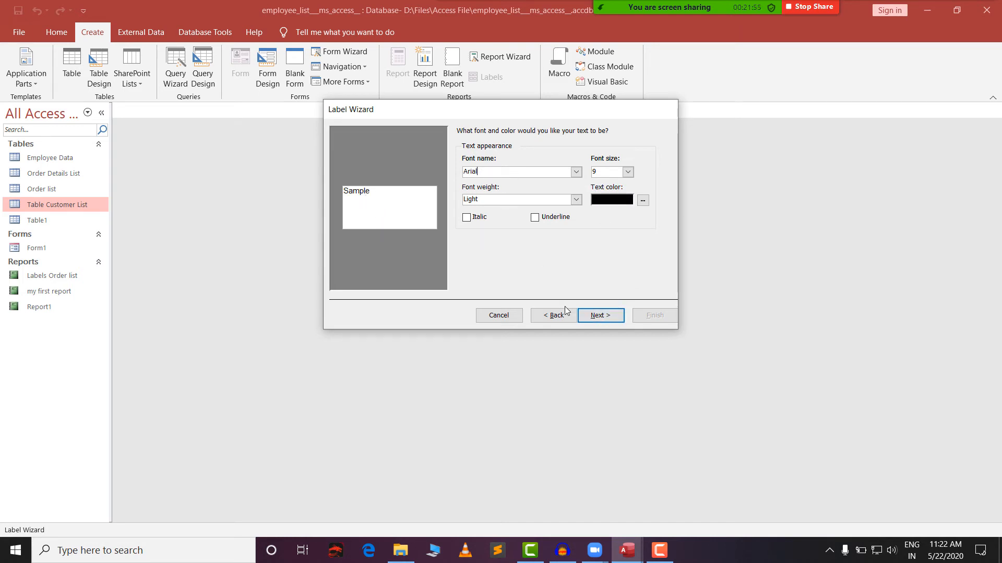
left_click(597, 321)
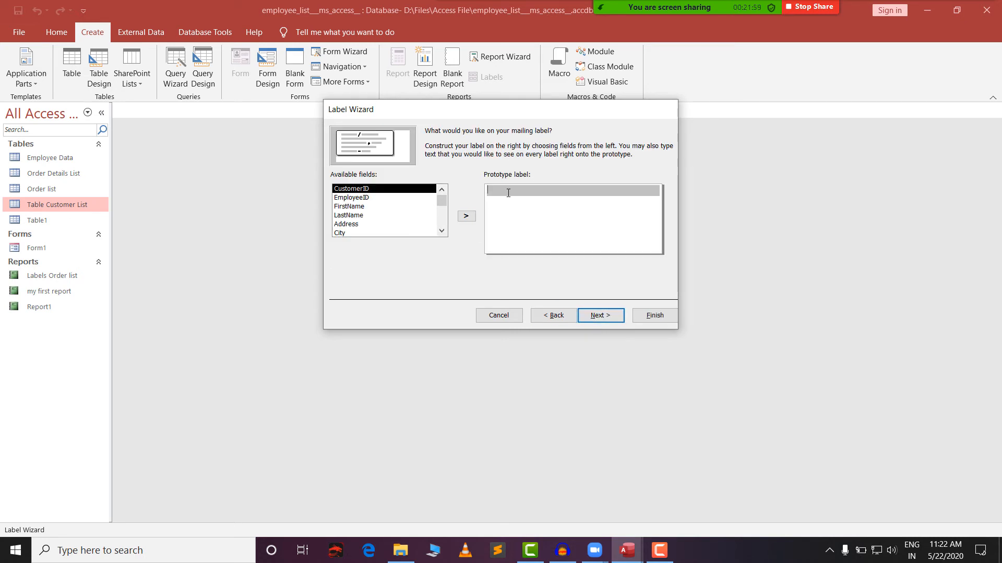
Step: Add an "Employee ID :" caption followed by the EmployeeID field on the prototype label's first line
type("Employee ID")
type(":")
left_click(368, 199)
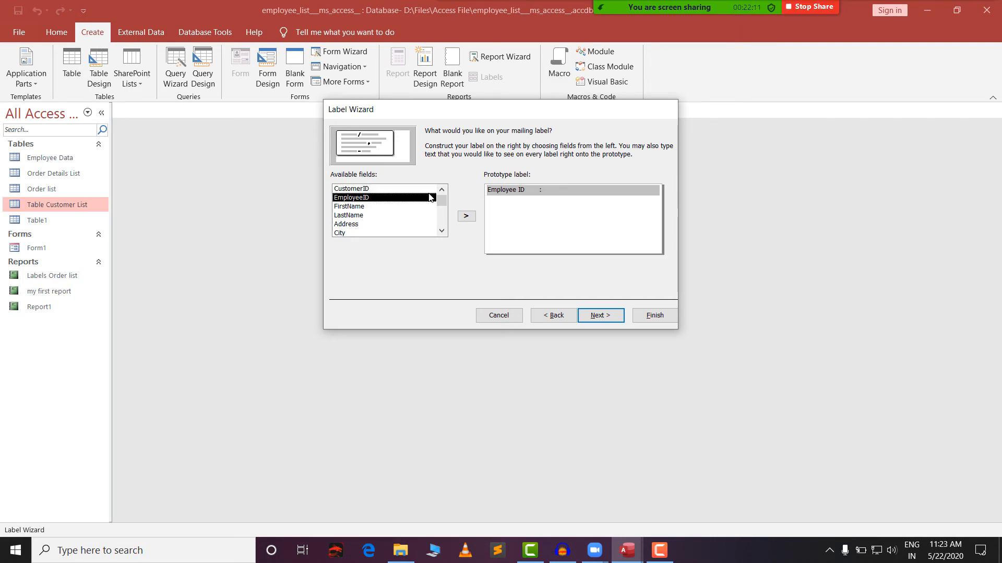
left_click(467, 216)
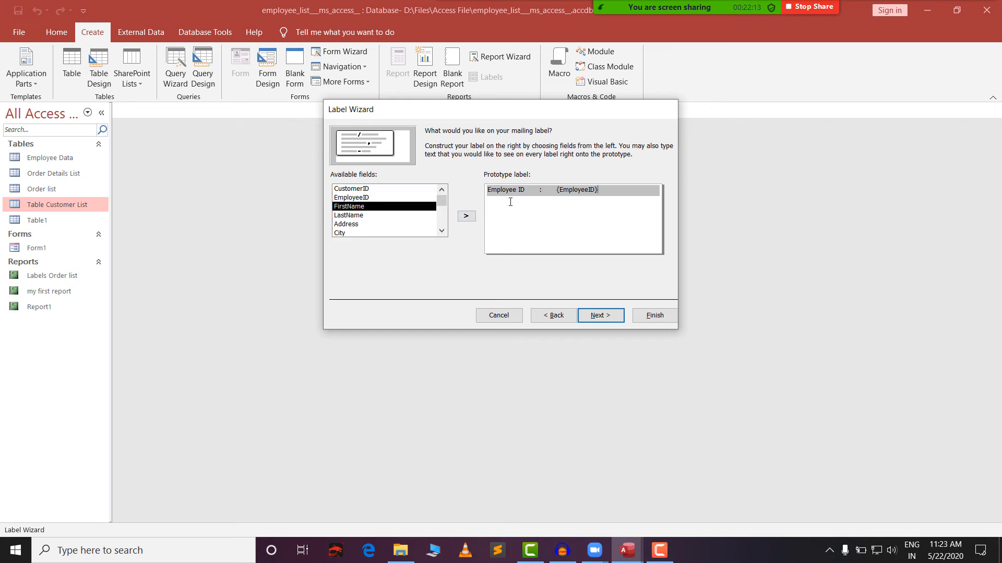
key("Return")
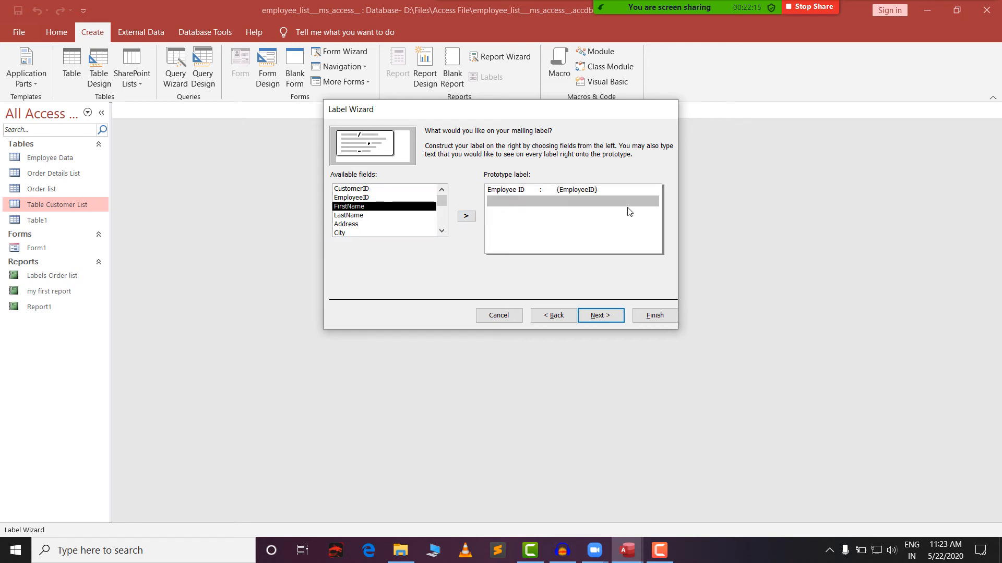
Step: Add a "First Name :" caption followed by the LastName field on the prototype label's second line
type("First Name")
key("Return")
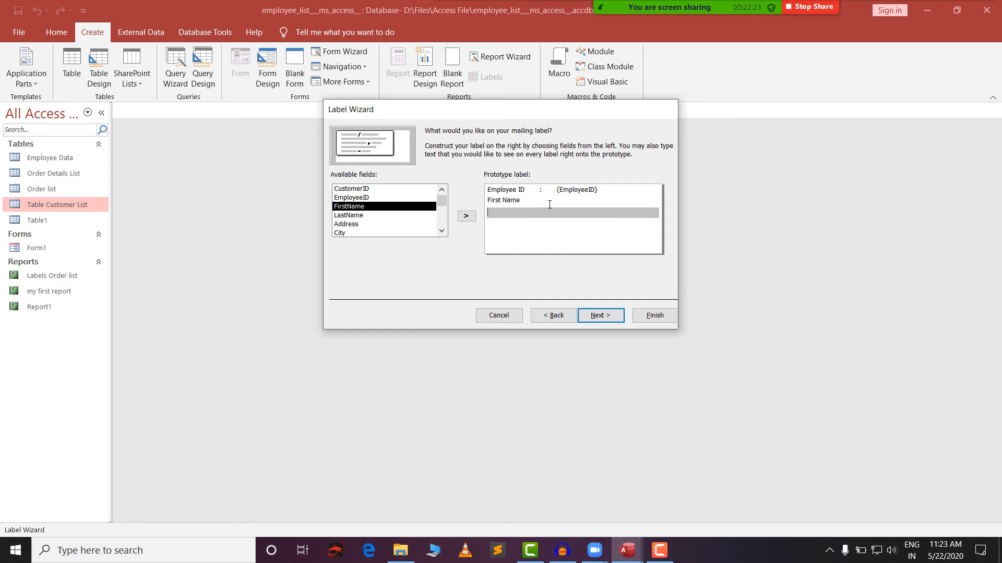
left_click(535, 200)
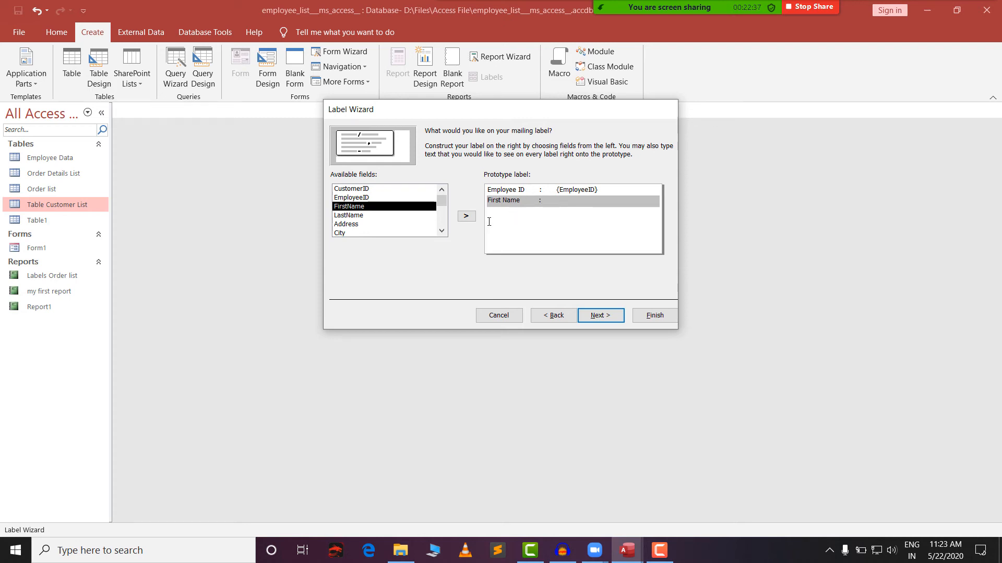
left_click(346, 215)
left_click(466, 216)
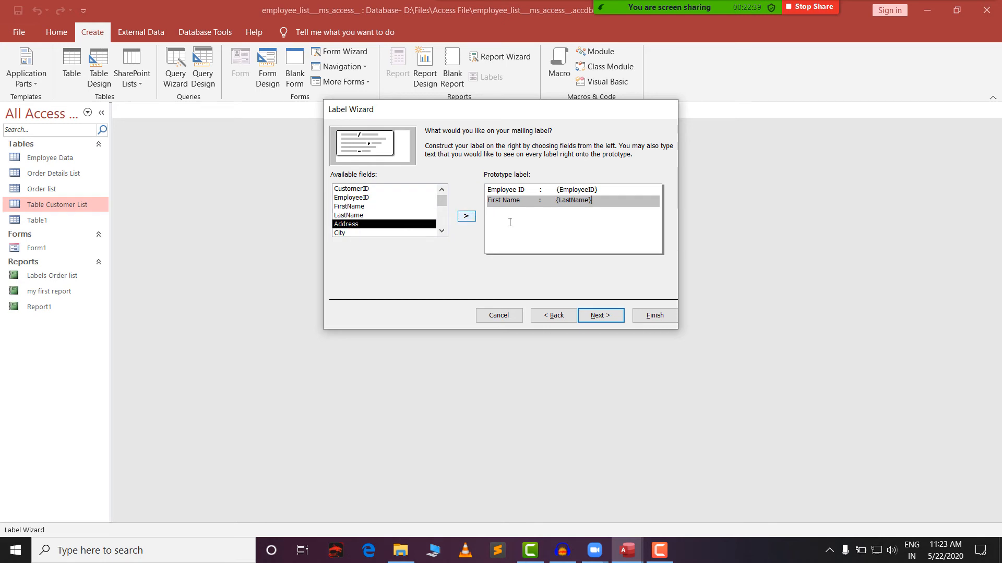
key("Return")
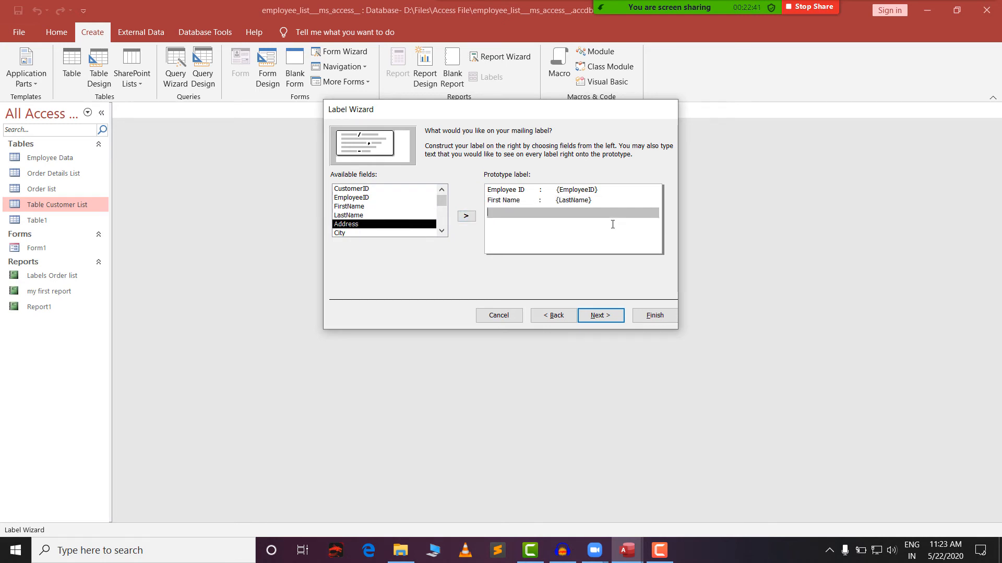
Step: Add the captions Address, City, Mobile and Email on separate lines below the First Name line
type("Address")
key("Return")
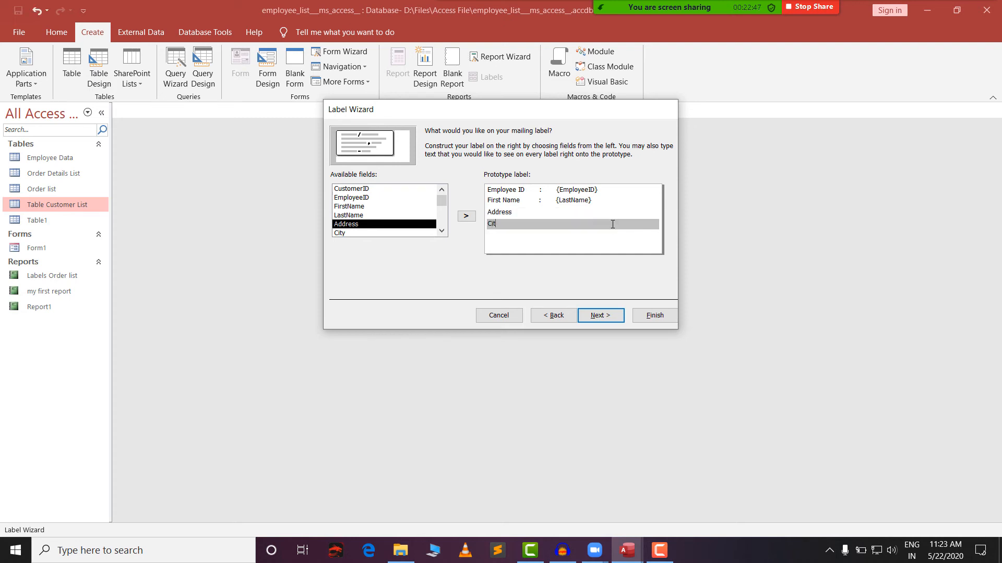
type("City")
key("Return")
type("M")
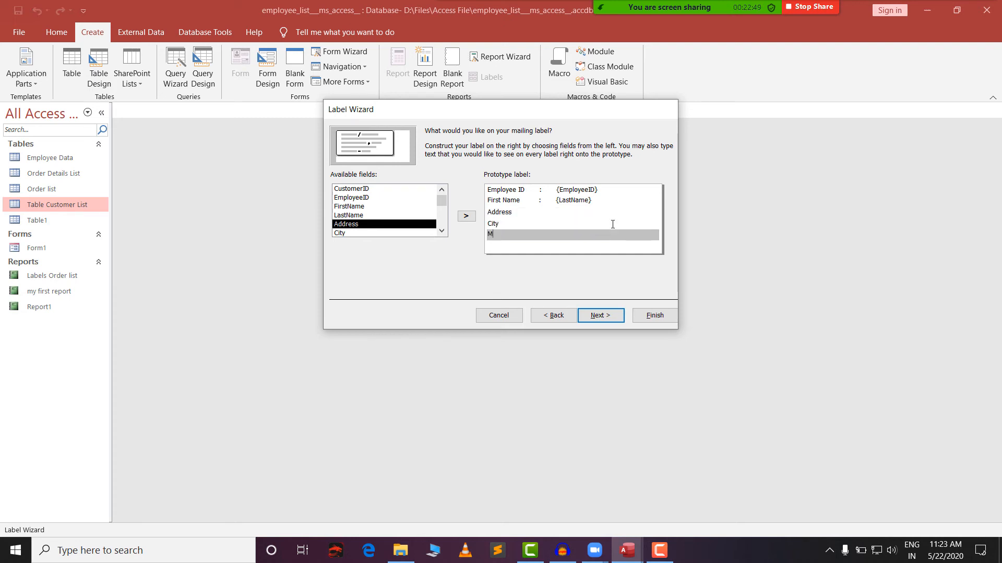
type("obile")
key("Return")
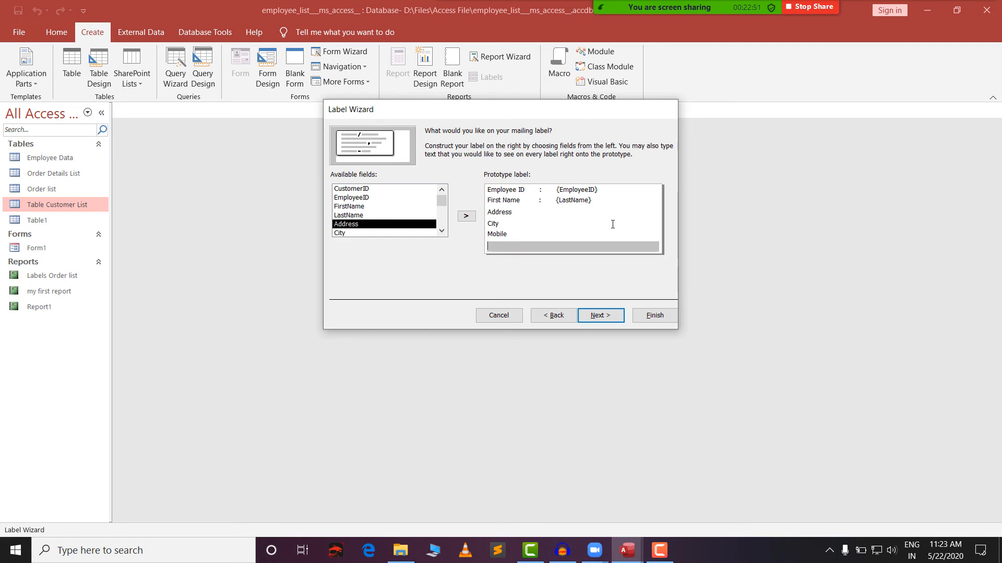
type("Email")
Step: Add aligned colons after the Address, City, Mobile and Email captions
left_click(526, 215)
key("Down")
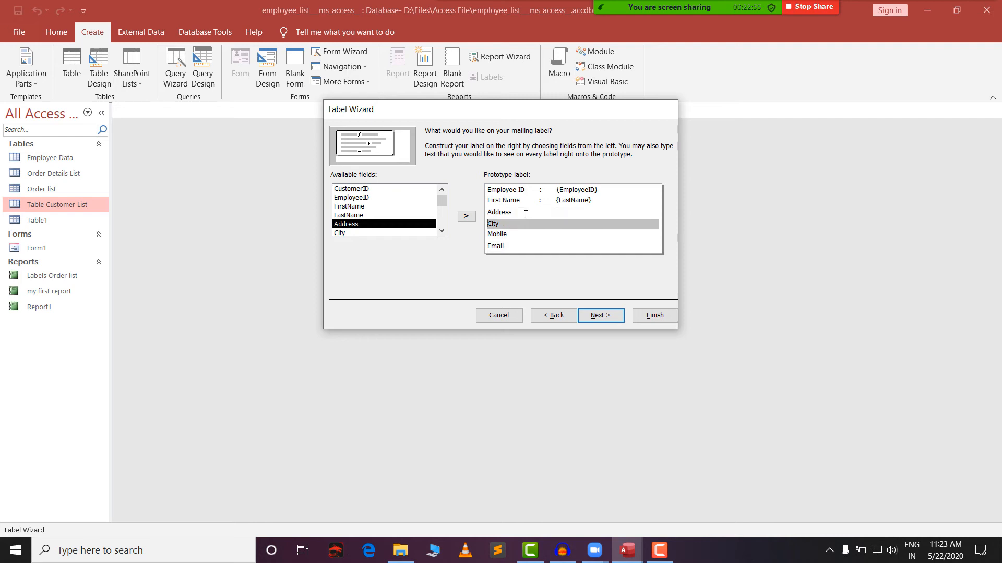
key("Up")
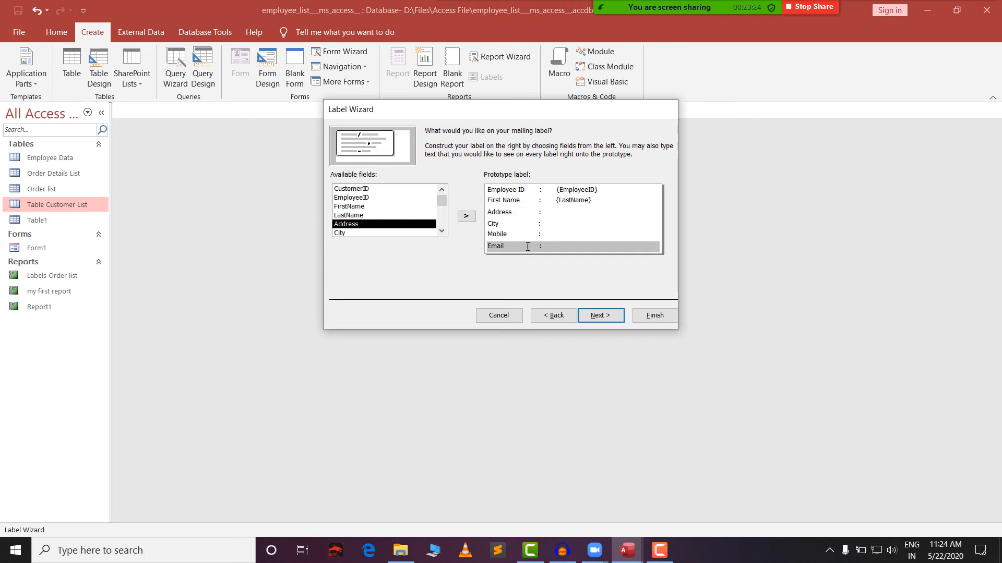
Step: Insert the Address, City and MobileNo fields after the Address, City and Mobile captions on the prototype label
left_click(567, 214)
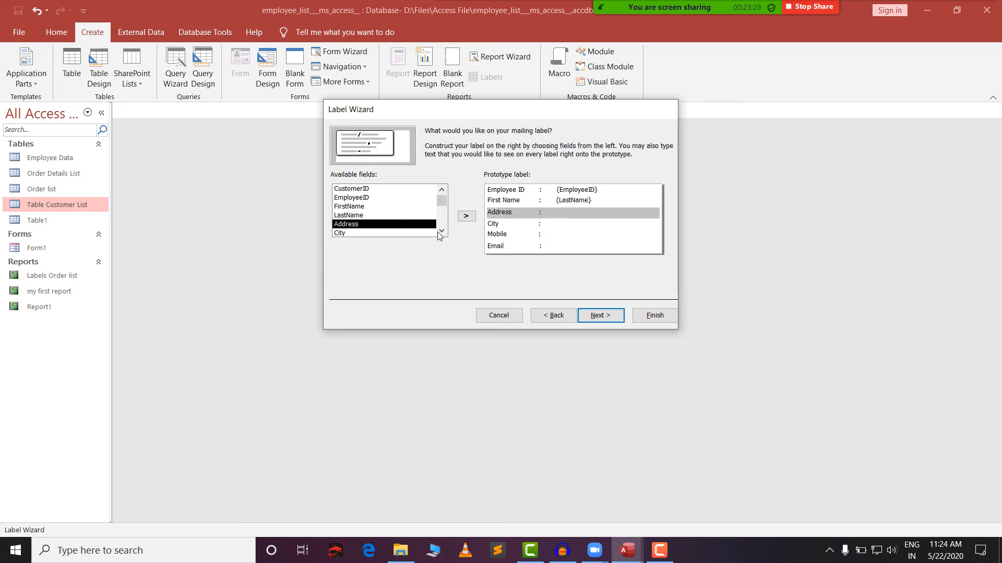
left_click(460, 216)
left_click(562, 222)
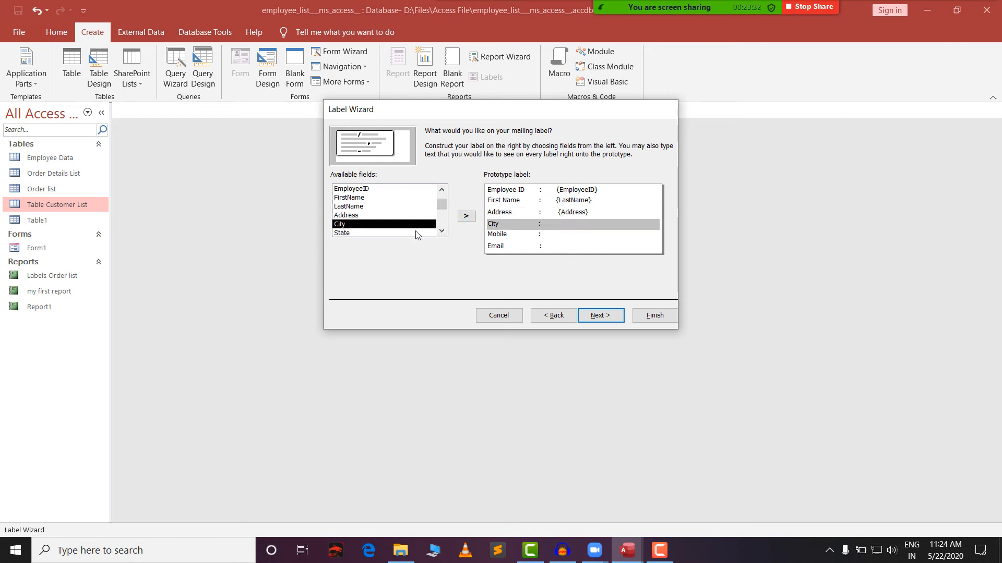
left_click(467, 216)
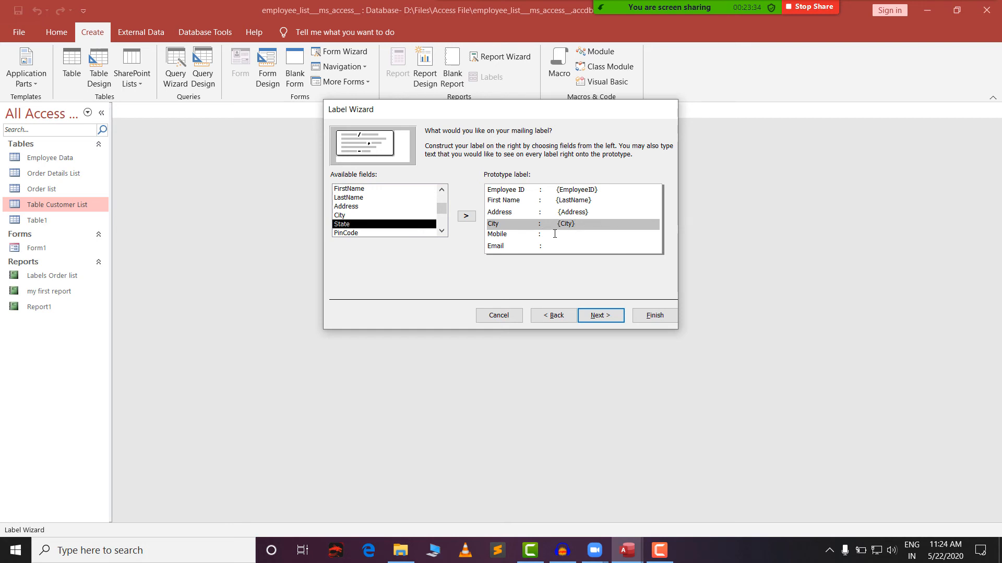
left_click(555, 233)
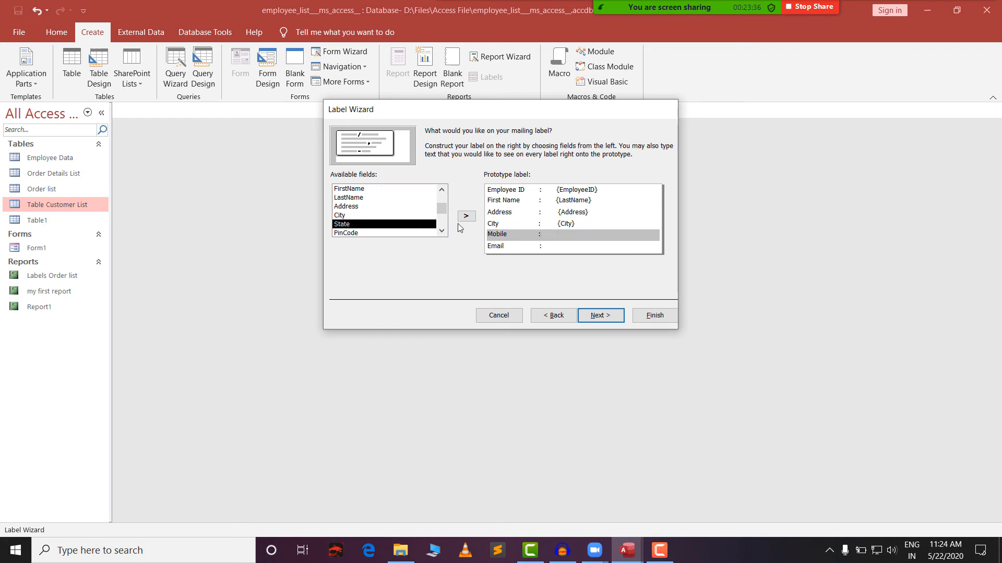
scroll(446, 230, "down", 3)
left_click(365, 224)
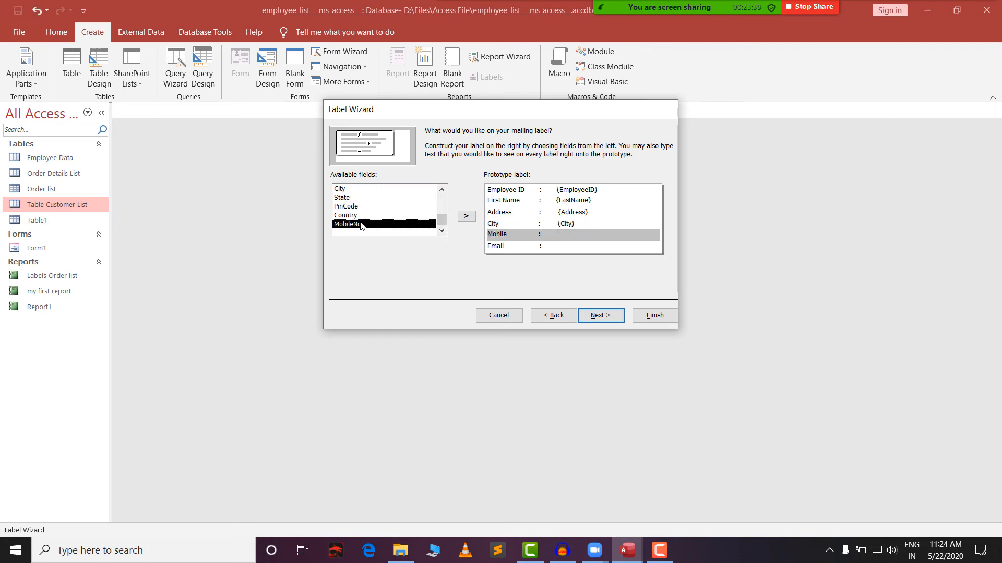
left_click(465, 217)
Step: Insert the PinCode field on the last label line, change its Email caption to Code, and continue to the sorting options
left_click(566, 249)
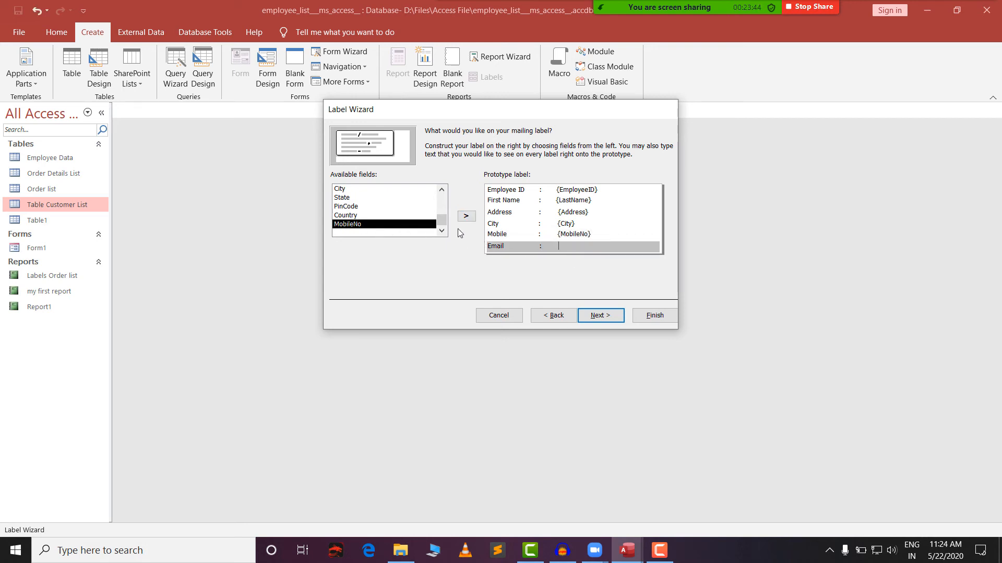
left_click_drag(444, 222, 437, 219)
left_click(346, 215)
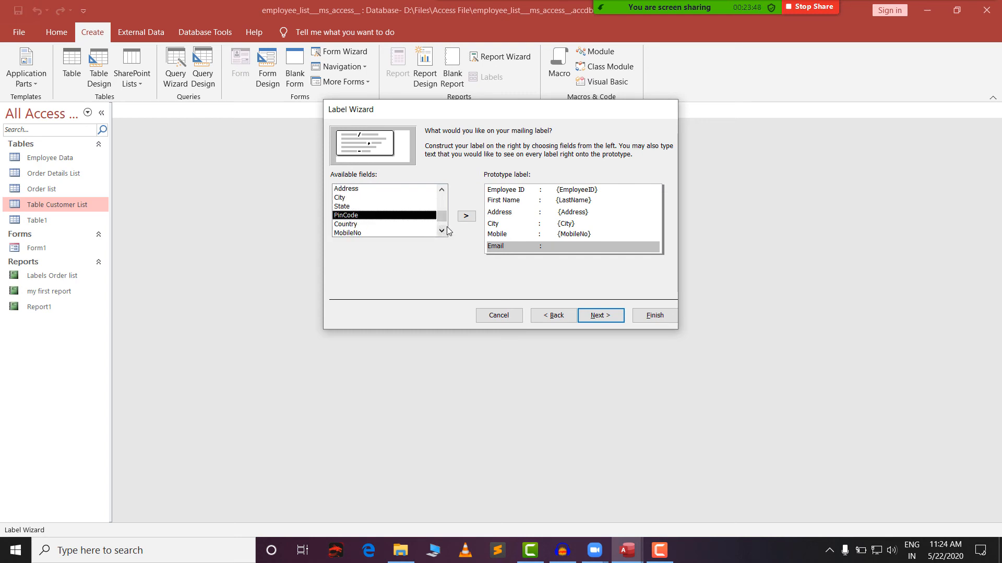
left_click(470, 219)
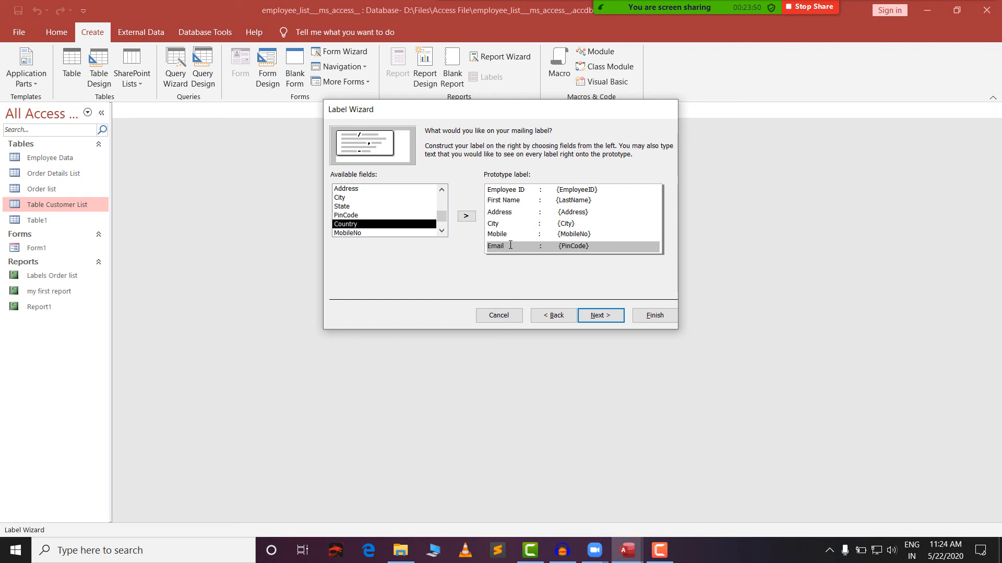
left_click_drag(505, 245, 488, 248)
type("Code")
left_click(600, 315)
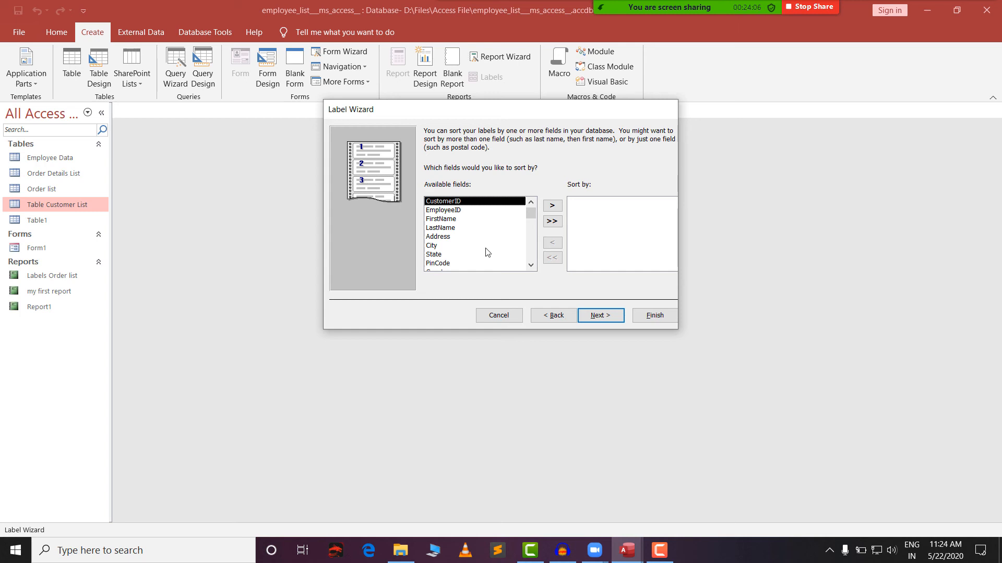
Step: Sort the labels by EmployeeID and finish the wizard with the report name Labels Table Customer List, showing the labels as printed
left_click(458, 211)
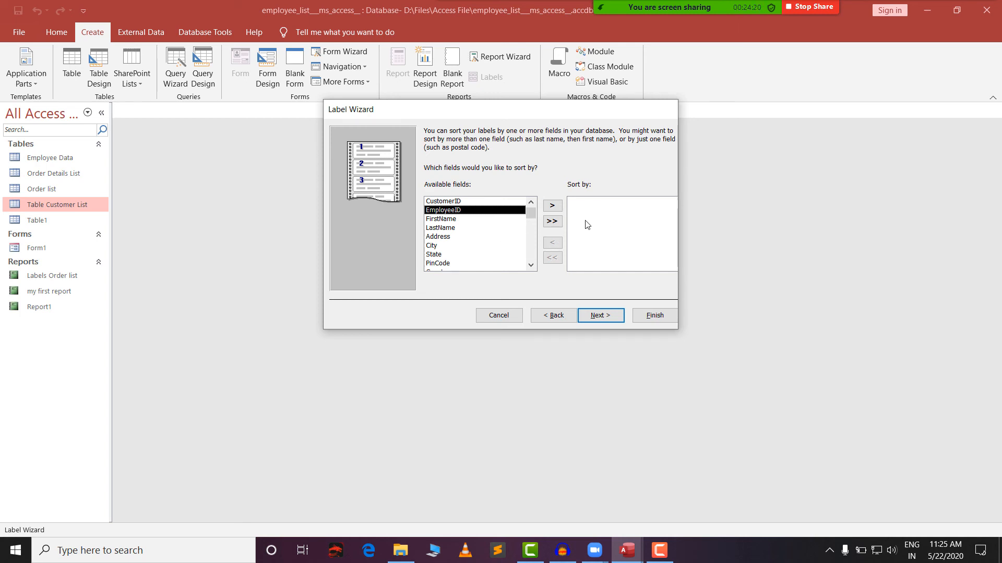
left_click(552, 206)
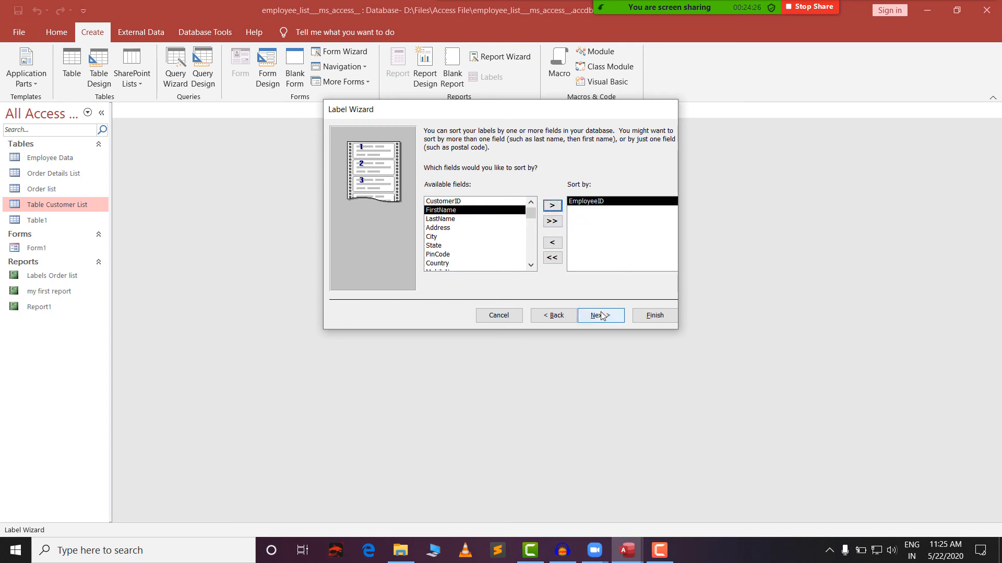
left_click(617, 317)
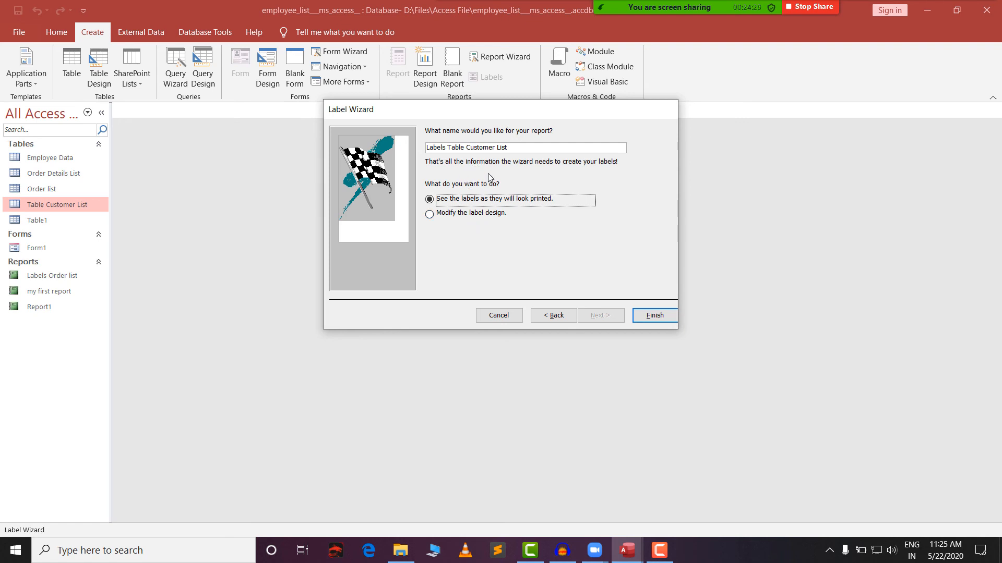
left_click(654, 314)
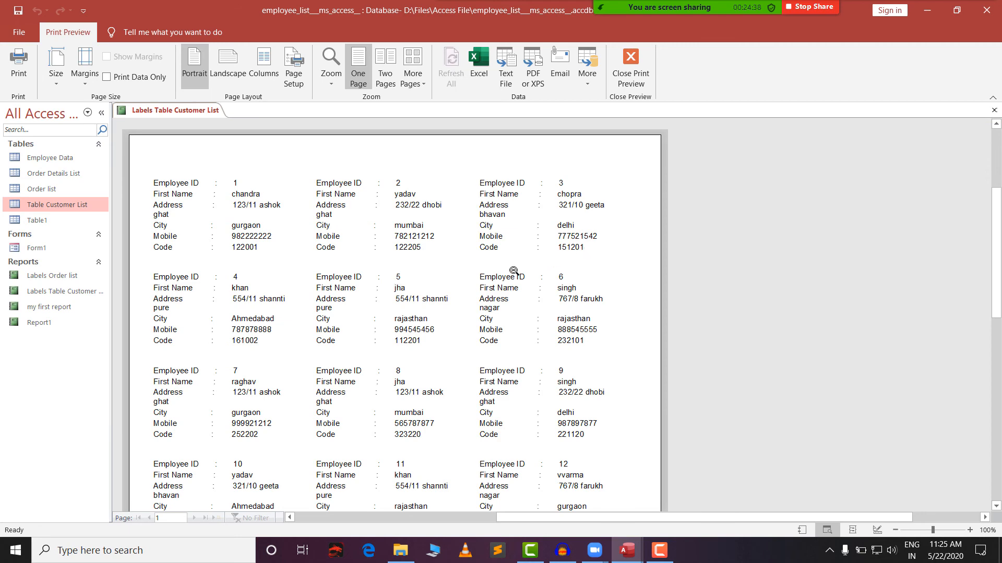
Step: Look through the finished labels in the preview and view the print settings, closing them without printing
scroll(234, 321, "down", 5)
scroll(365, 386, "up", 4)
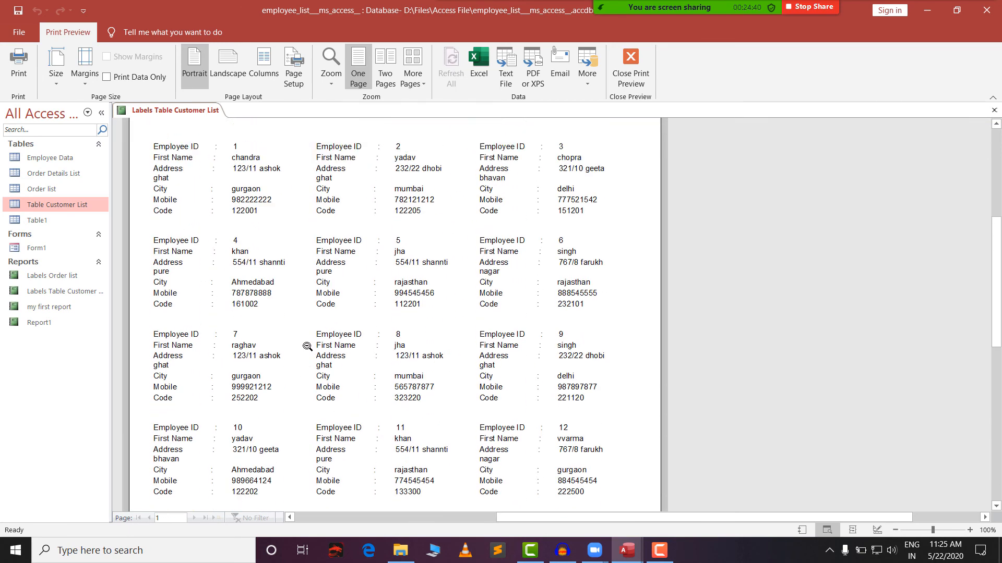
scroll(307, 346, "up", 2)
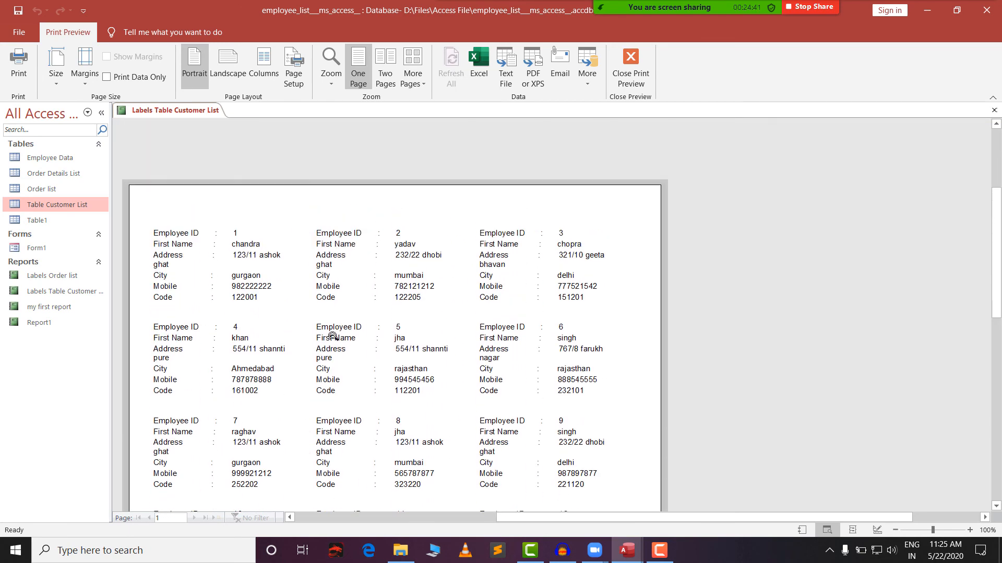
left_click(21, 86)
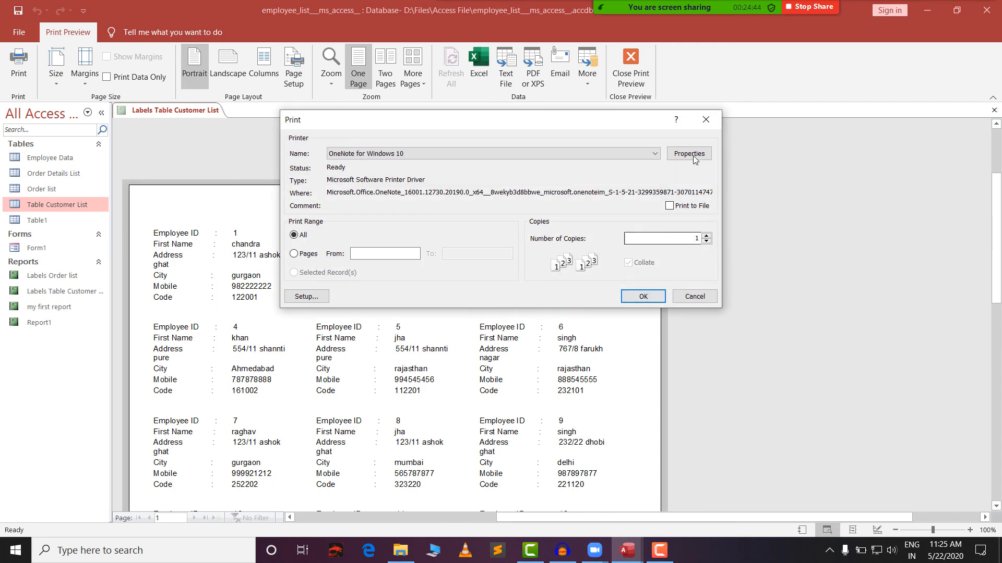
left_click(706, 120)
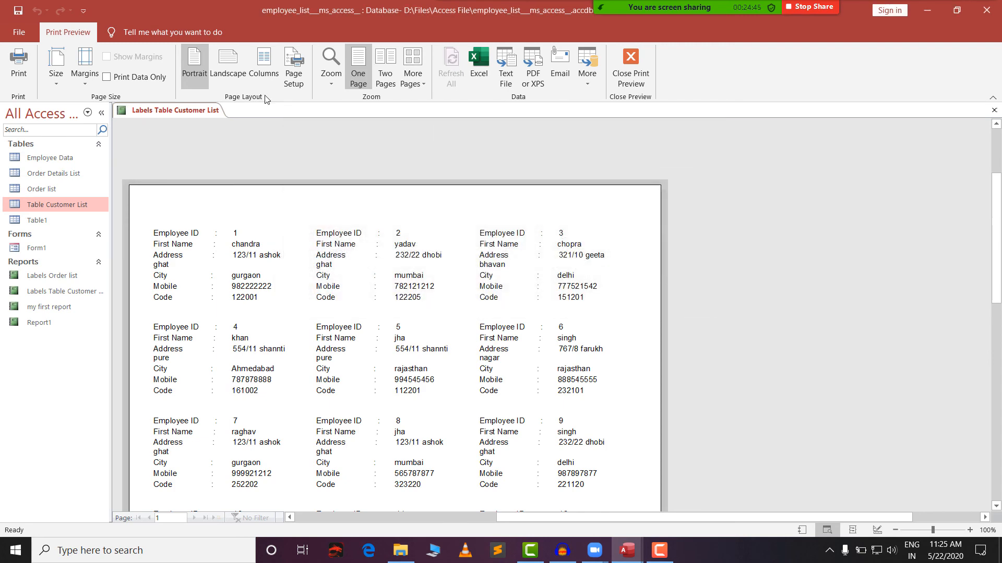
Step: View the file's printing options, return to the labels through Print Preview, and look through the page
left_click(19, 32)
left_click(46, 232)
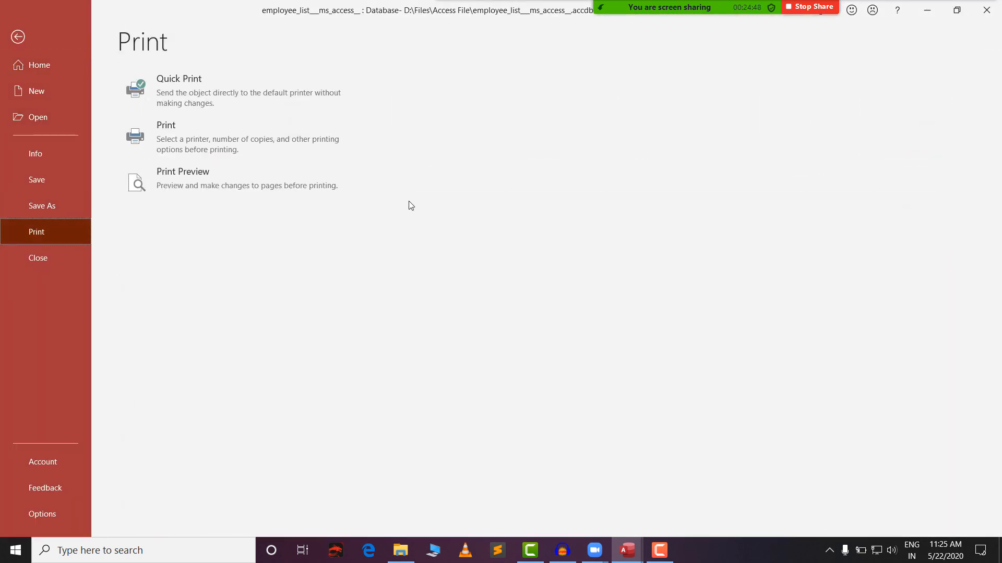
left_click(214, 194)
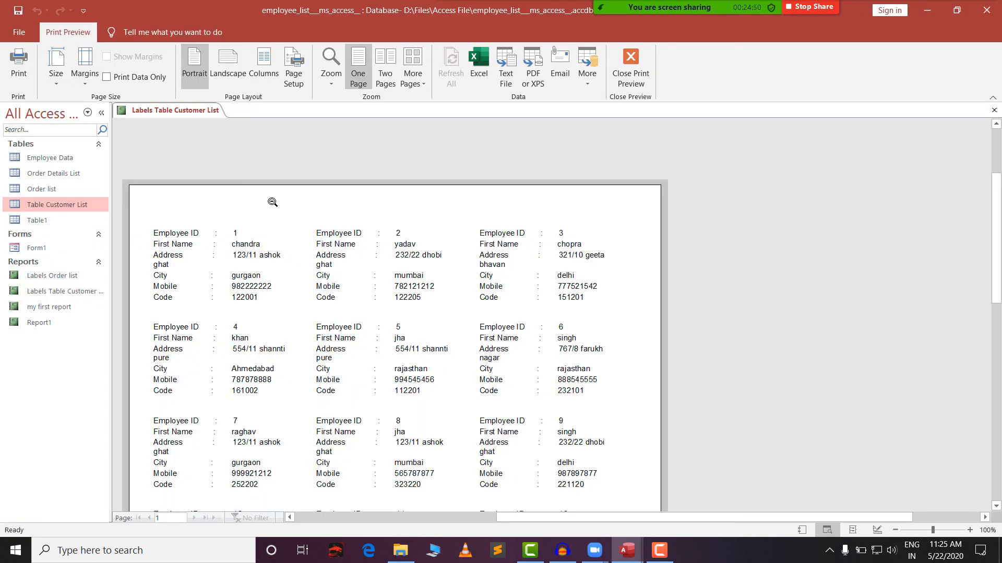
scroll(315, 290, "down", 6)
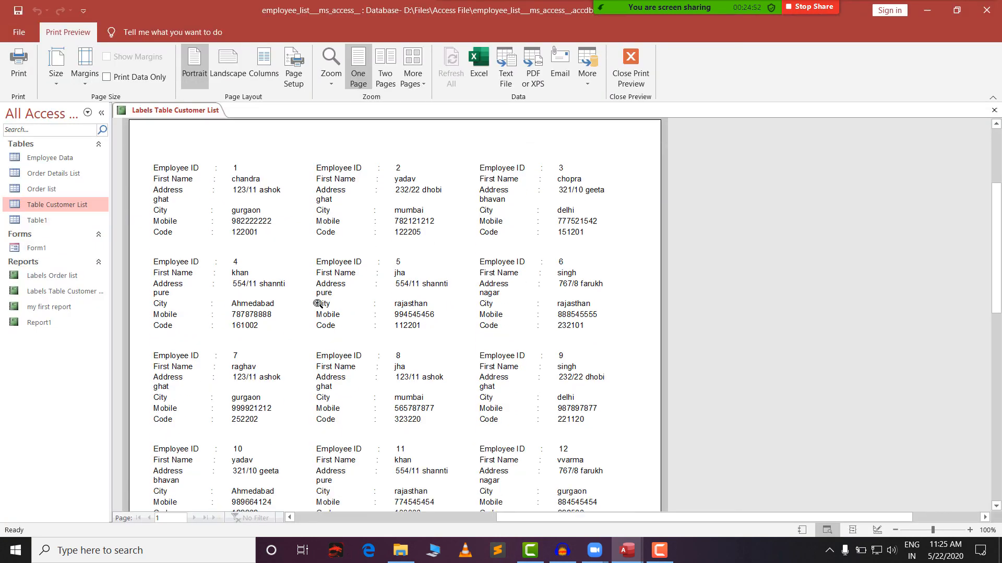
Step: Look over the whole label page at reduced size and examine the first rows of labels at 100%
scroll(330, 334, "up", 7)
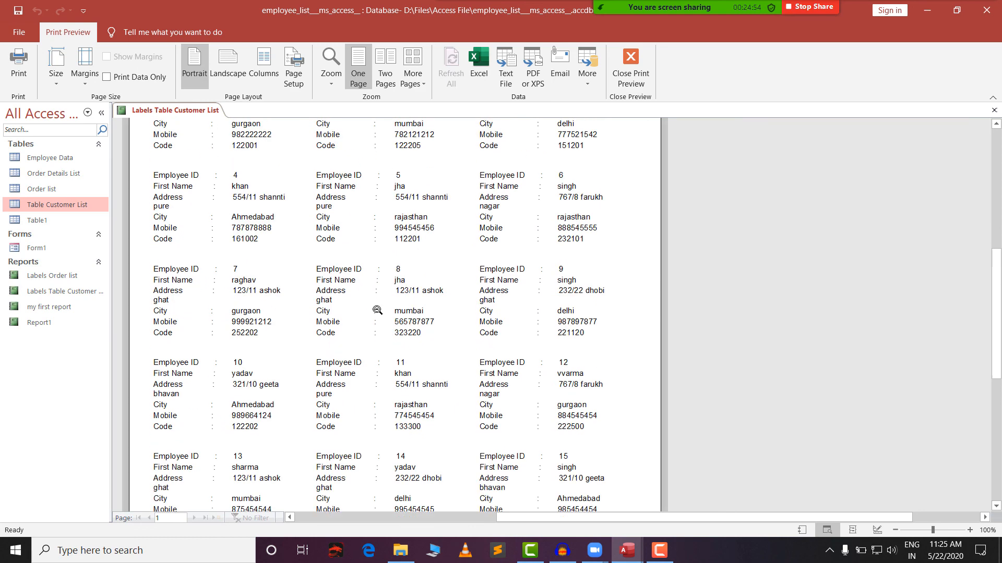
left_click(364, 262)
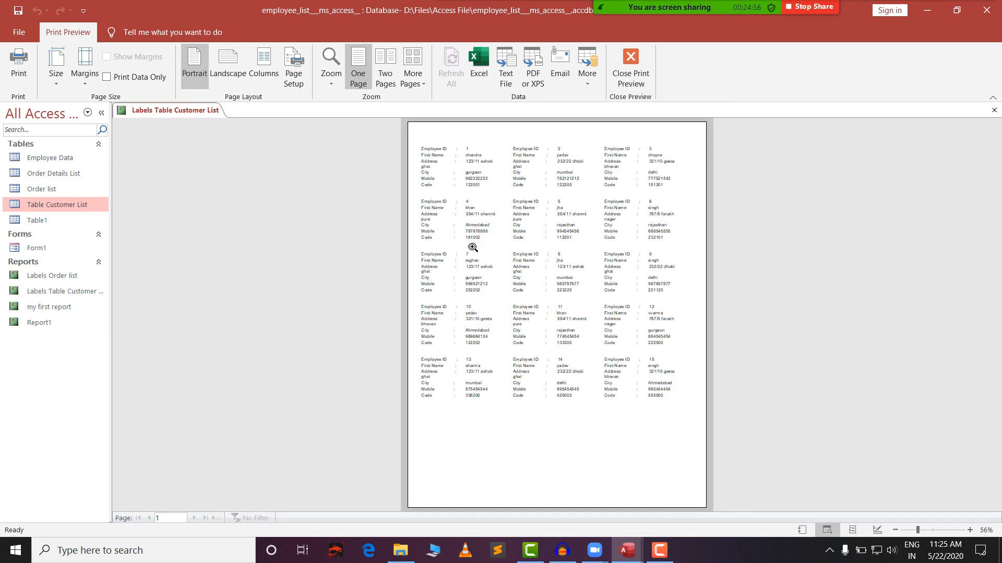
left_click(531, 218)
scroll(459, 268, "up", 4)
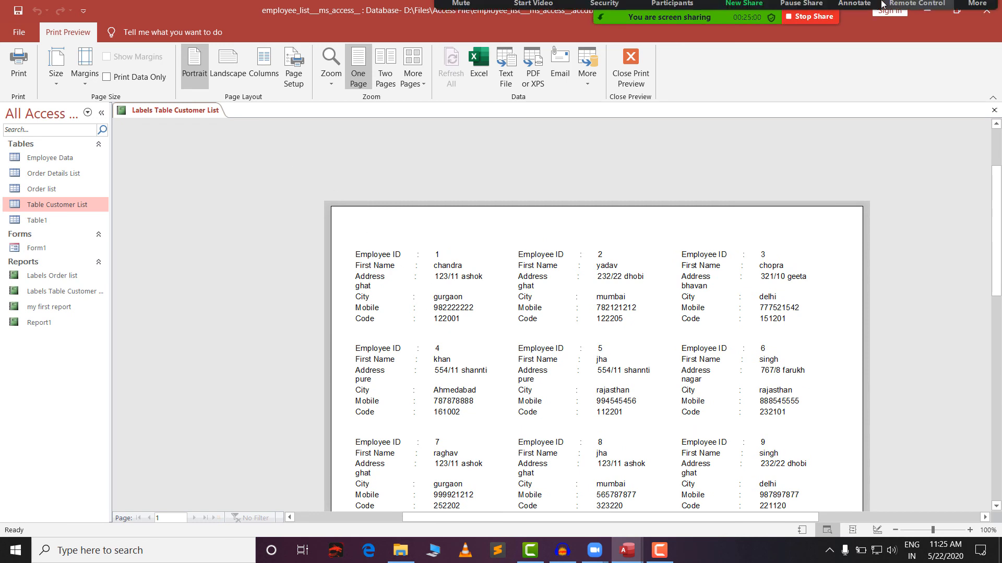
Step: Outline the labels of employees 1 and 2 in red with the screen-sharing Draw annotation, clearing all drawings and closing the annotation tools
left_click(854, 3)
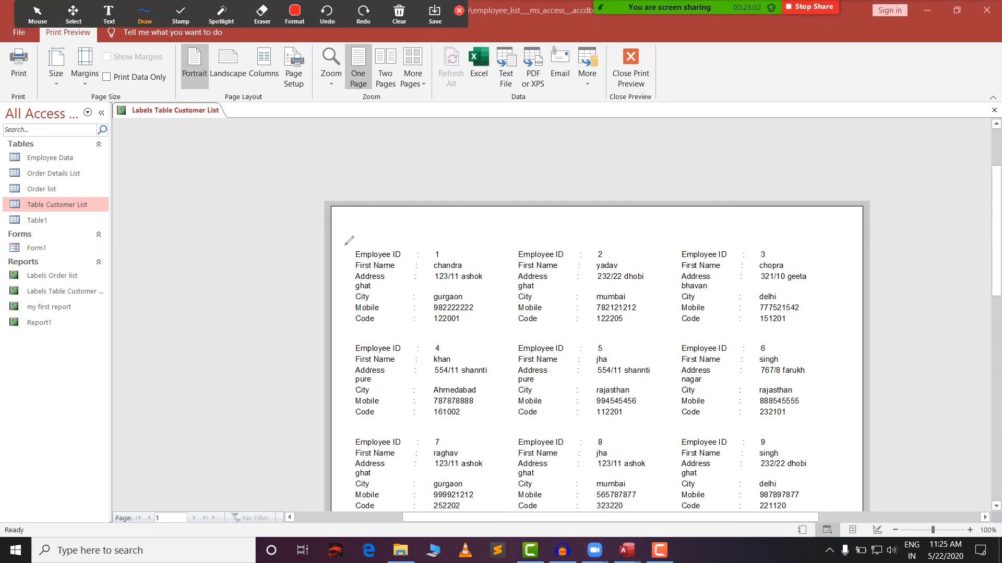
mouse_move(345, 244)
left_mouse_down()
mouse_move(481, 230)
mouse_move(490, 316)
mouse_move(449, 334)
mouse_move(345, 338)
mouse_move(328, 279)
mouse_move(356, 242)
left_mouse_up()
mouse_move(516, 241)
left_mouse_down()
mouse_move(585, 235)
mouse_move(665, 330)
mouse_move(664, 339)
mouse_move(509, 288)
mouse_move(540, 329)
mouse_move(664, 324)
left_mouse_up()
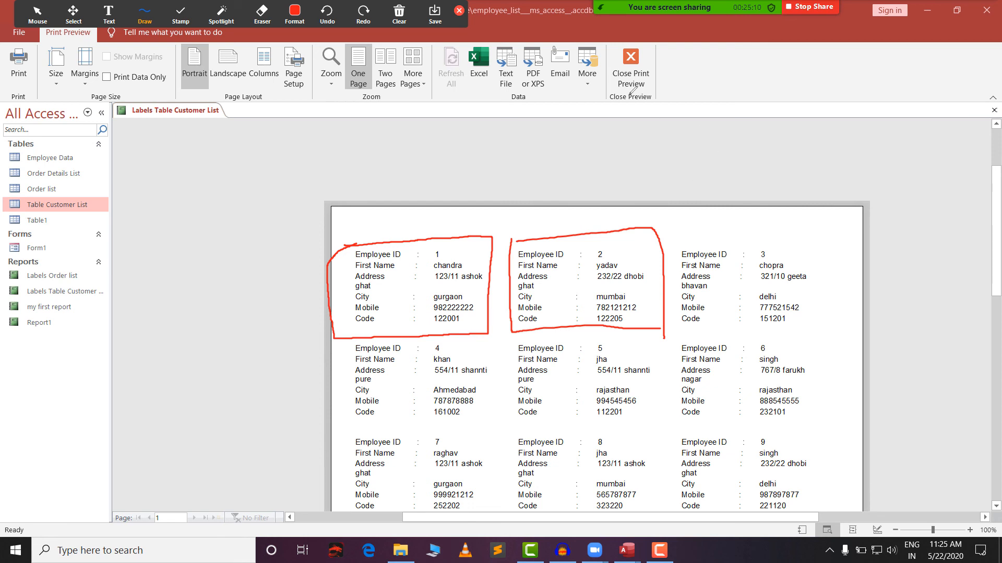
left_click(401, 17)
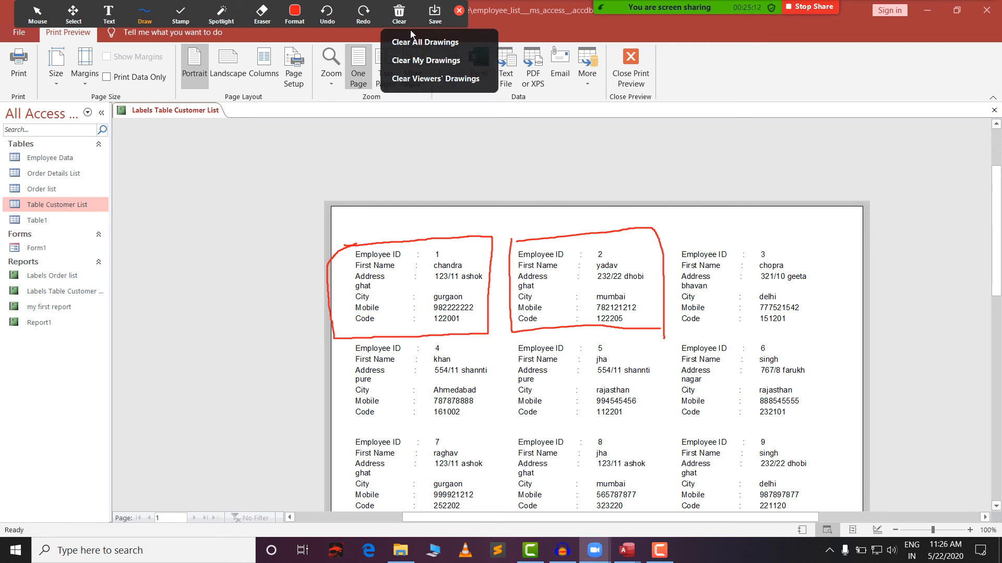
left_click(397, 38)
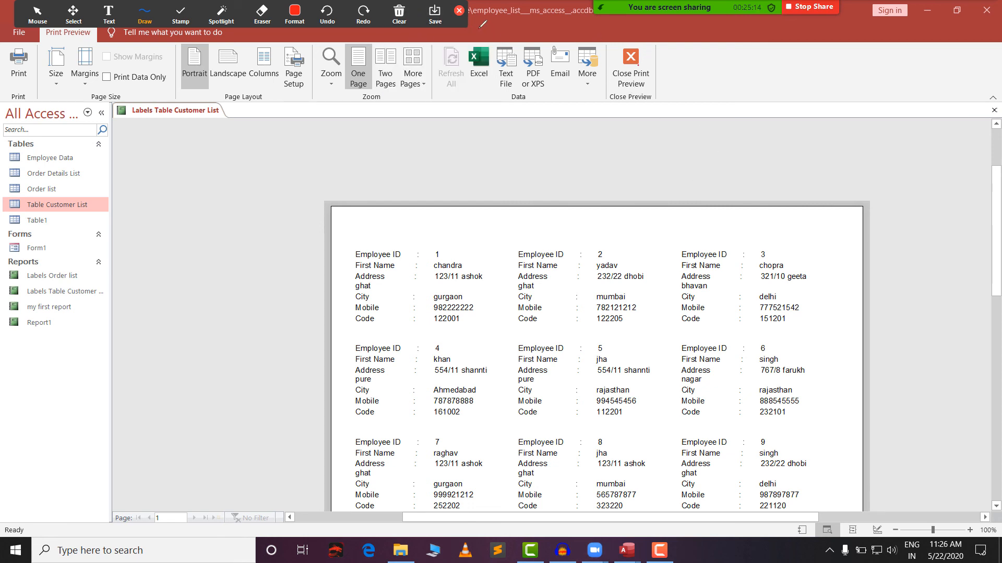
left_click(459, 11)
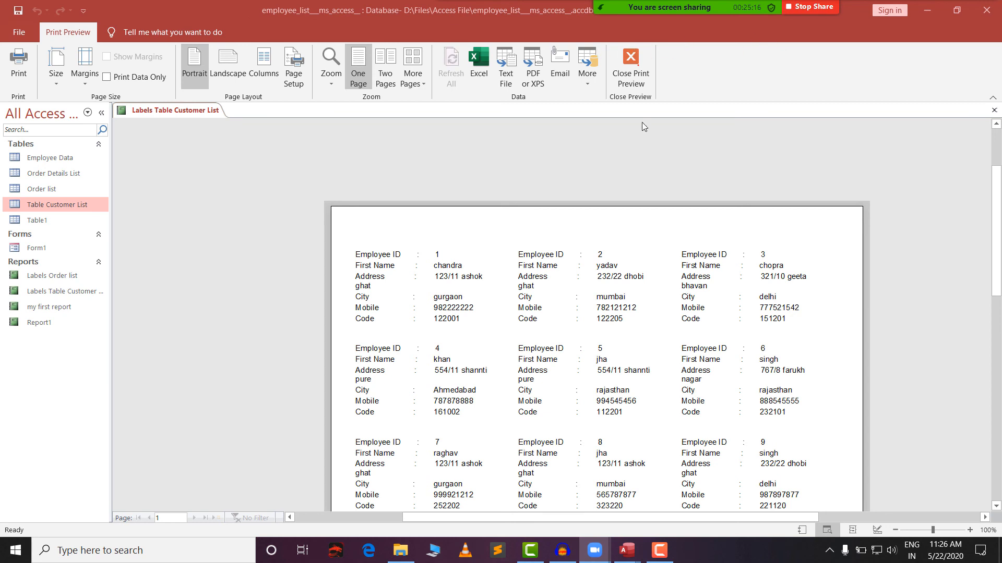
Step: Return the label report to its design, extend the Page Footer to about 1 inch and widen the report to about 3.1 inches
left_click(632, 56)
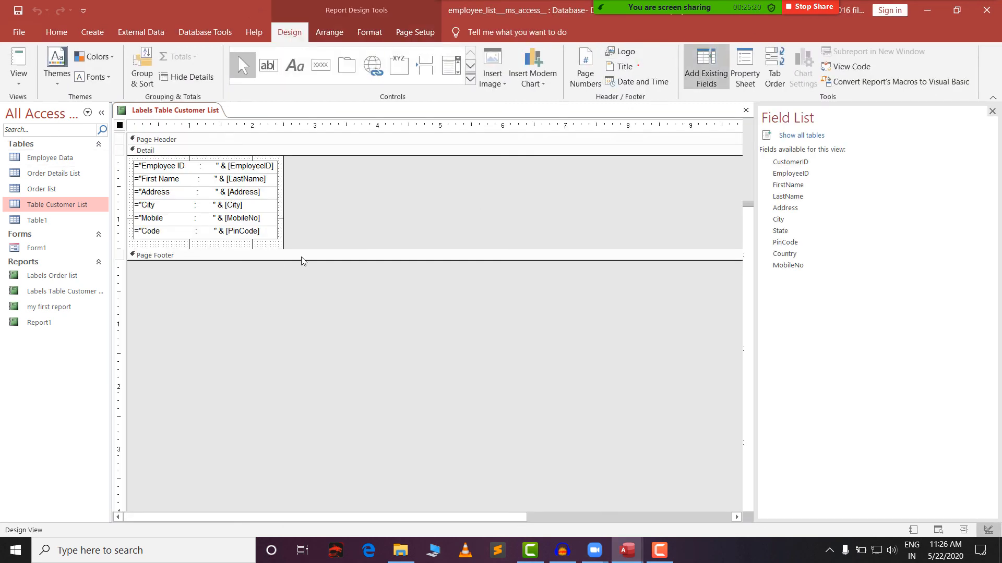
left_click_drag(248, 260, 243, 323)
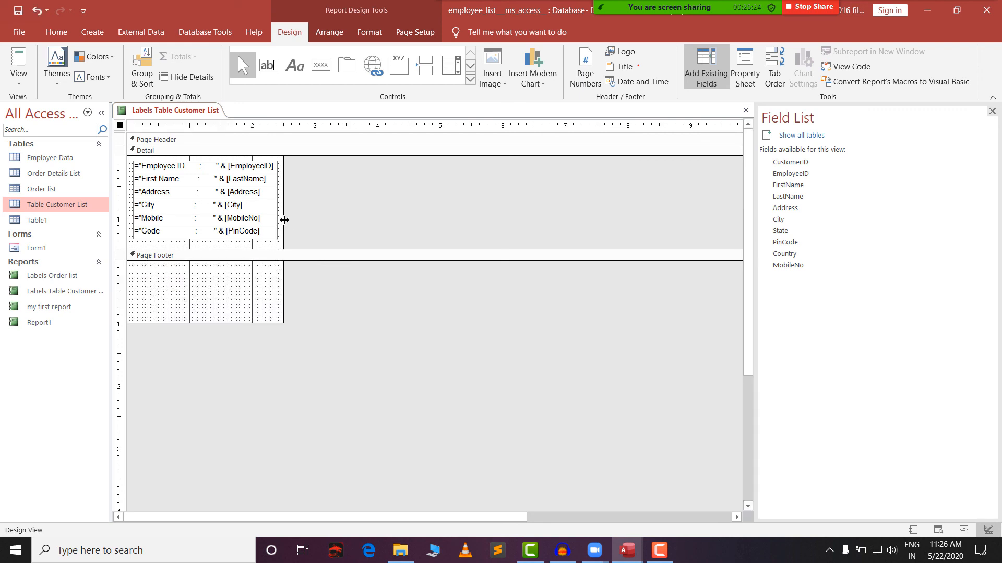
left_click_drag(284, 219, 322, 220)
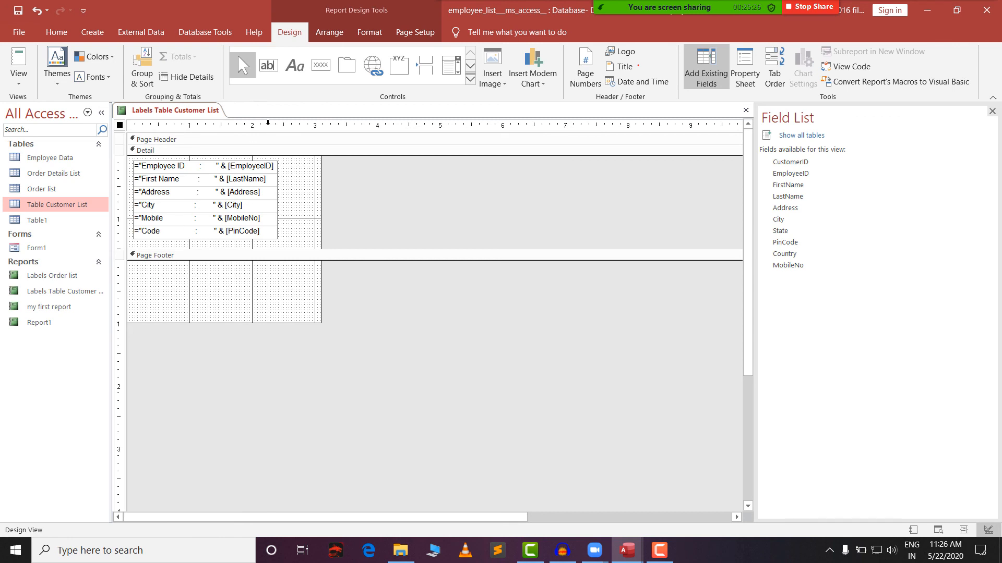
Step: Draw a vertical line about 1.3 inches long in the Detail section beyond the label fields' ends and shrink the Page Footer almost completely
left_click(470, 79)
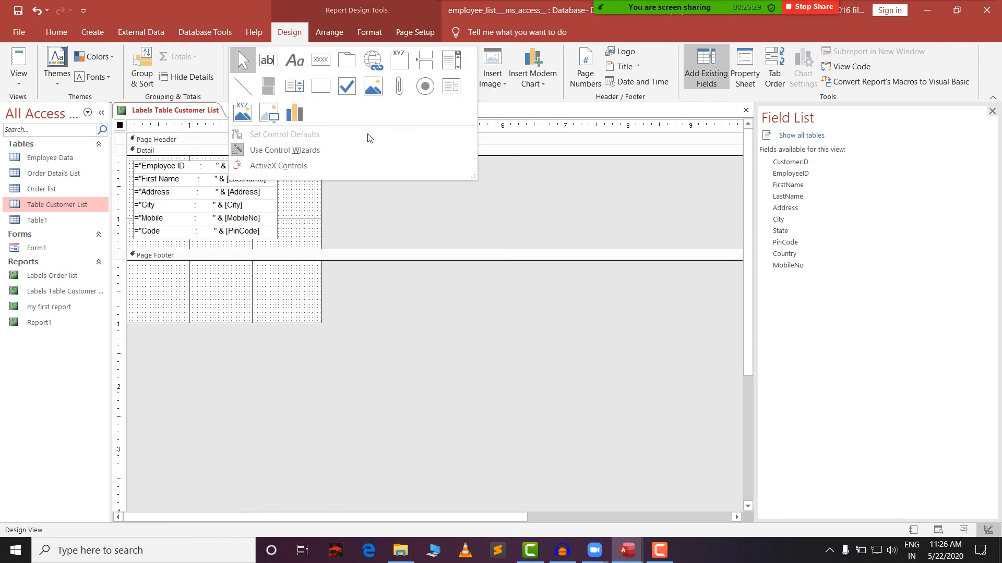
left_click(244, 86)
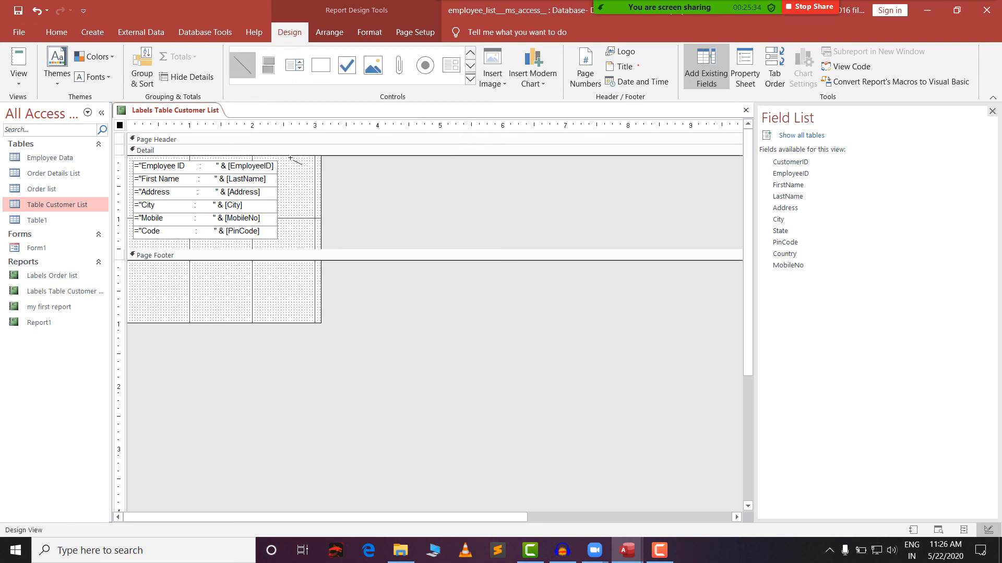
left_click_drag(290, 160, 290, 245)
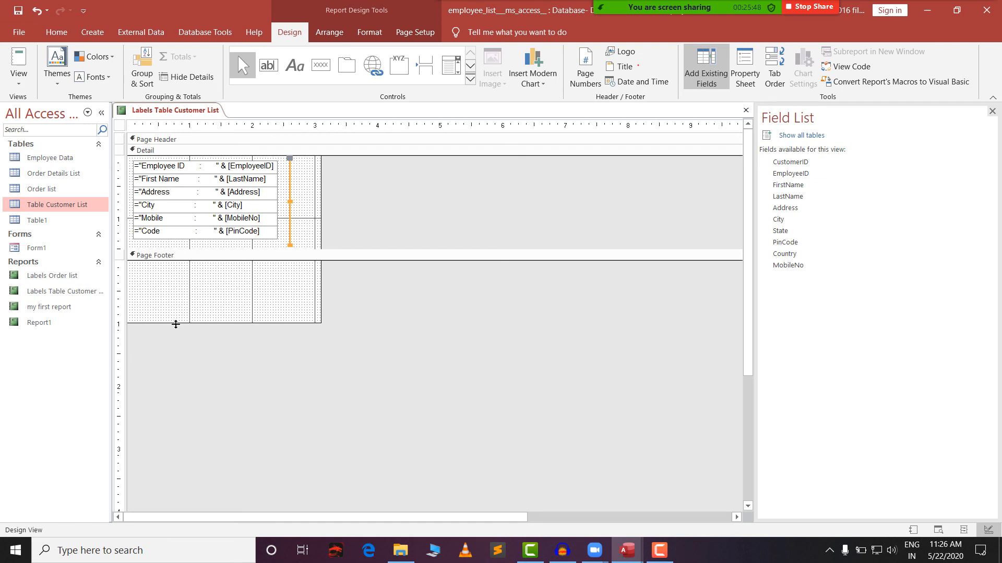
left_click(176, 325)
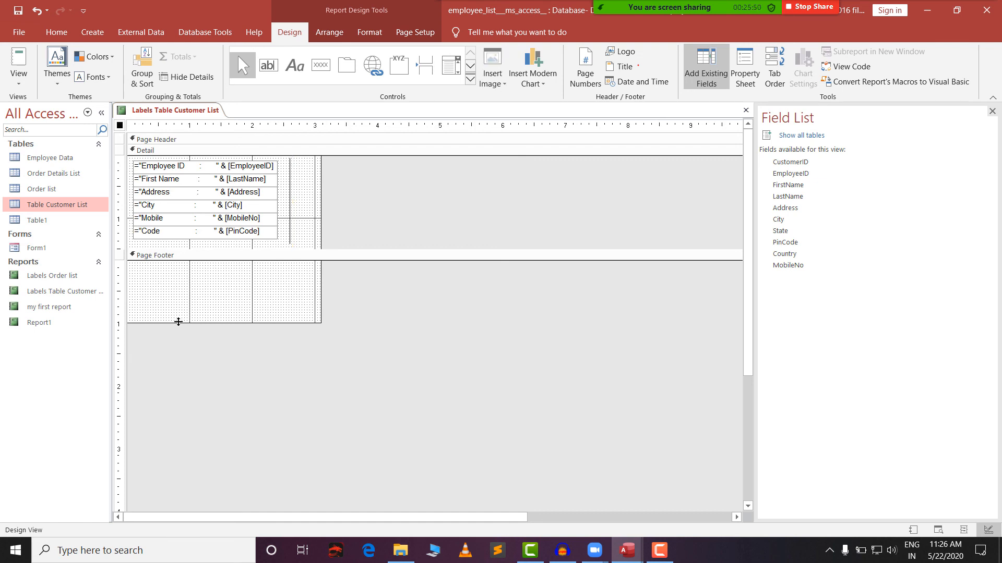
left_click_drag(178, 321, 186, 264)
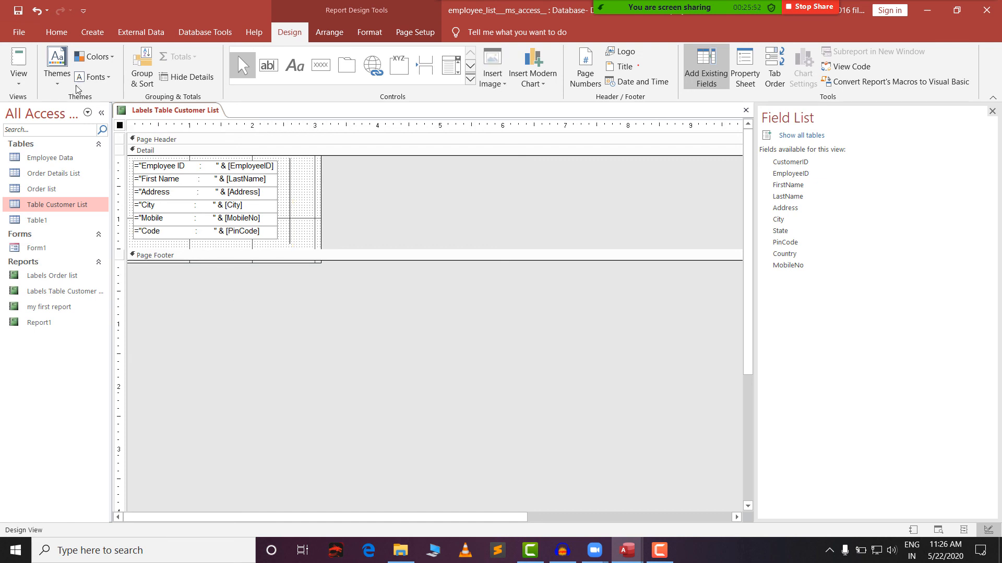
Step: Show the label report in Report View and check the vertical line beside each label
left_click(19, 78)
left_click(31, 105)
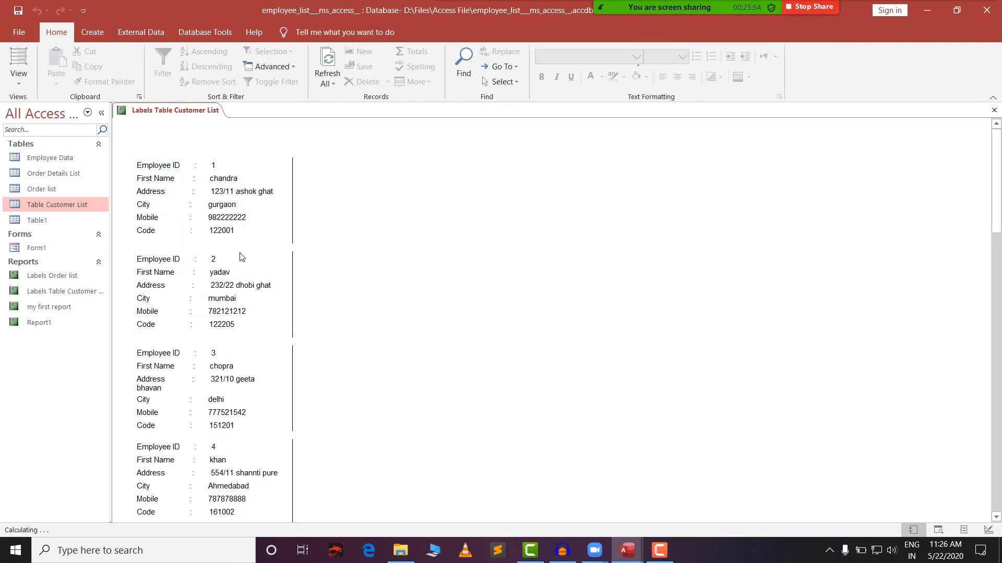
scroll(214, 343, "down", 6)
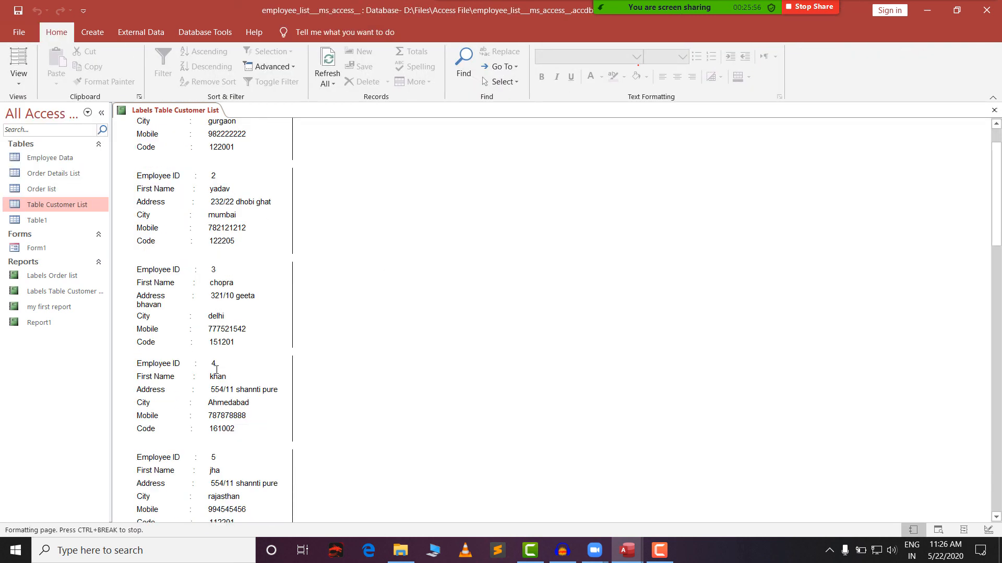
scroll(216, 369, "up", 6)
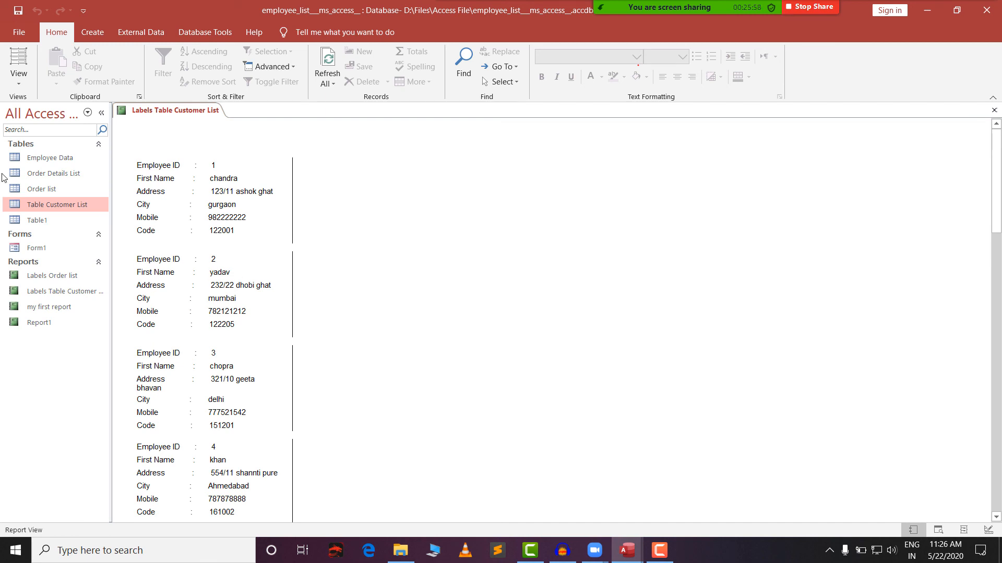
Step: Return to Design View, hide the Field List and close the Labels Table Customer List report without saving its design changes
left_click(18, 77)
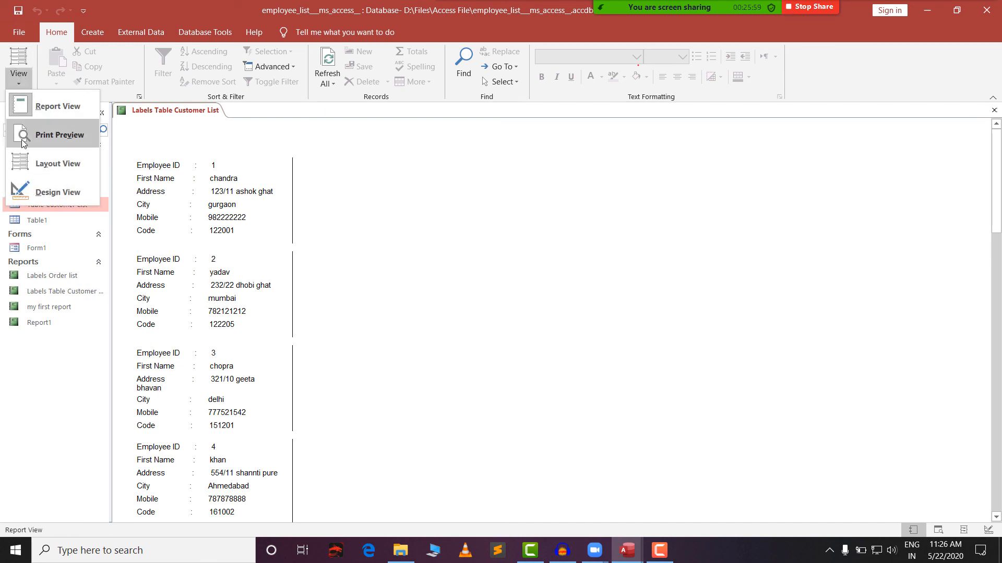
left_click(33, 197)
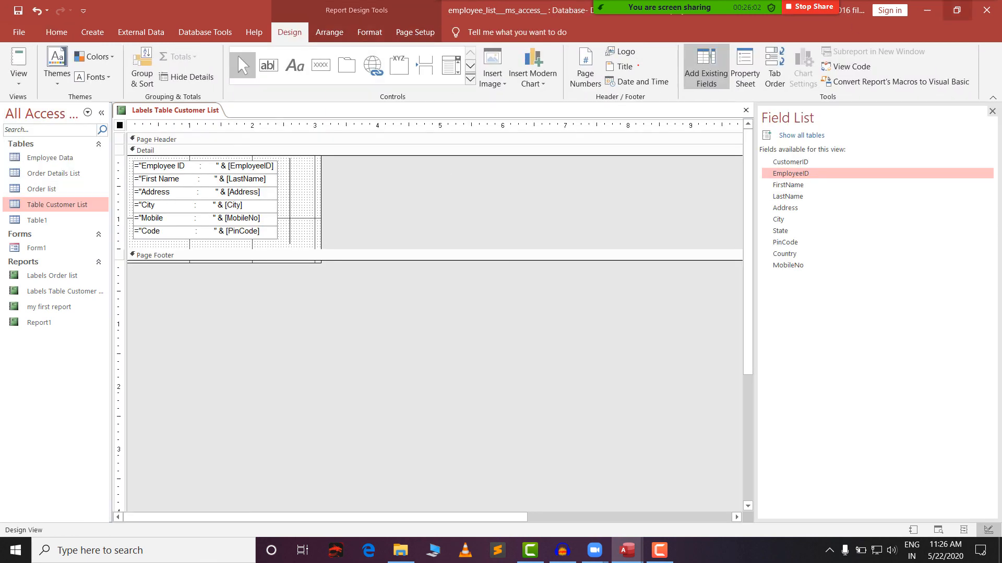
left_click(992, 111)
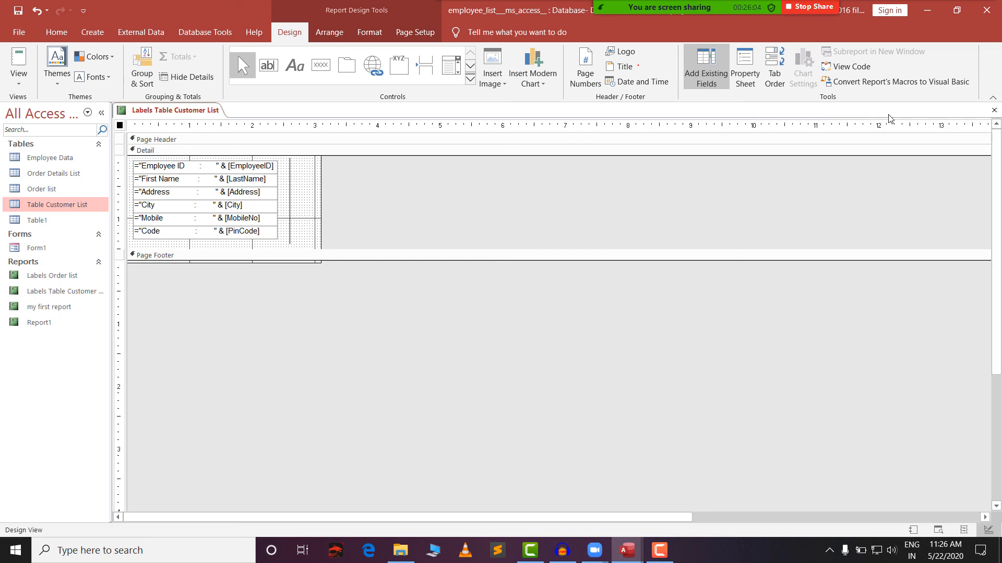
left_click(994, 110)
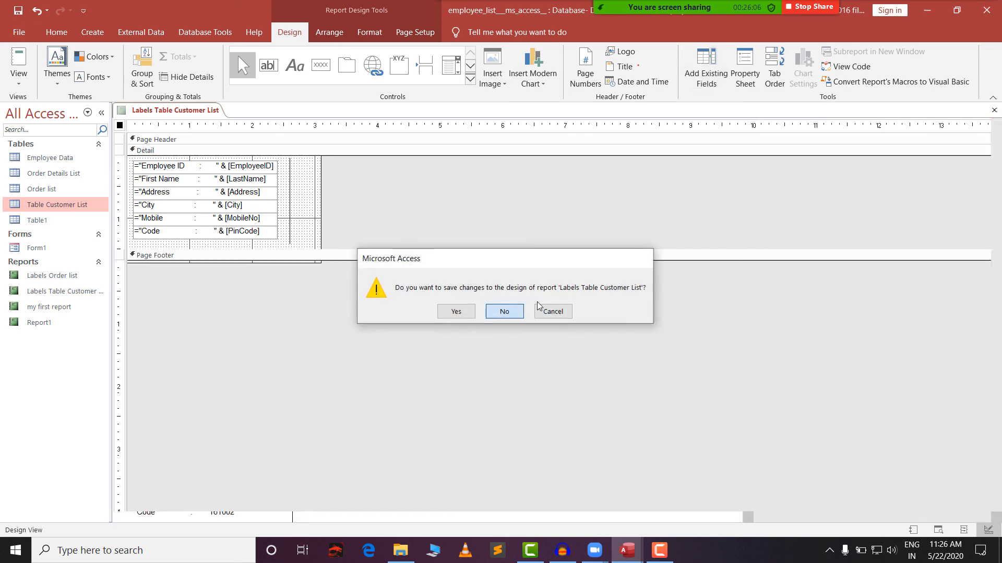
left_click(504, 311)
left_click(93, 39)
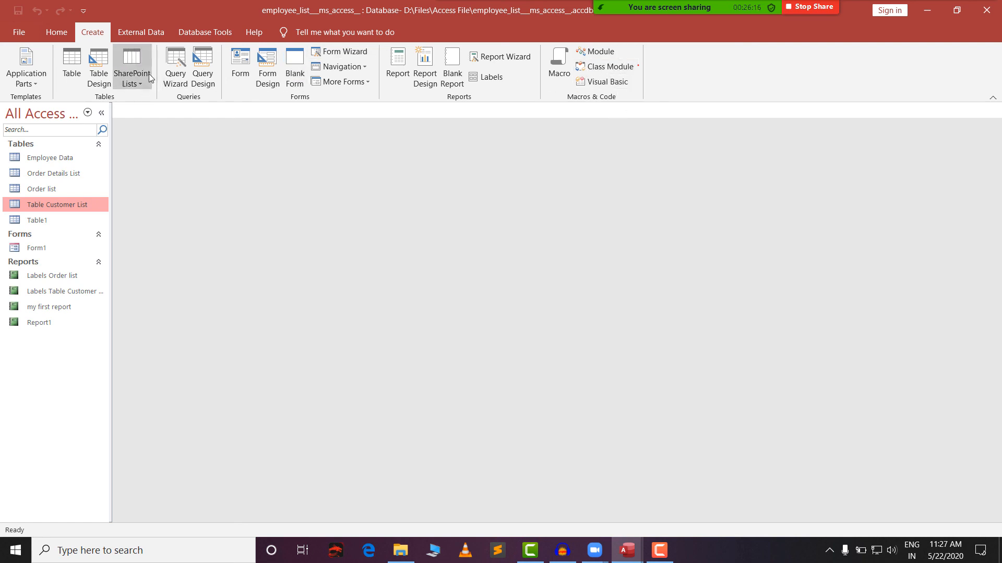
left_click(54, 144)
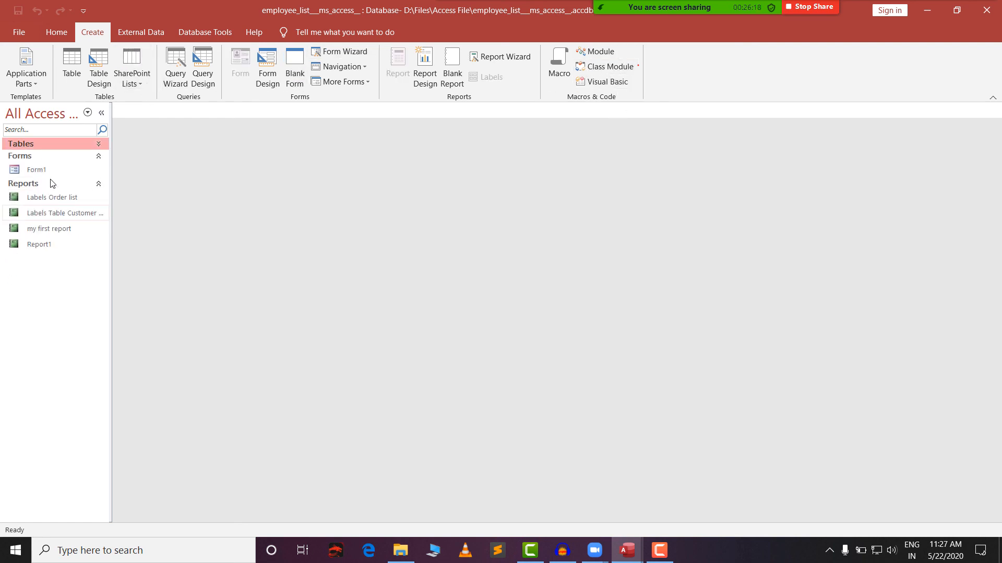
left_click(54, 144)
left_click(183, 32)
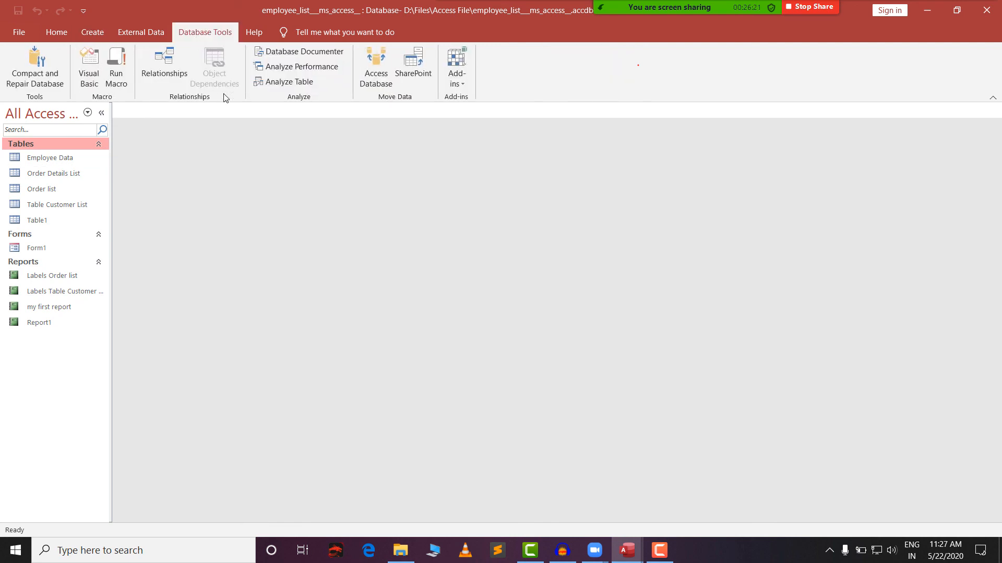